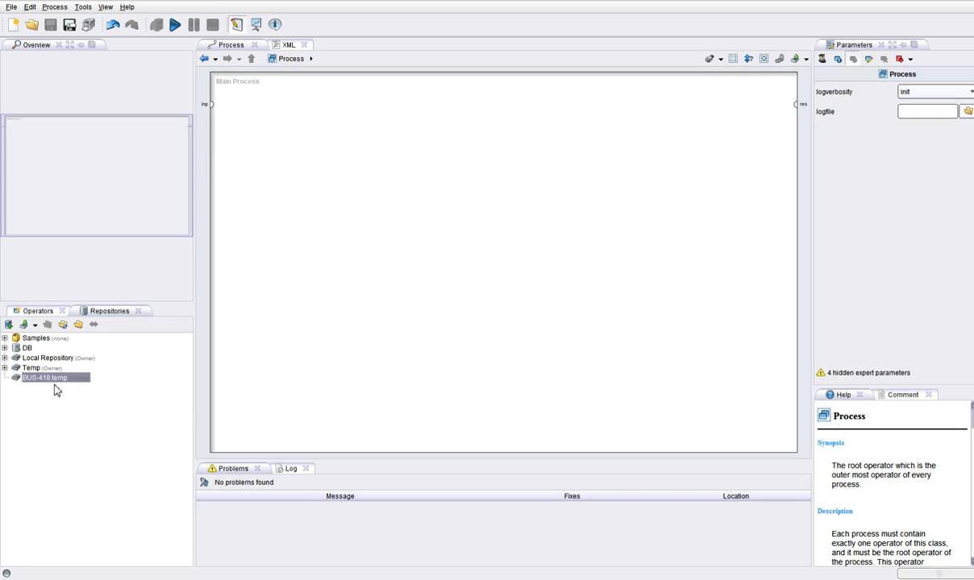
# - Start importing the CSV file Chapter04DataSet.csv from the "Datasets - Data Mining for the Masses" bookmark, with comma as the column separator
pyautogui.click(35, 324)
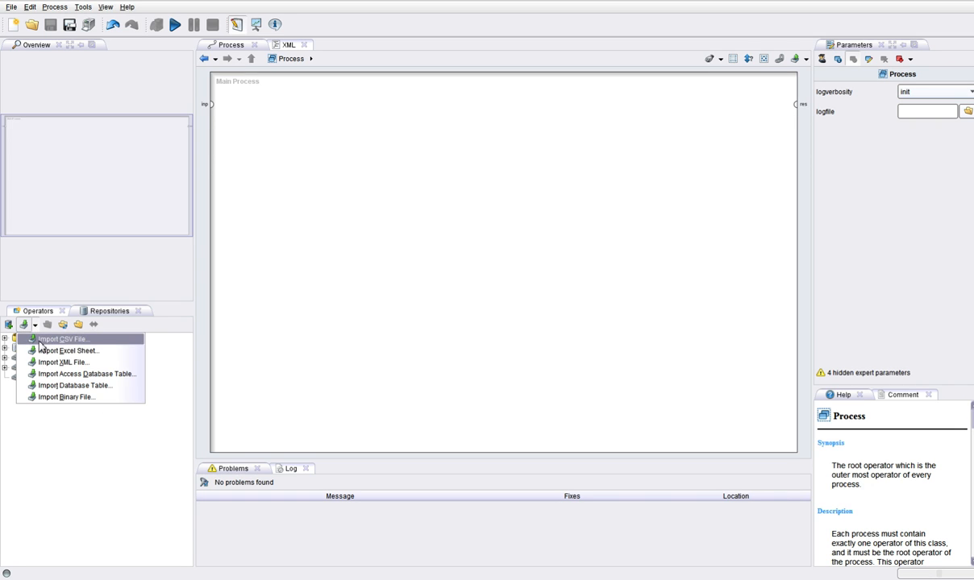
pyautogui.click(52, 326)
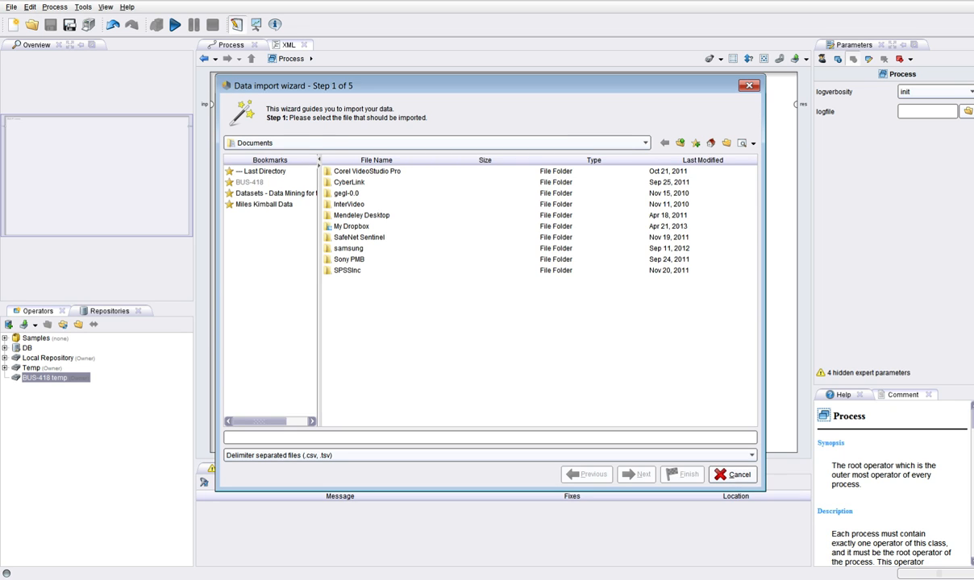
pyautogui.click(275, 193)
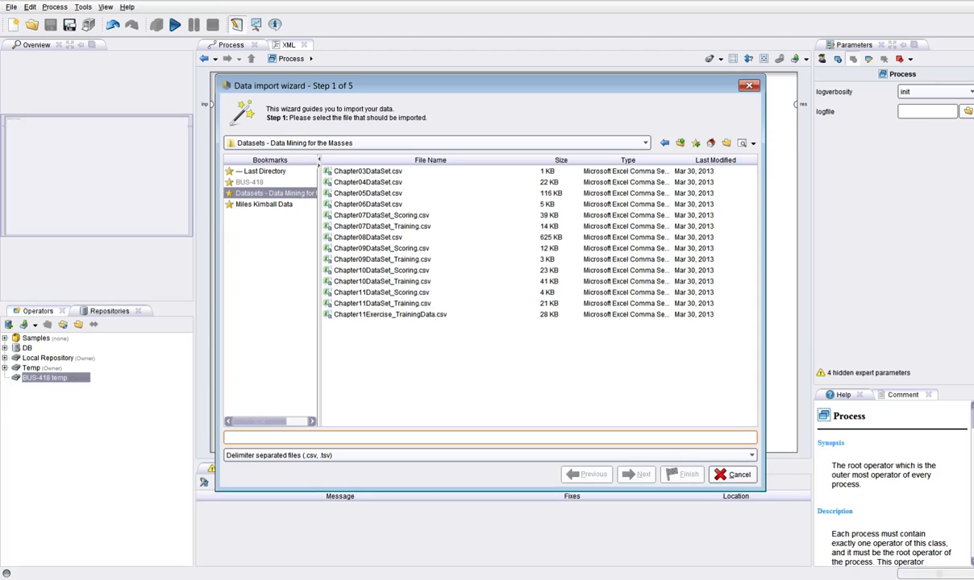
pyautogui.click(367, 182)
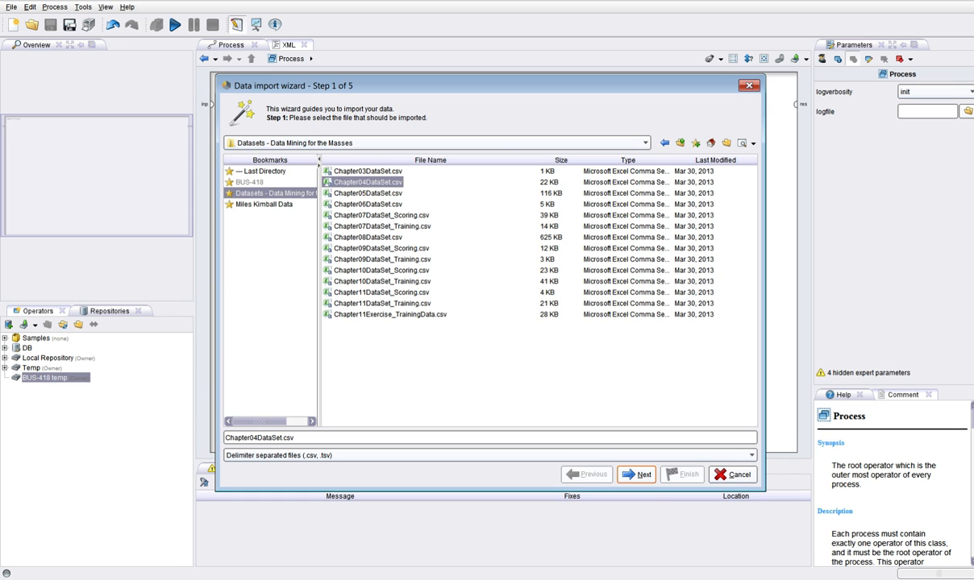
pyautogui.click(637, 474)
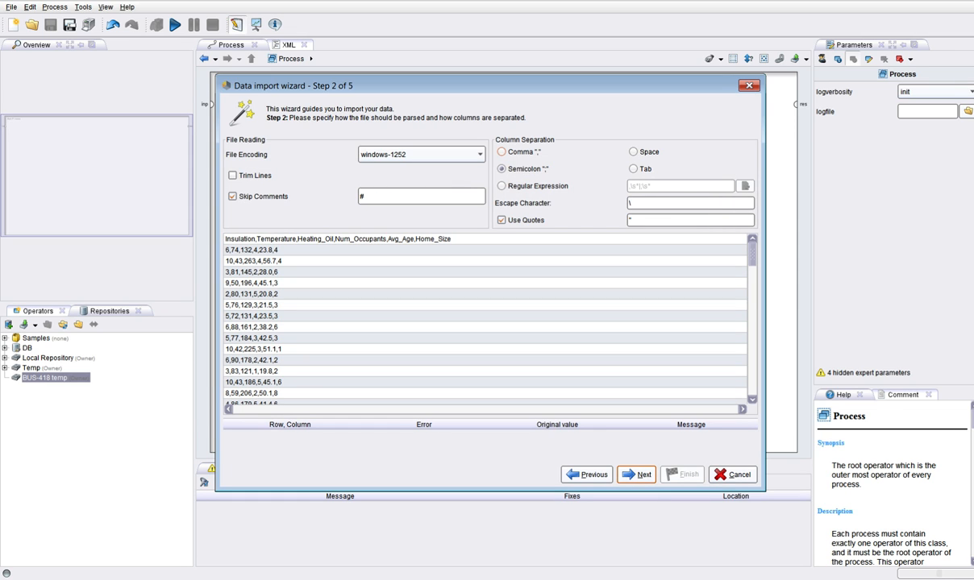
pyautogui.click(501, 152)
pyautogui.click(637, 473)
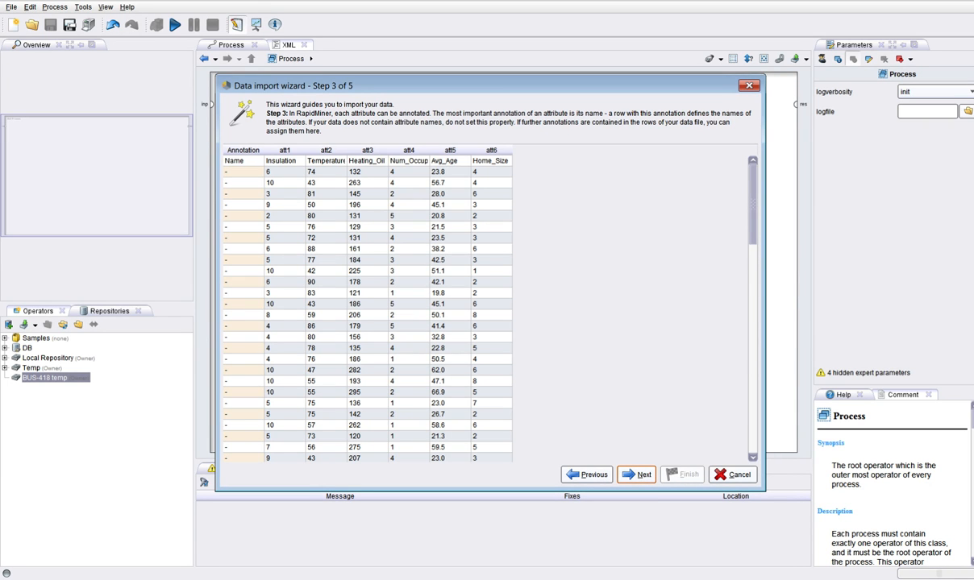
# - Examine the attribute names in the import preview, from Insulation and Temperature through Heating_Oil, Num_Occupants, Avg_Age and Home_Size
pyautogui.click(368, 161)
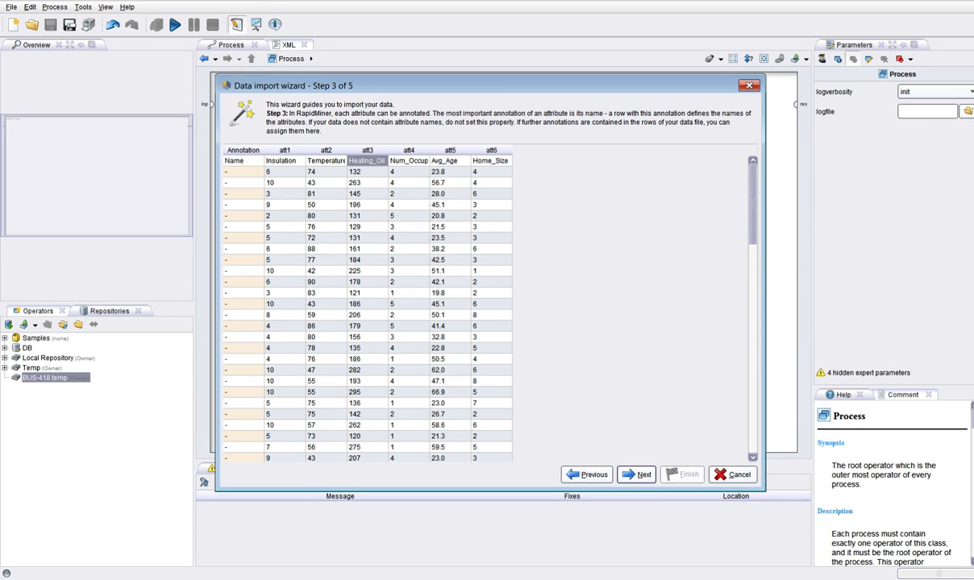
pyautogui.click(279, 161)
pyautogui.click(325, 162)
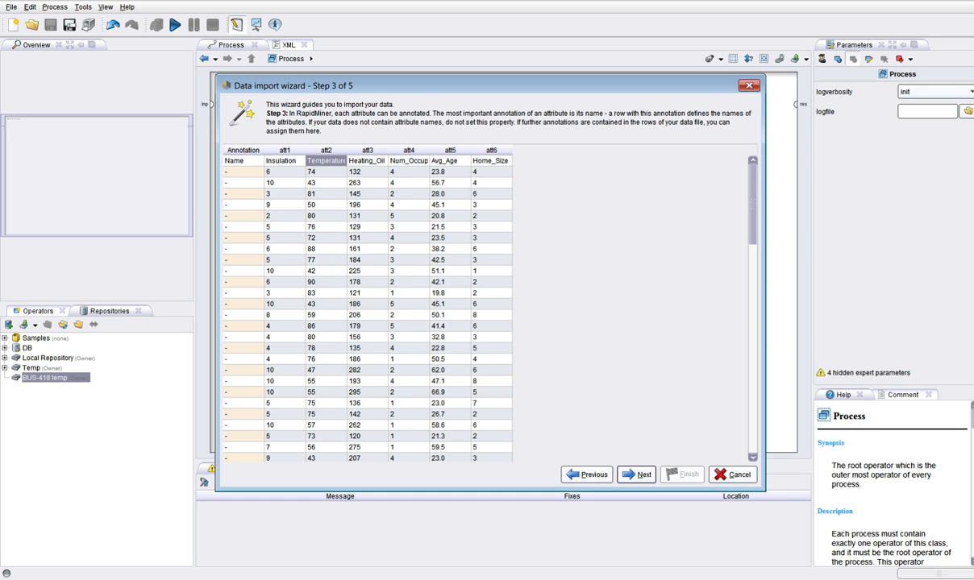
pyautogui.click(408, 161)
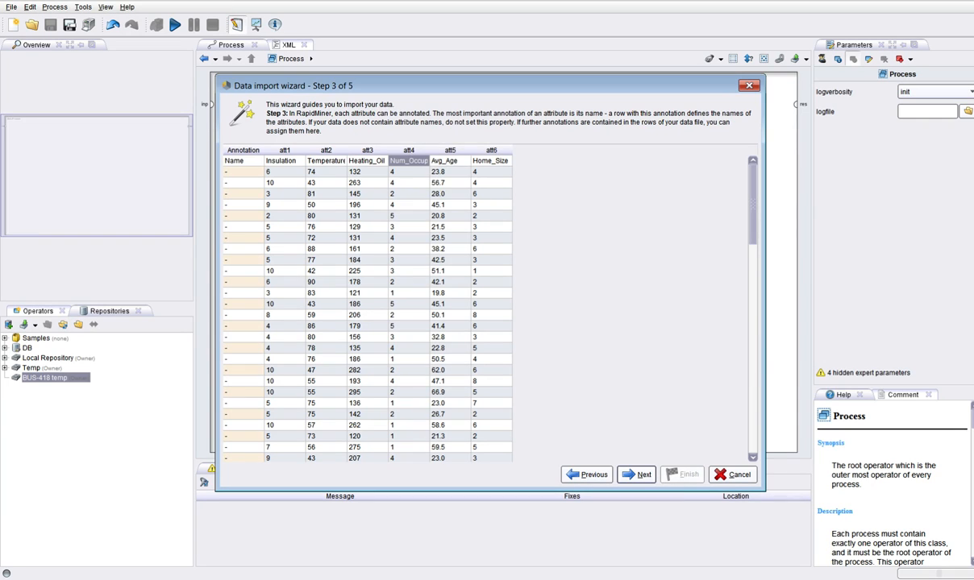
pyautogui.click(449, 162)
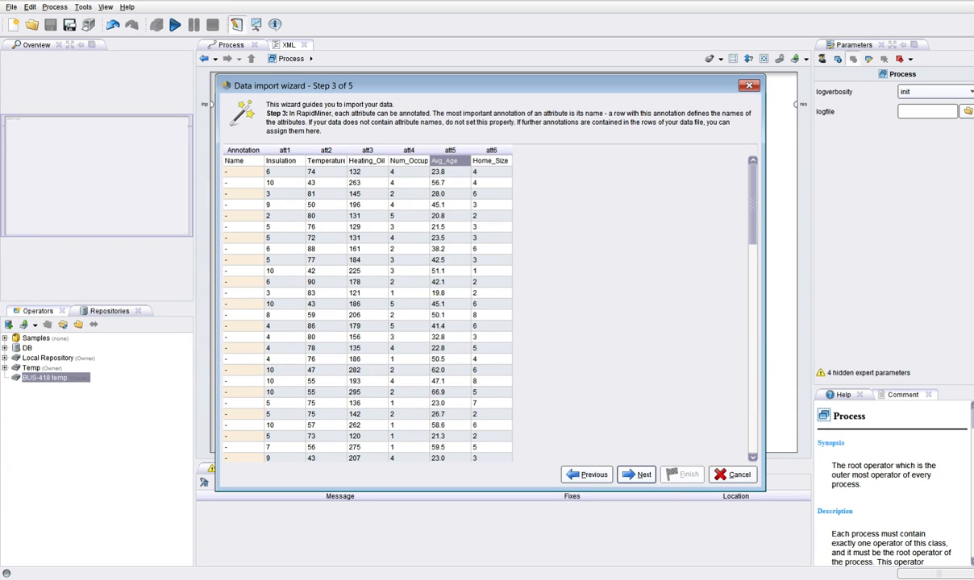
pyautogui.click(490, 161)
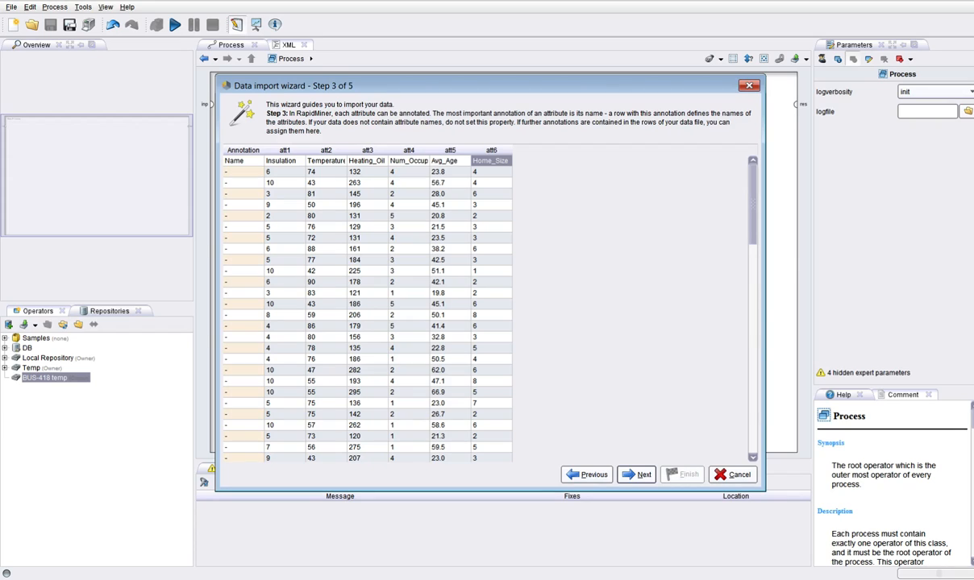
pyautogui.click(326, 161)
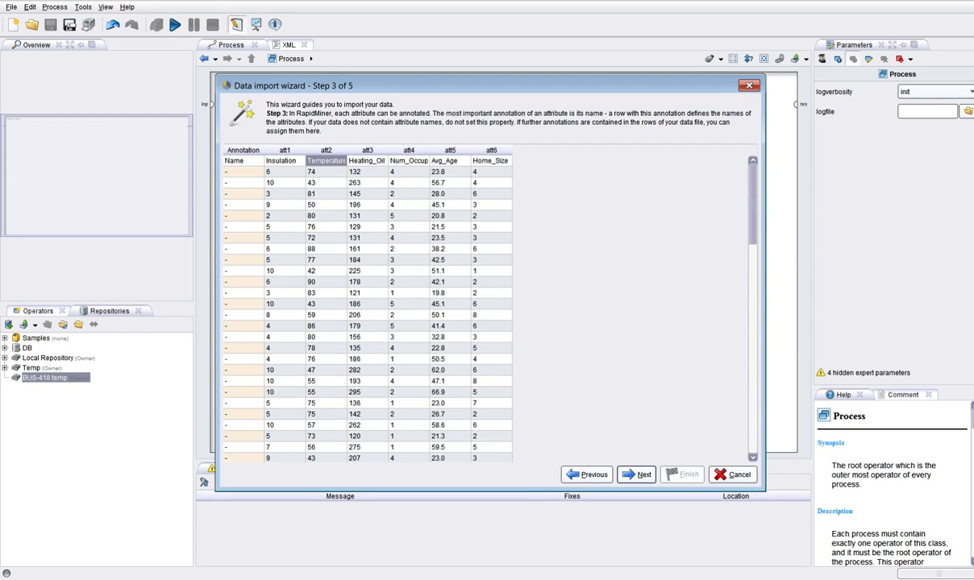
pyautogui.click(283, 161)
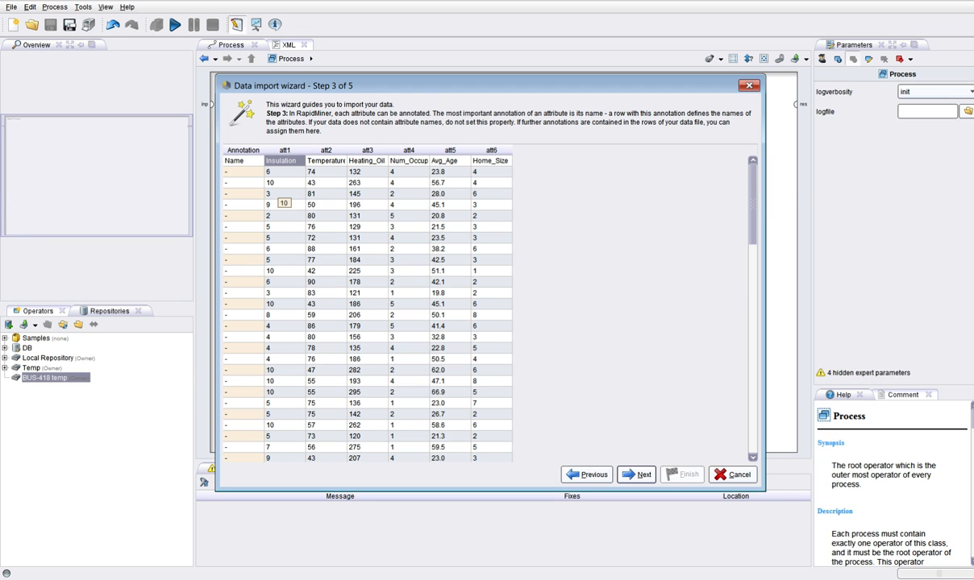
# - Proceed to the attribute type and role settings and assign the label role to the Heating_Oil attribute
pyautogui.click(636, 474)
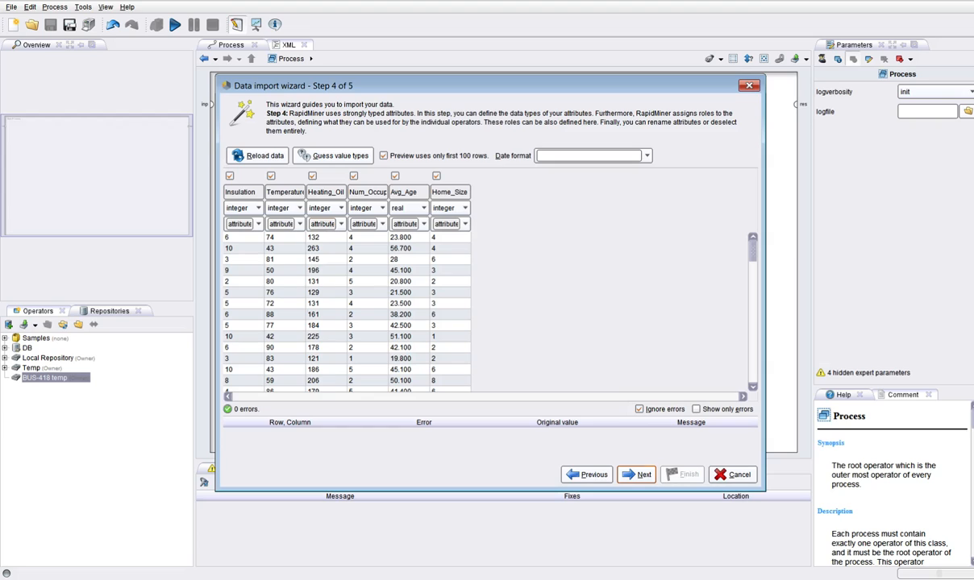
pyautogui.click(325, 223)
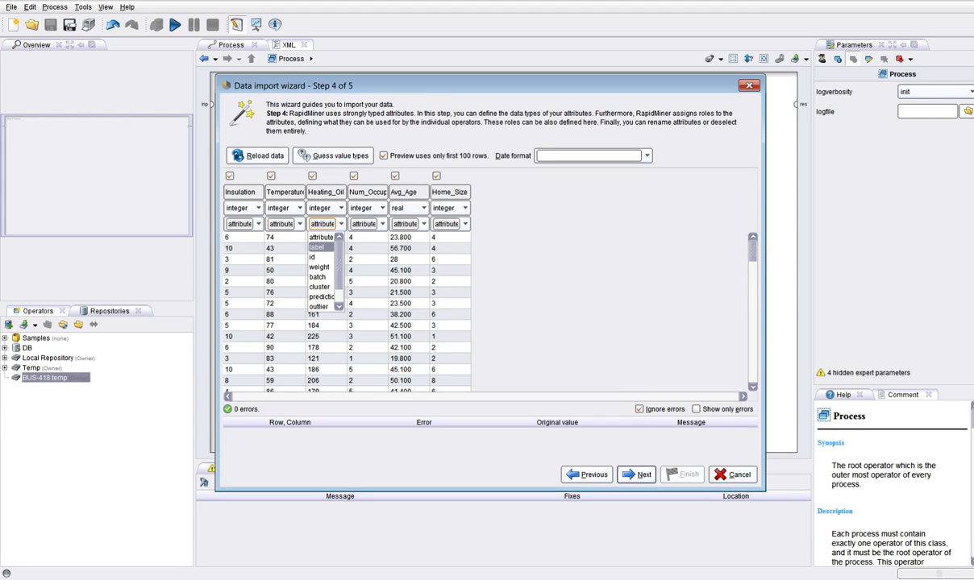
pyautogui.click(317, 247)
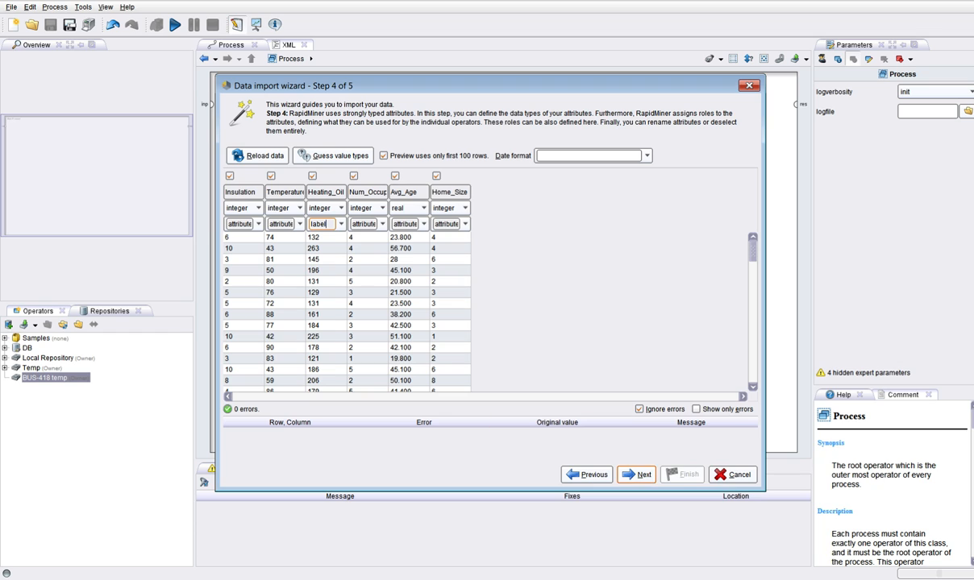
# - Store the imported data in the BUS-418 temp repository as "Oli training" and view its metadata
pyautogui.click(636, 475)
pyautogui.click(268, 191)
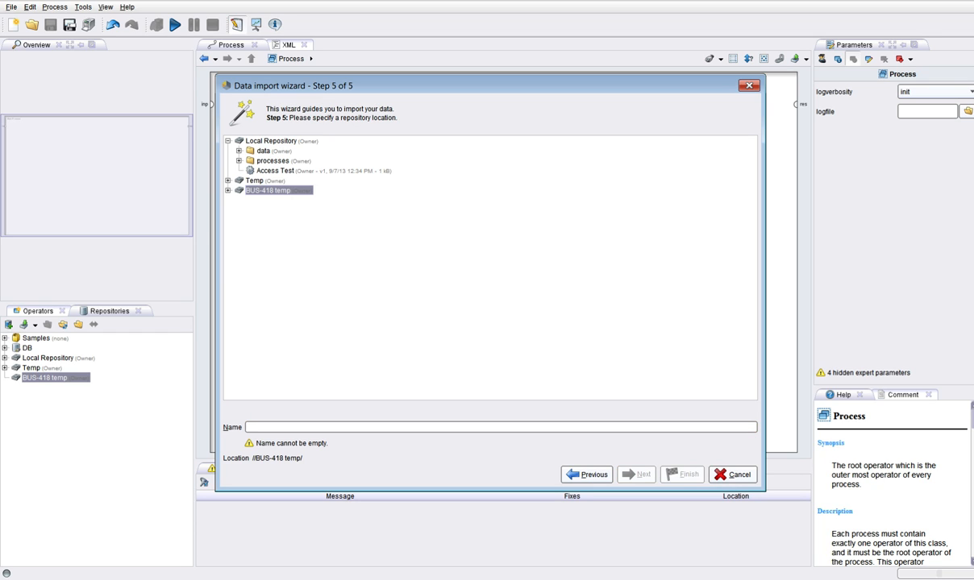
pyautogui.click(290, 427)
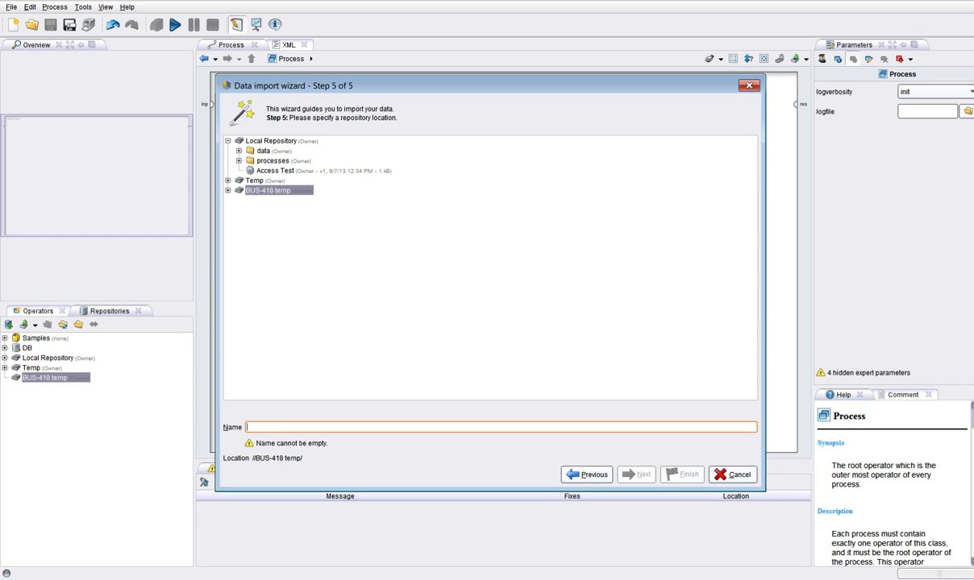
pyautogui.write('oli')
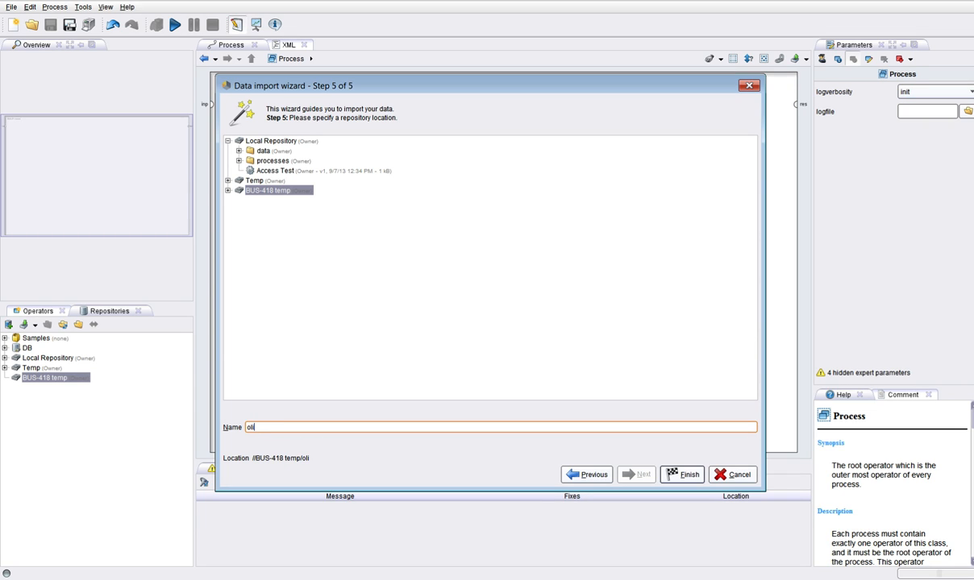
pyautogui.write(' training')
pyautogui.press('Delete')
pyautogui.write('O')
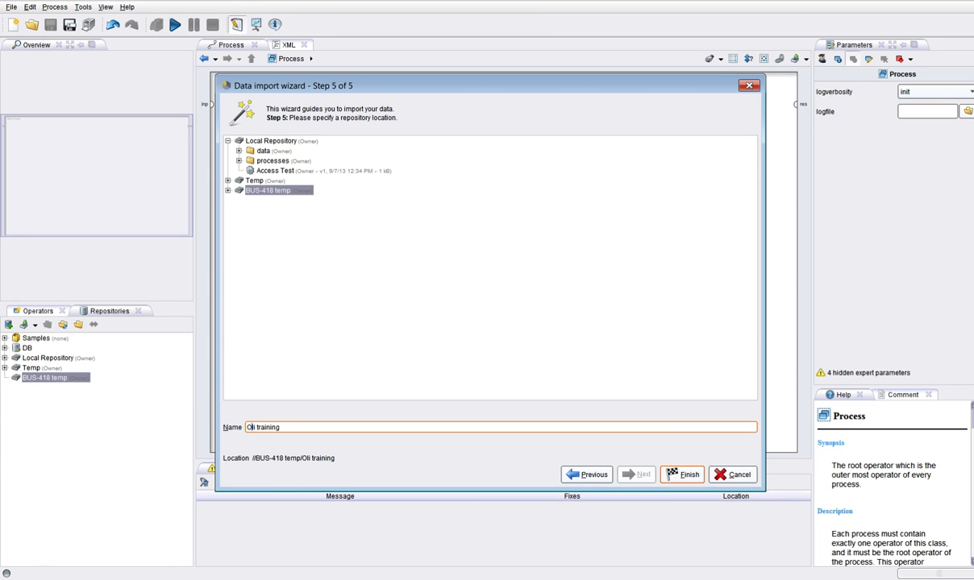
pyautogui.click(682, 474)
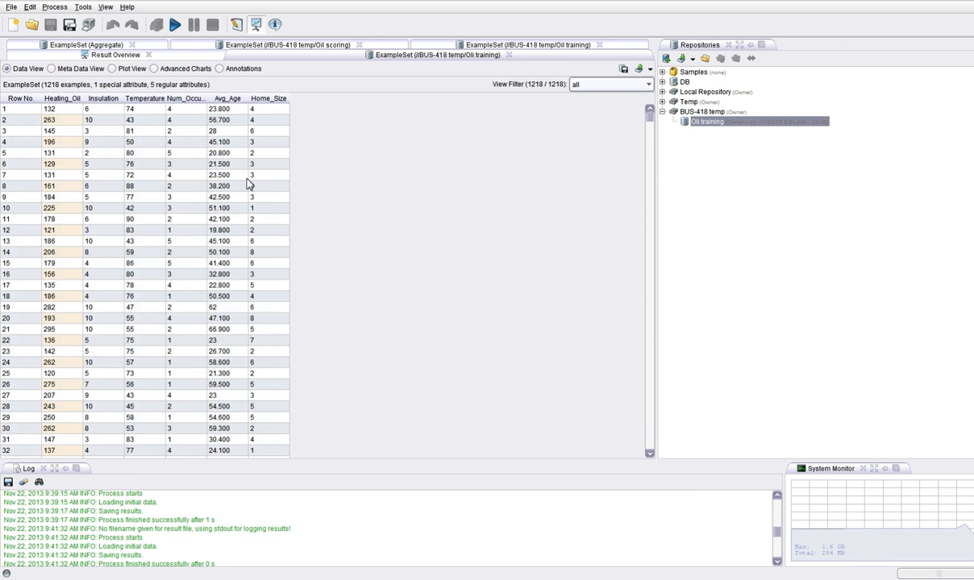
pyautogui.click(52, 69)
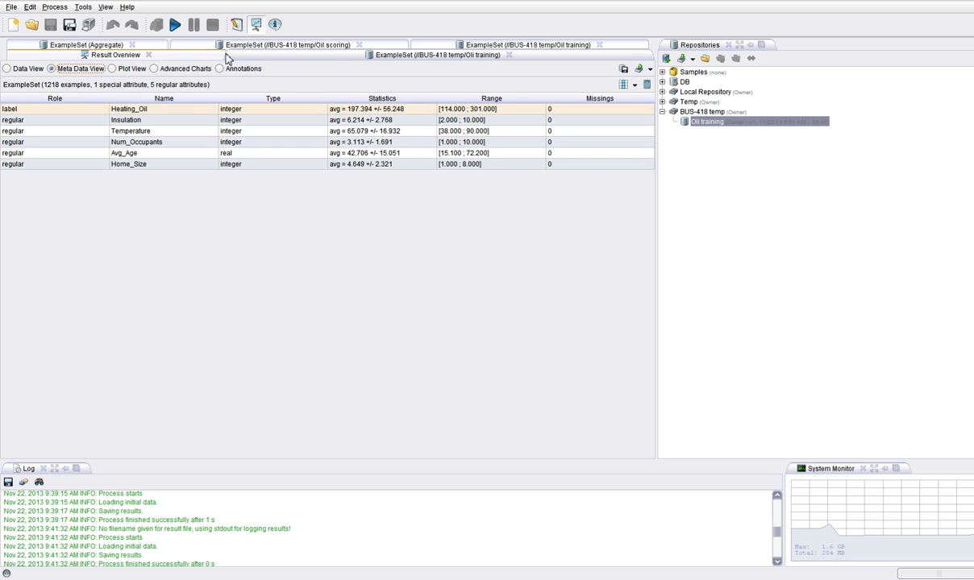
# - Return to the process design, add the Oli training dataset from the repository connected to the result port, and align it with that port
pyautogui.click(236, 25)
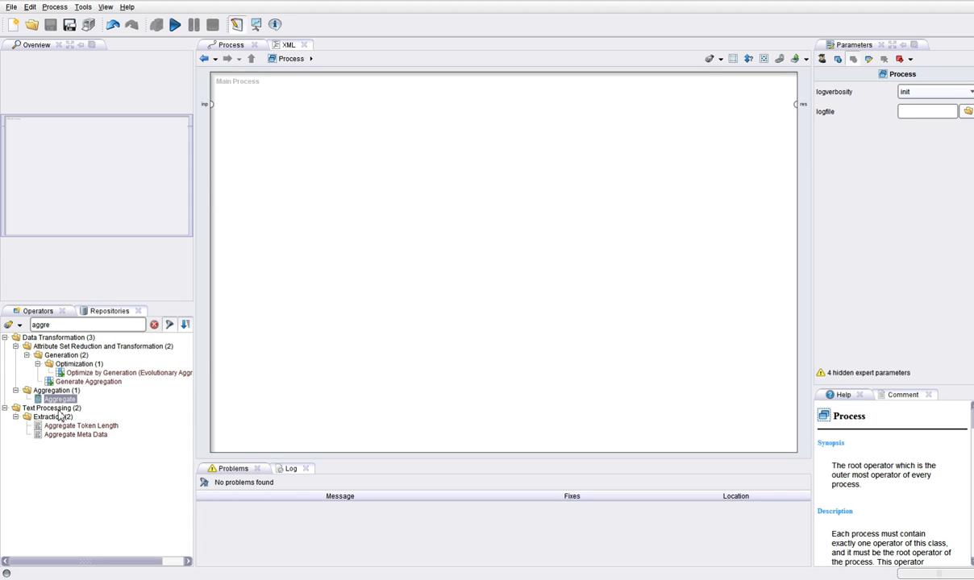
pyautogui.click(89, 310)
pyautogui.moveTo(44, 390); pyautogui.dragTo(795, 104)
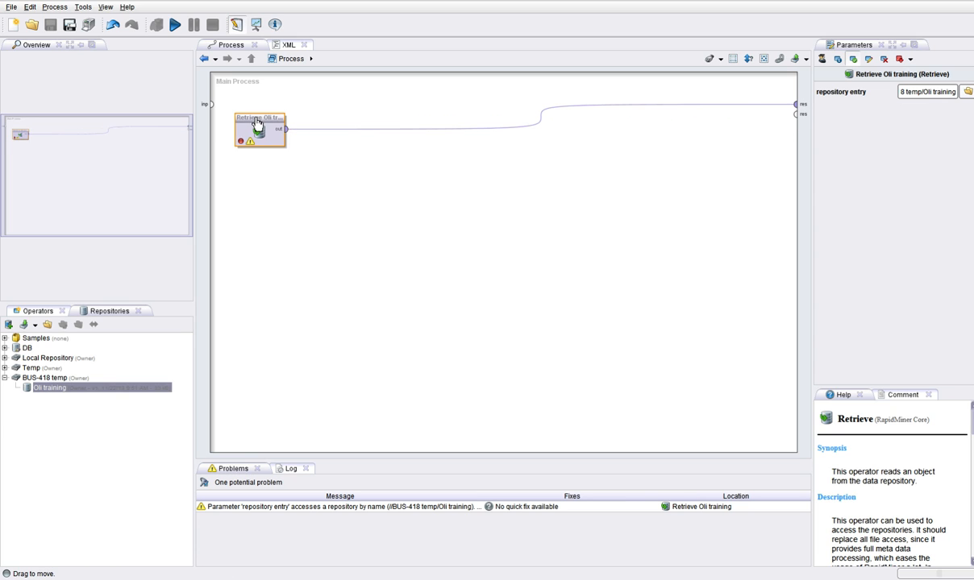
pyautogui.moveTo(254, 130); pyautogui.dragTo(255, 104)
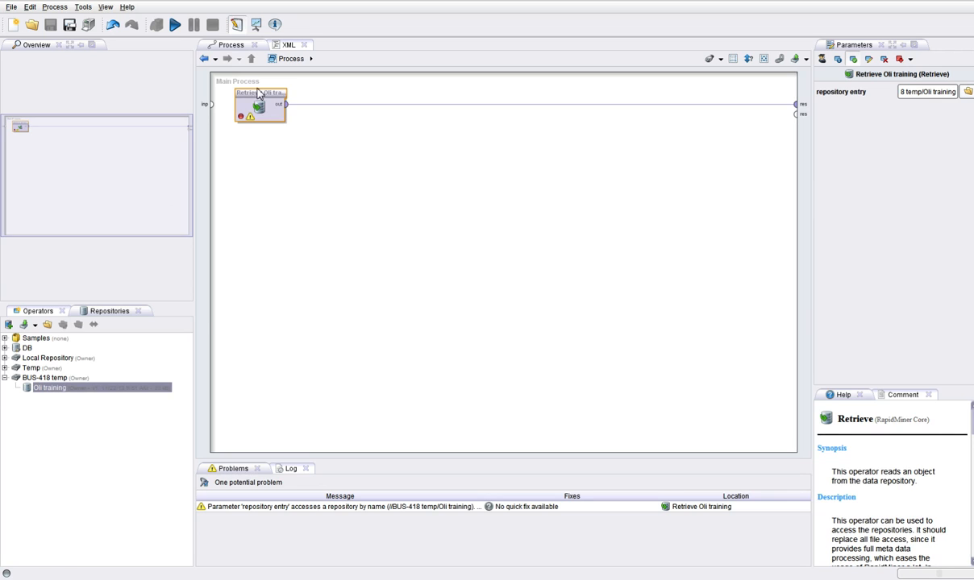
# - Search the operators for "linear" and insert the Linear Regression operator between the Retrieve operator and the process result port
pyautogui.click(36, 310)
pyautogui.doubleClick(64, 325)
pyautogui.write('l')
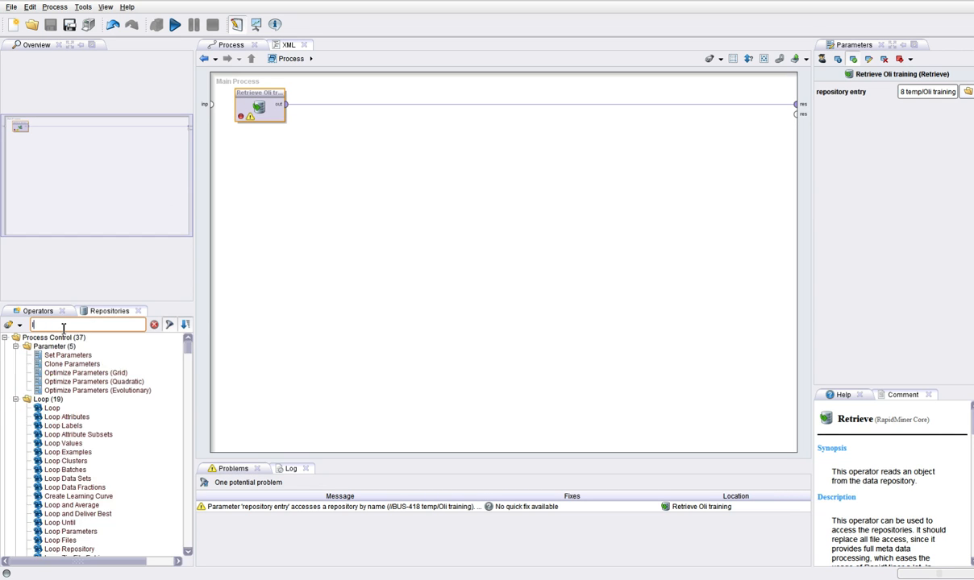
pyautogui.write('o')
pyautogui.press('BackSpace')
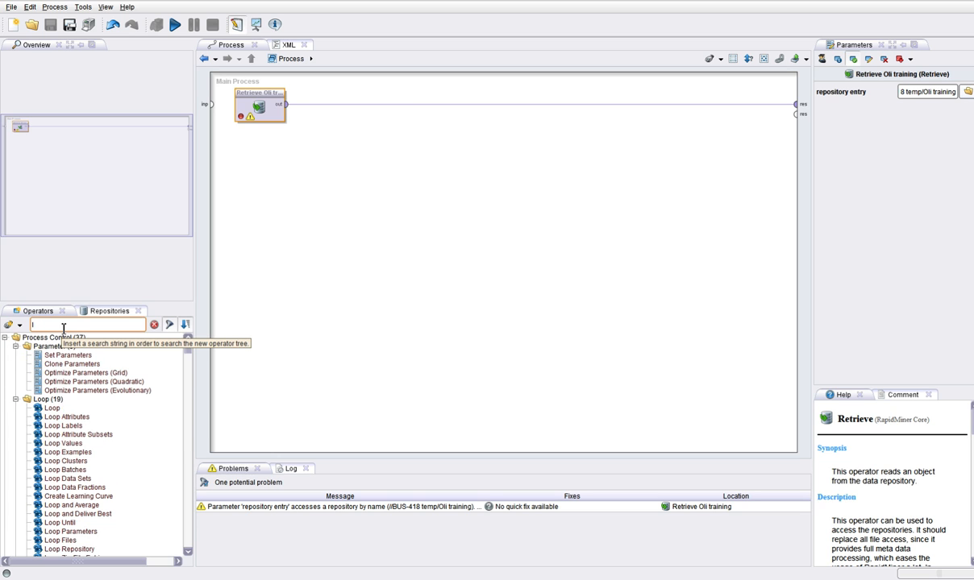
pyautogui.write('inear')
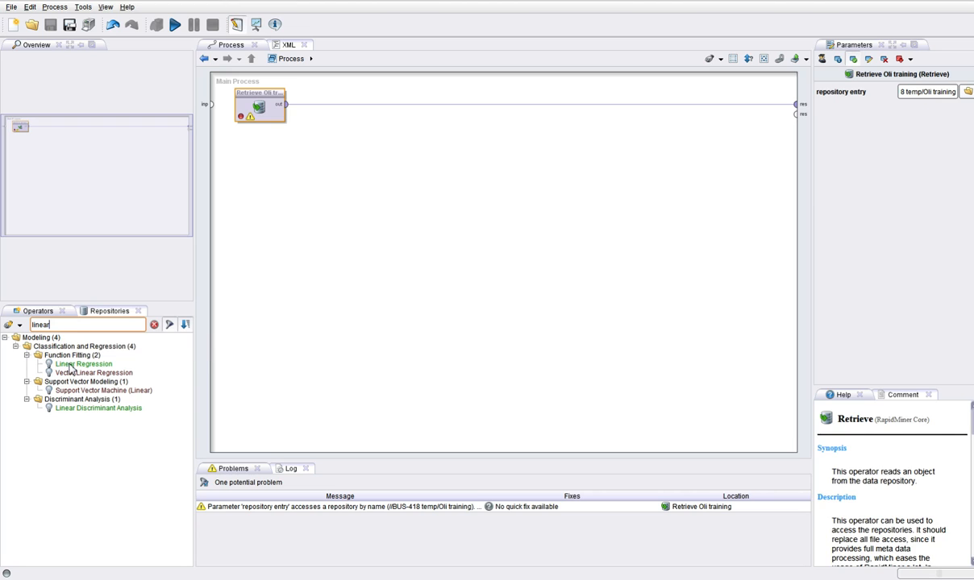
pyautogui.click(83, 363)
pyautogui.moveTo(83, 363); pyautogui.dragTo(326, 98)
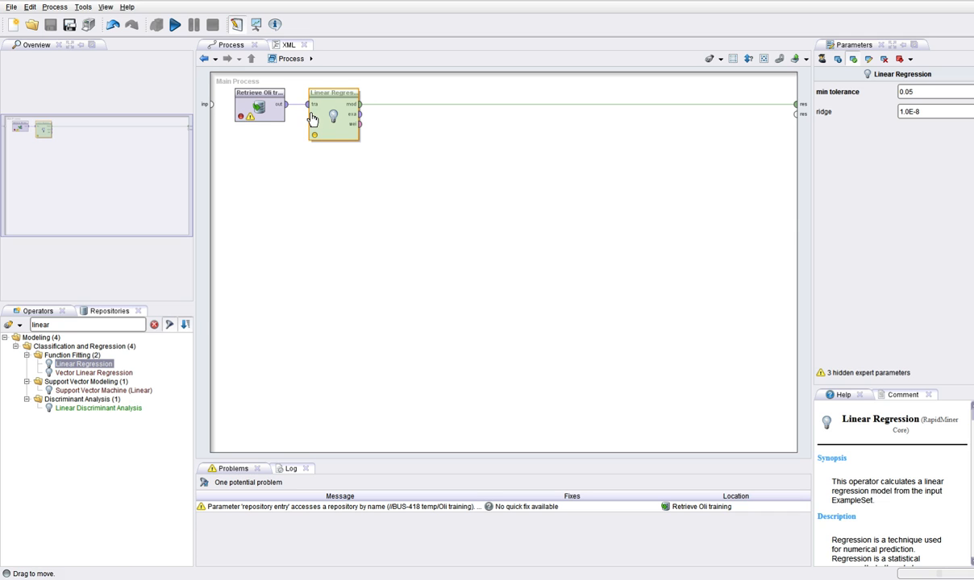
# - Run the process and examine the linear regression coefficient table, widening the Attribute column and sorting by p-Value
pyautogui.moveTo(355, 104)
pyautogui.click(174, 26)
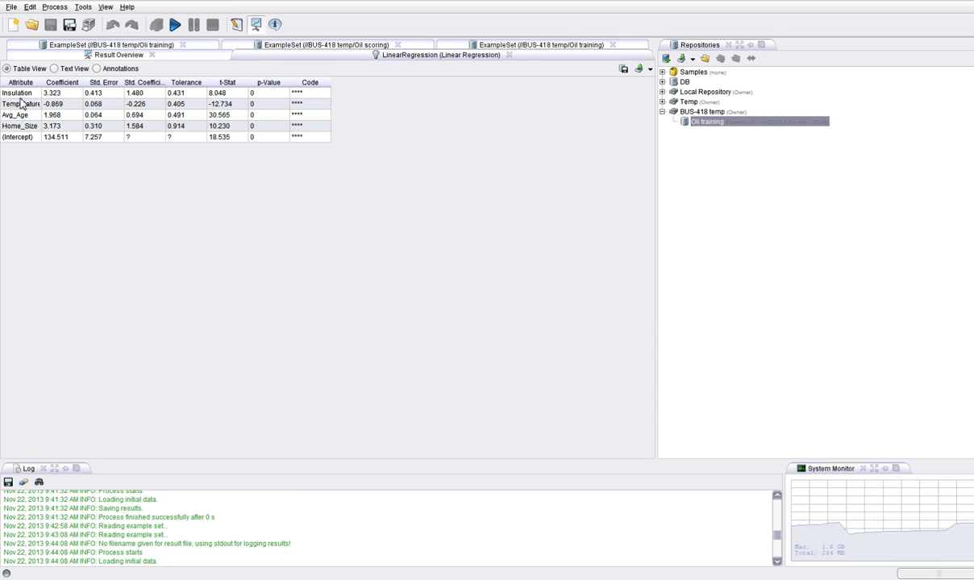
pyautogui.moveTo(41, 82); pyautogui.dragTo(89, 82)
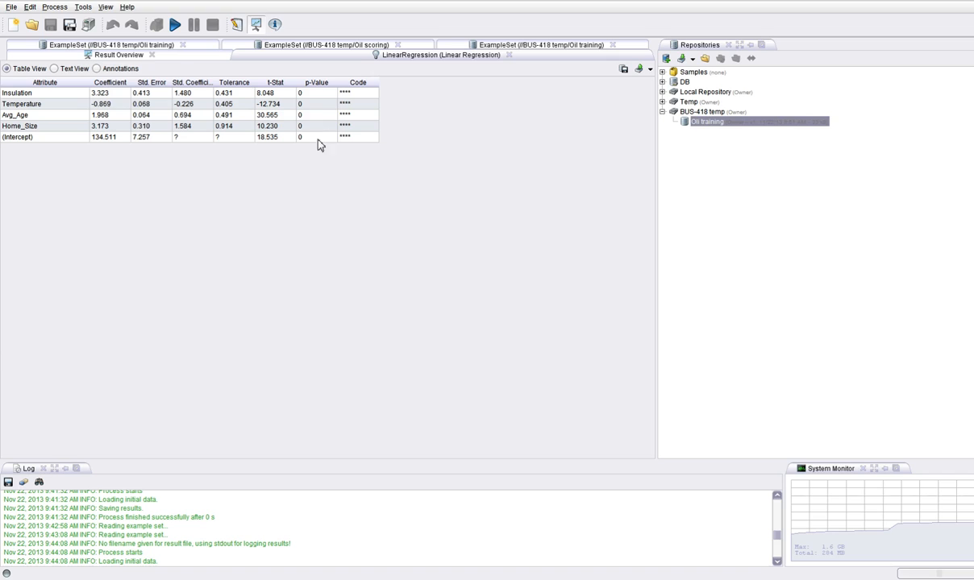
pyautogui.click(314, 84)
pyautogui.click(313, 83)
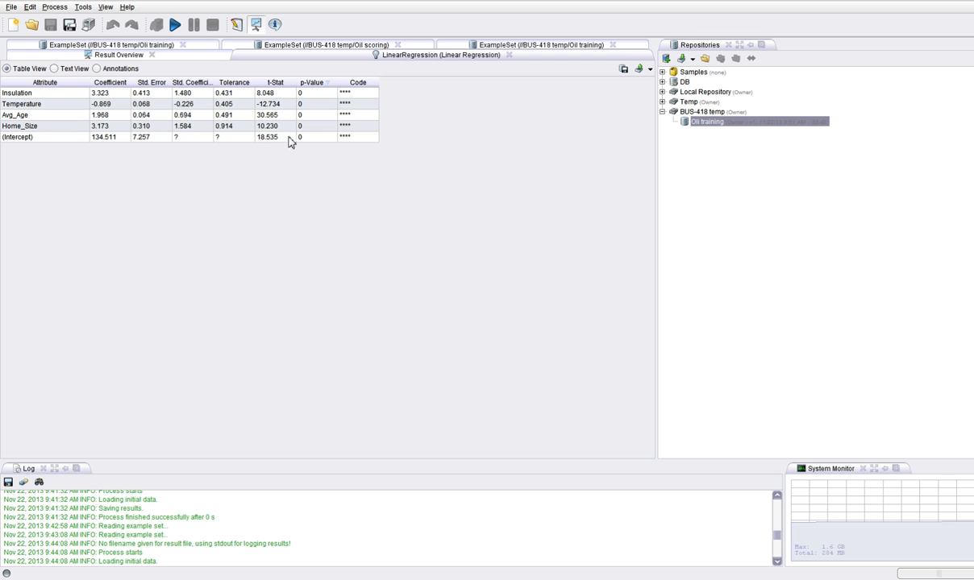
# - Return to the process design, search the operators for "apply", and insert Apply Model after Linear Regression, fed by its model and example set outputs
pyautogui.click(236, 25)
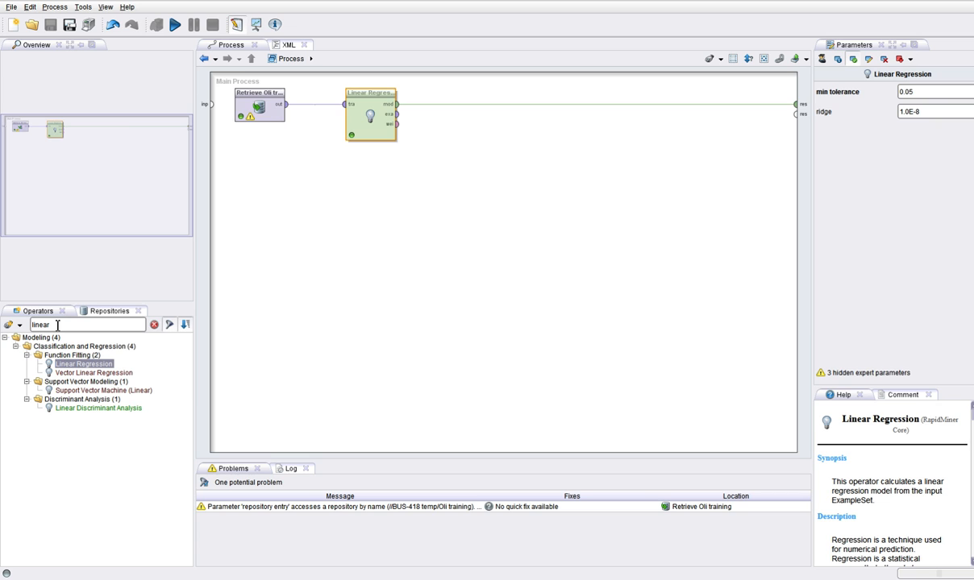
pyautogui.doubleClick(51, 325)
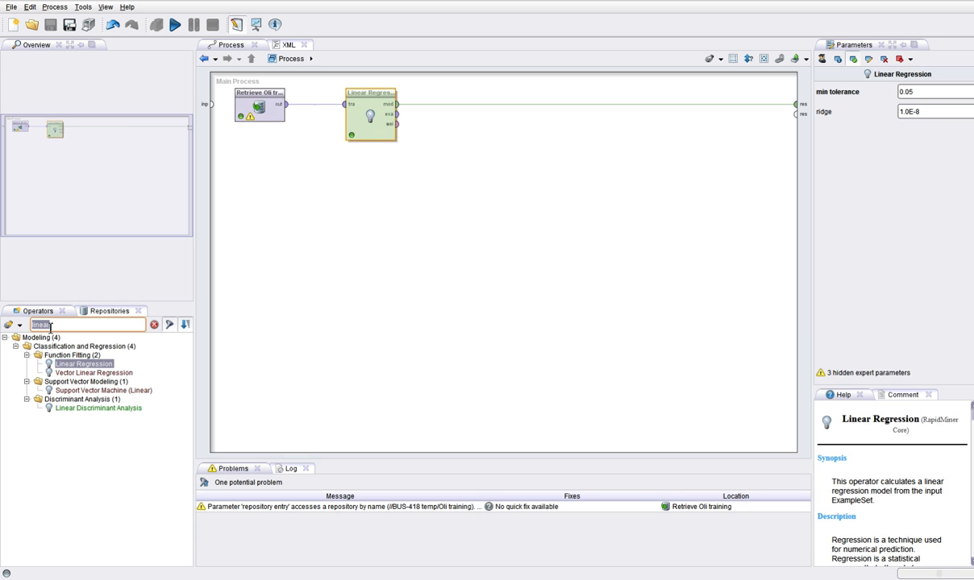
pyautogui.write('apply')
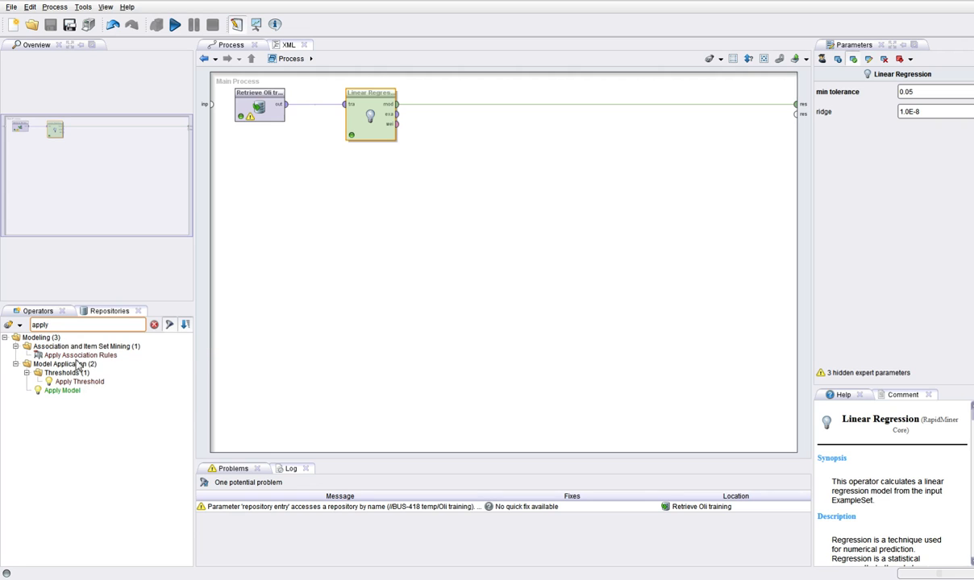
pyautogui.moveTo(63, 390); pyautogui.dragTo(441, 107)
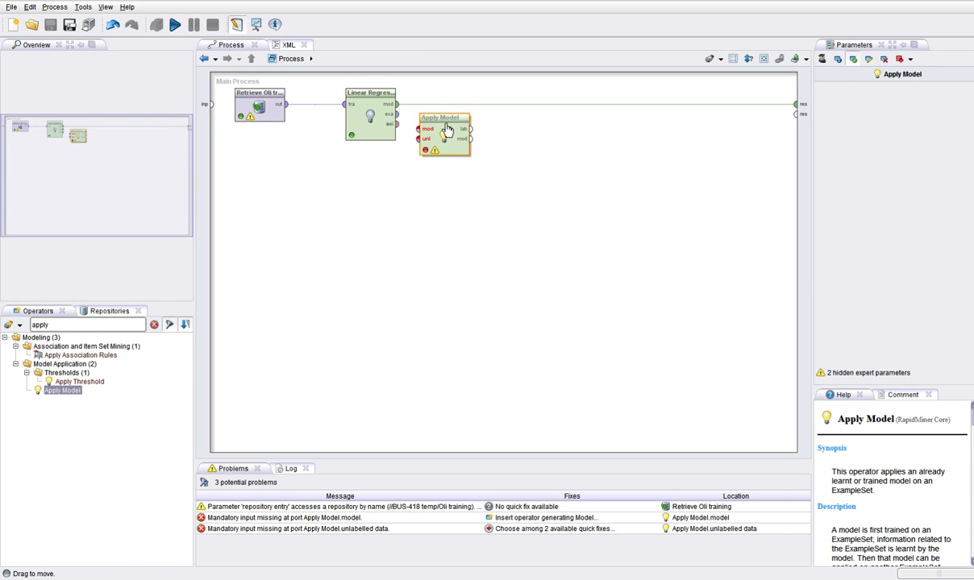
pyautogui.moveTo(446, 113)
pyautogui.mouseDown()
pyautogui.moveTo(452, 97)
pyautogui.moveTo(419, 105)
pyautogui.moveTo(417, 119)
pyautogui.mouseUp()
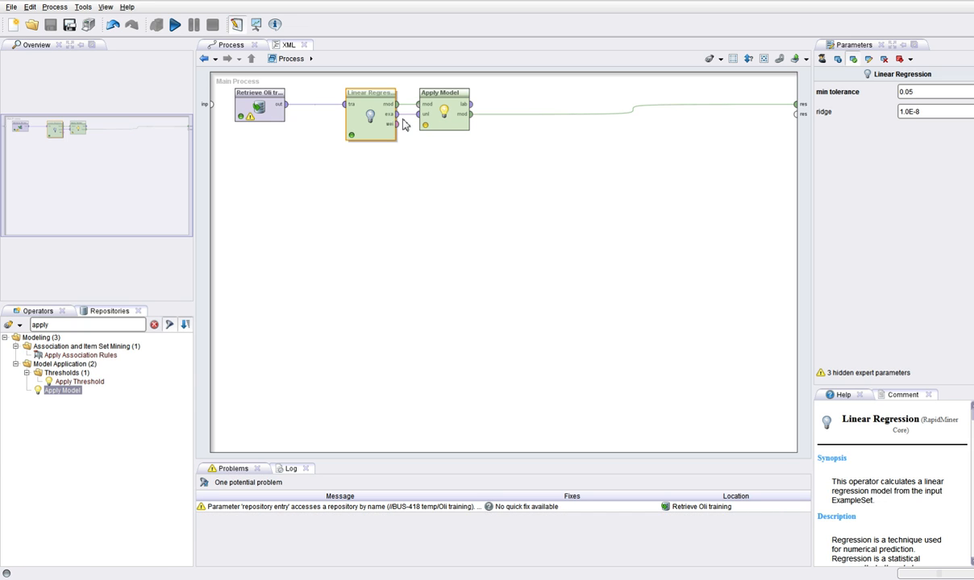
# - Connect Apply Model's labelled data output to the process result port, run the process, and widen the prediction(Heating_Oil) column to fit its name
pyautogui.click(257, 98)
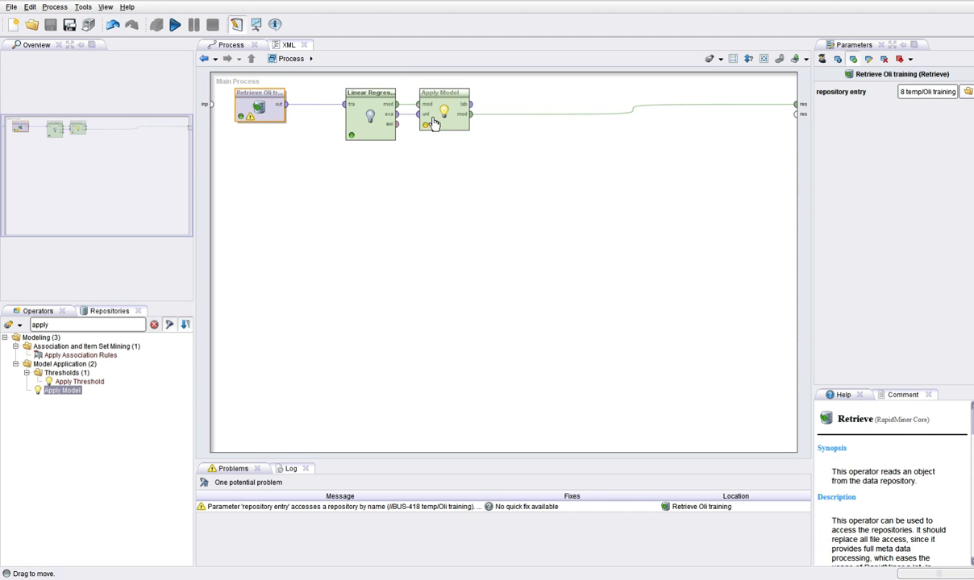
pyautogui.moveTo(470, 104); pyautogui.dragTo(795, 107)
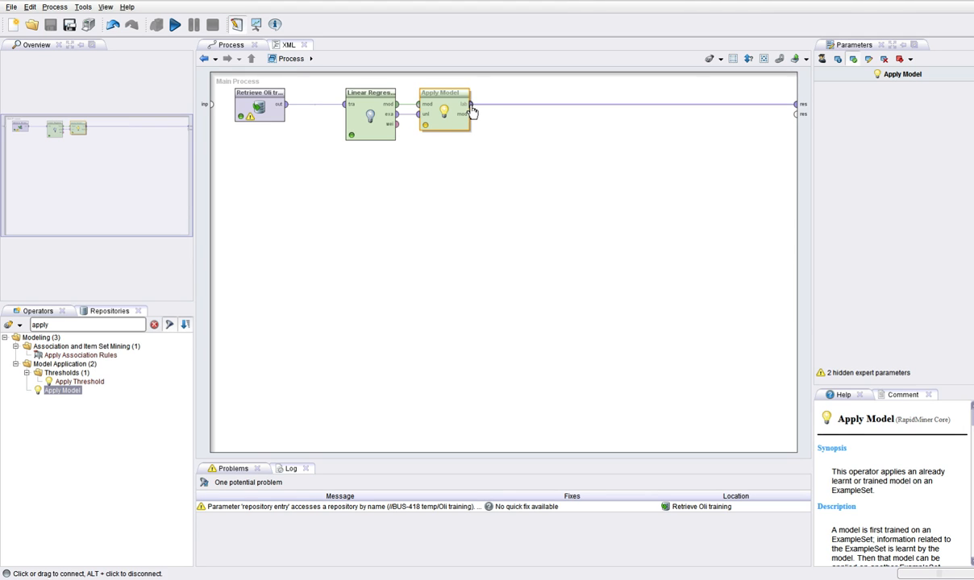
pyautogui.moveTo(473, 110)
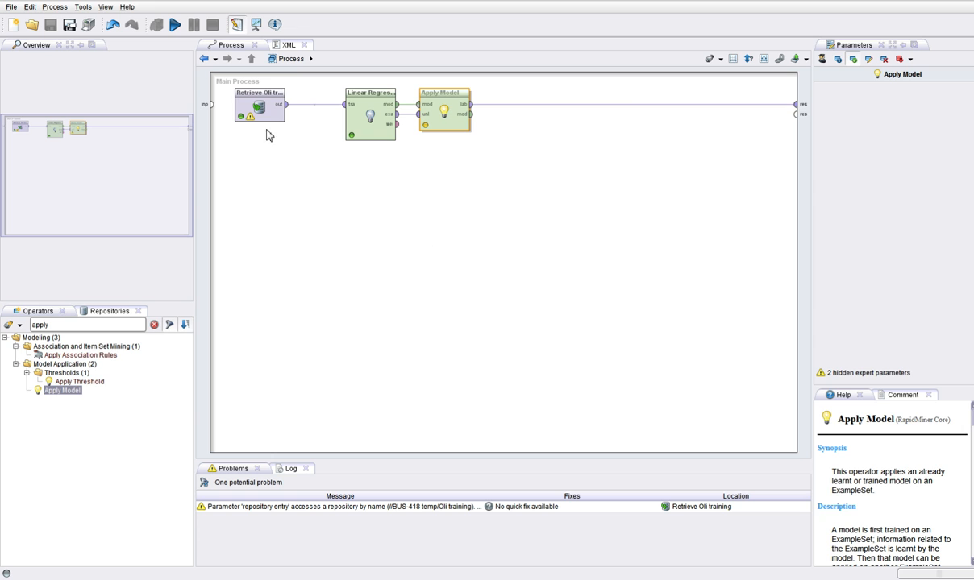
pyautogui.click(175, 26)
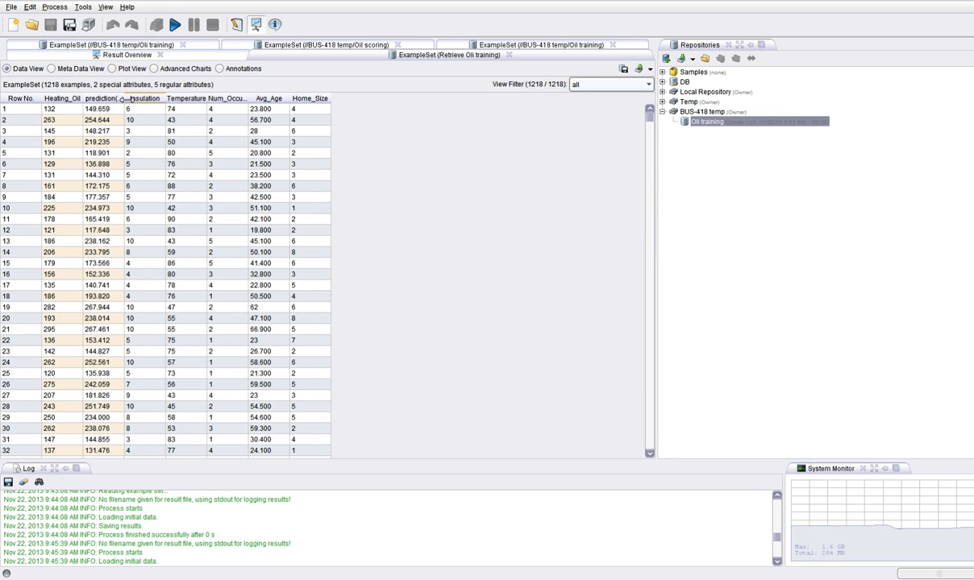
pyautogui.doubleClick(125, 100)
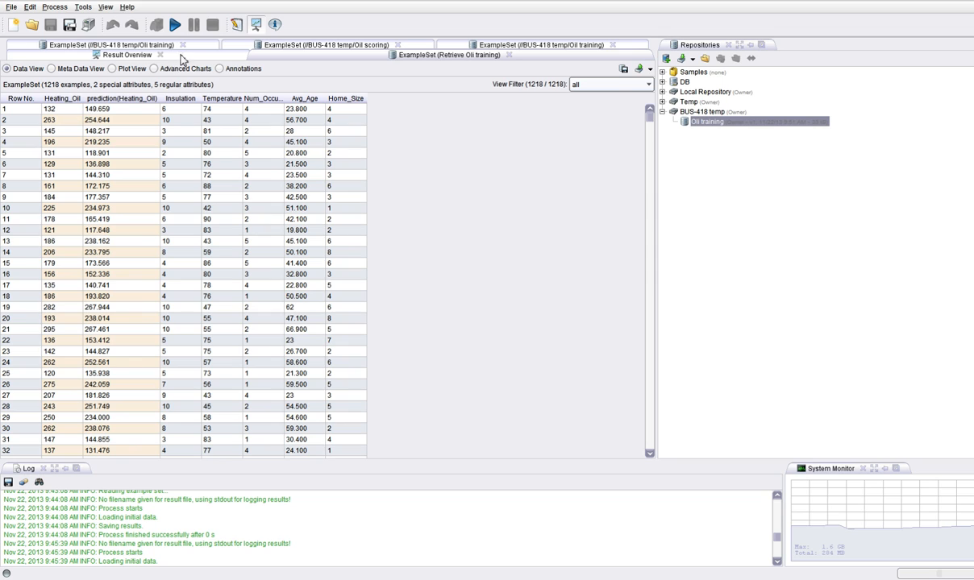
# - Return to the process design, search the operators for "perf", and insert Performance (Regression) between Apply Model and the result port
pyautogui.click(236, 25)
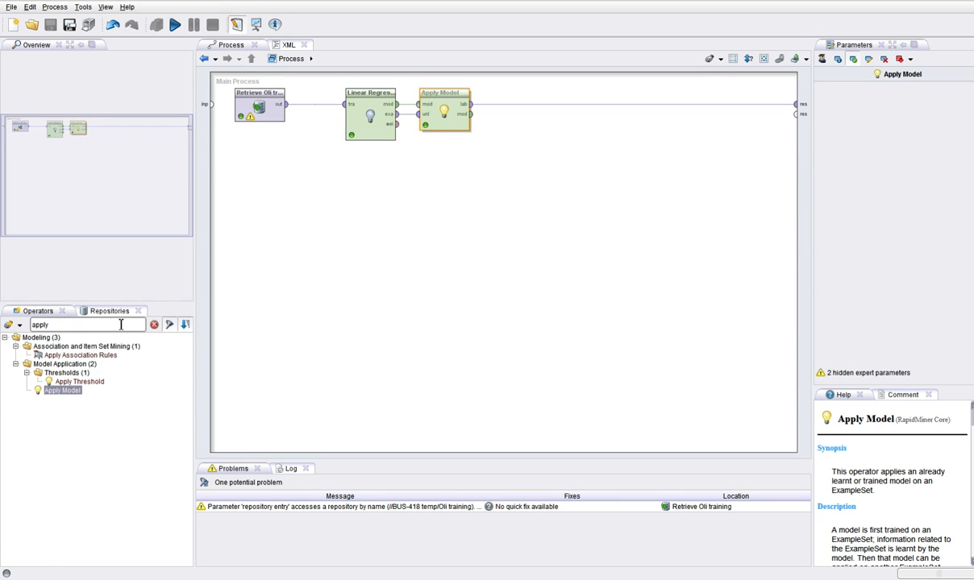
pyautogui.doubleClick(121, 325)
pyautogui.write('perf')
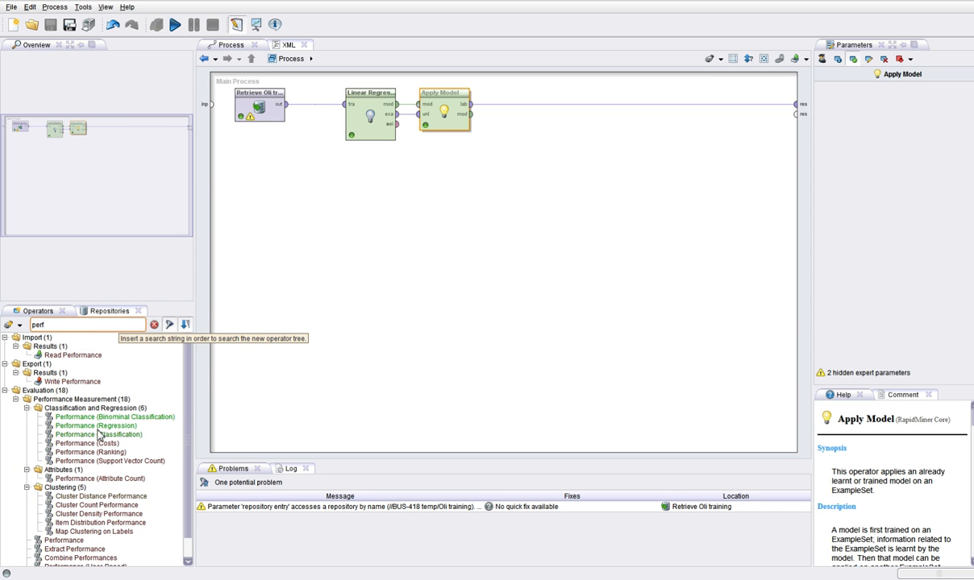
pyautogui.moveTo(98, 426); pyautogui.dragTo(574, 191)
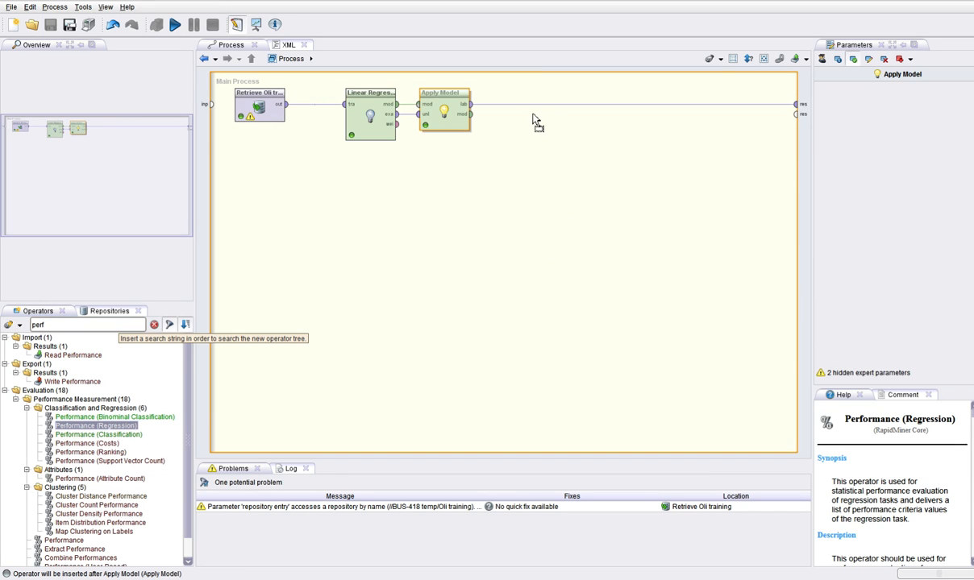
pyautogui.moveTo(528, 111); pyautogui.dragTo(521, 105)
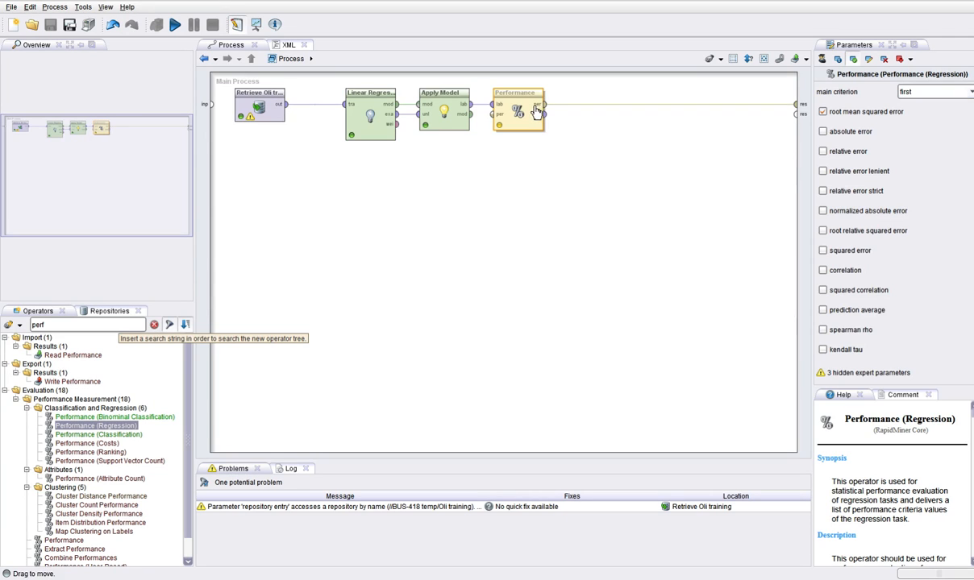
# - Disable root mean squared error and enable squared correlation as the Performance criterion, and run the process to view the result
pyautogui.click(822, 112)
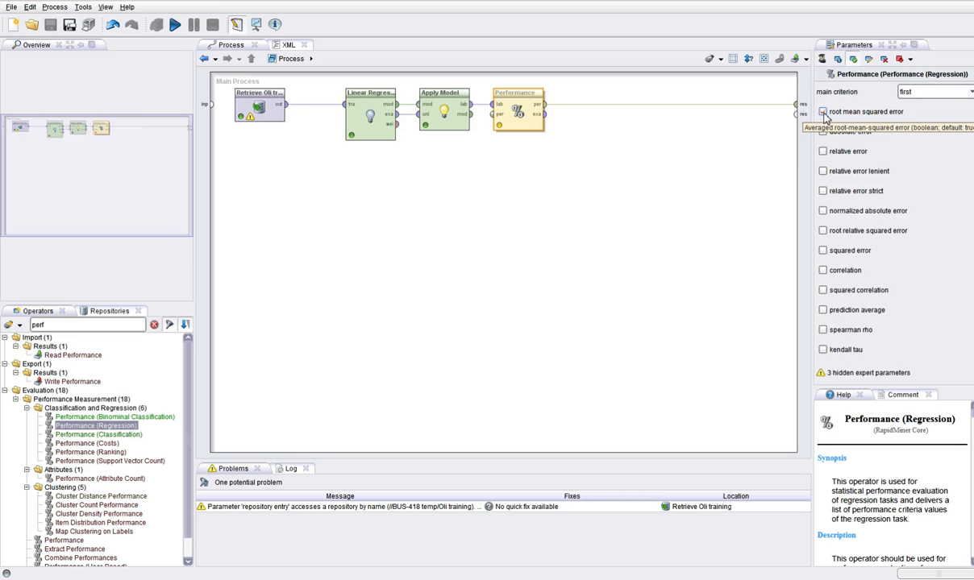
pyautogui.click(823, 113)
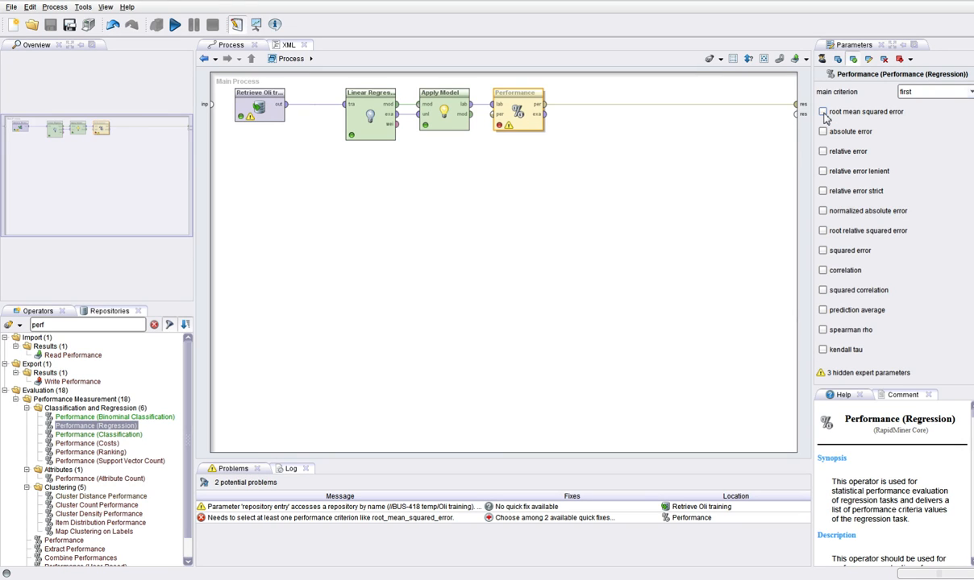
pyautogui.click(823, 291)
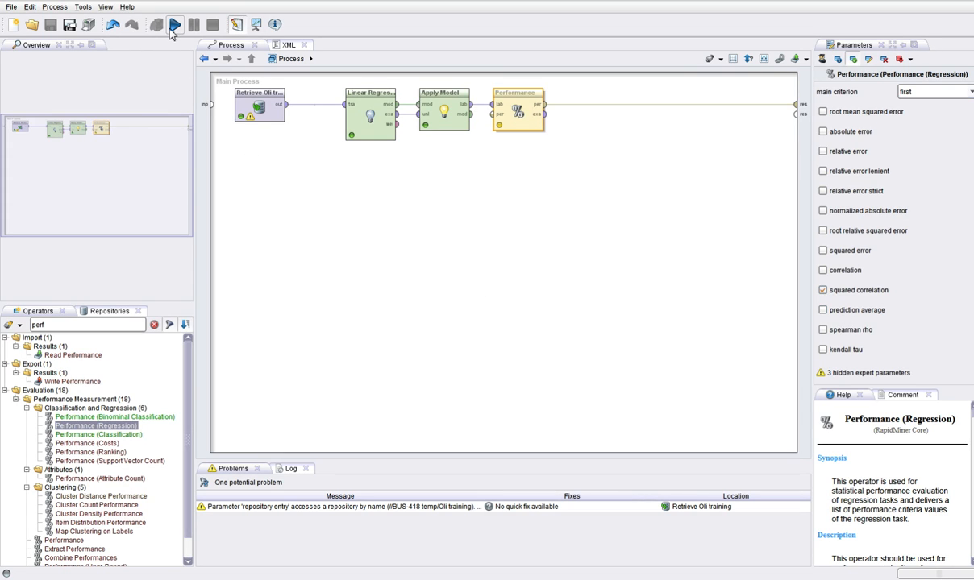
pyautogui.click(173, 26)
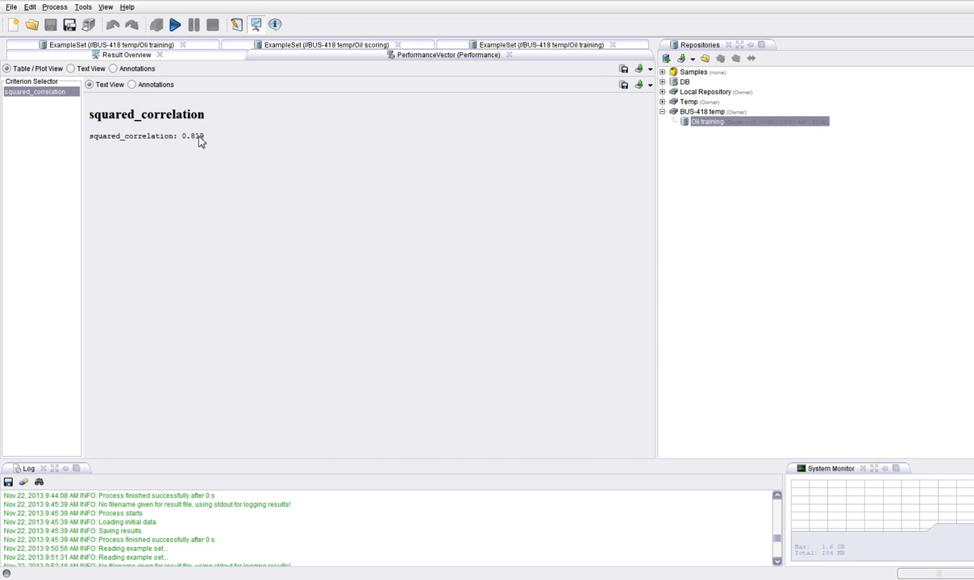
# - Return to the process design and move Performance and Apply Model farther from Linear Regression to make room in the operator chain
pyautogui.click(236, 25)
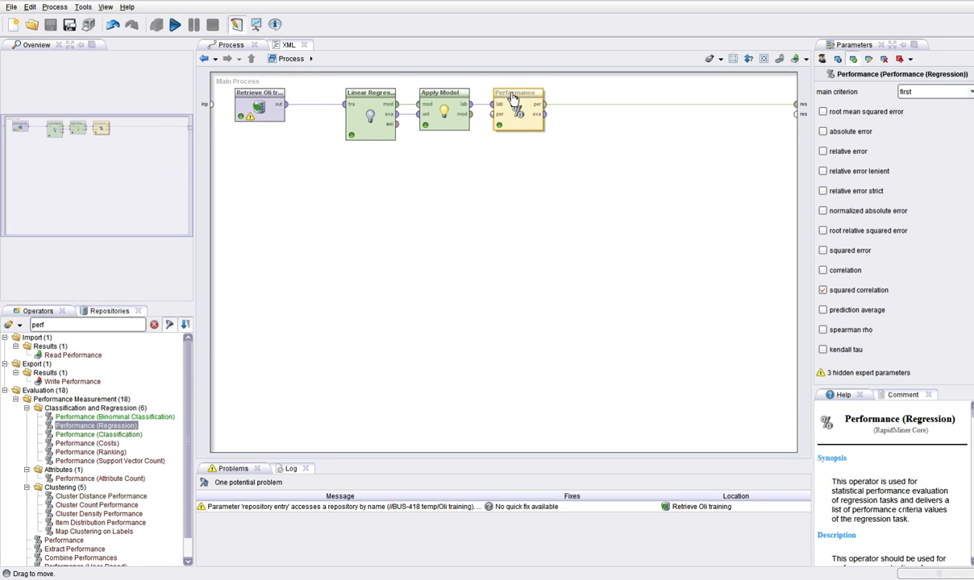
pyautogui.moveTo(513, 97); pyautogui.dragTo(550, 97)
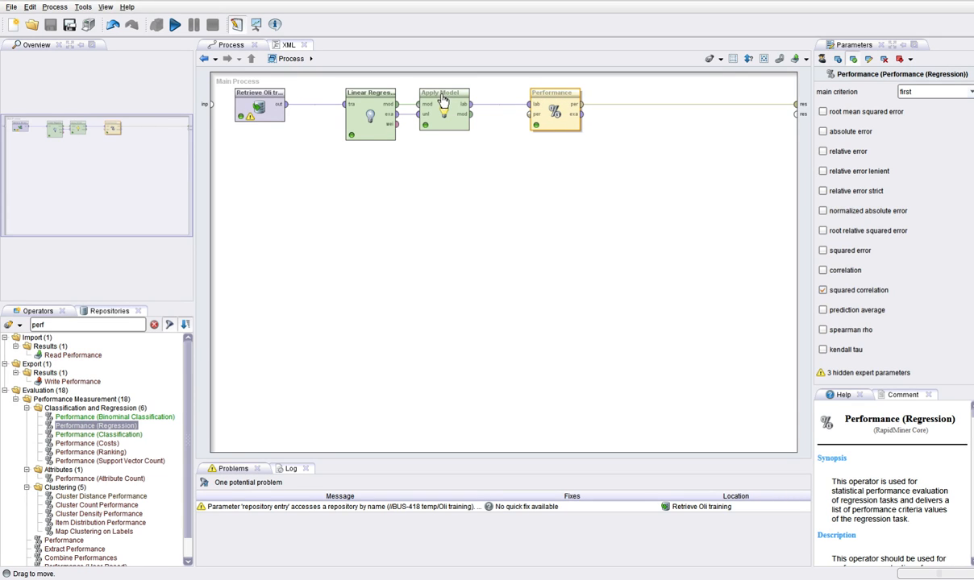
pyautogui.moveTo(443, 94); pyautogui.dragTo(480, 94)
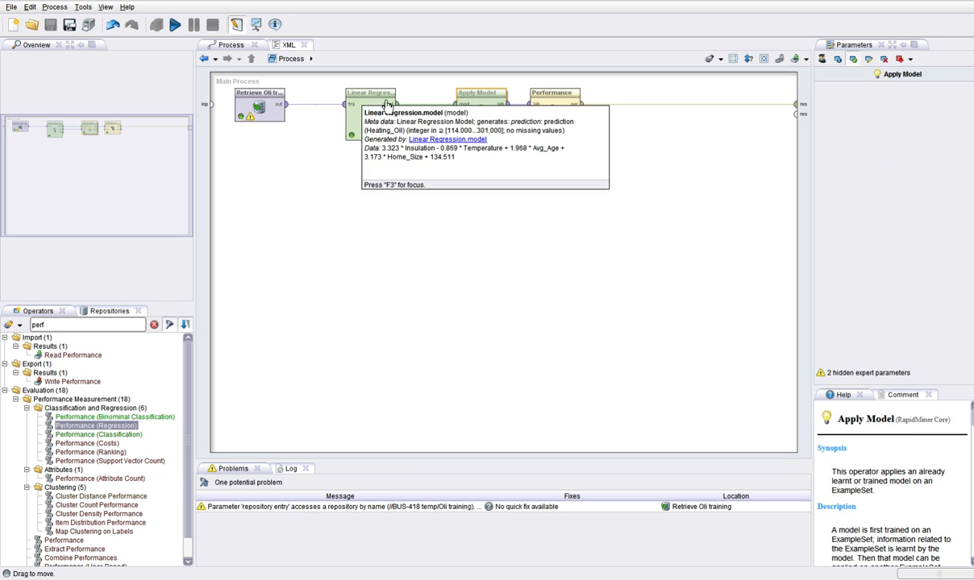
pyautogui.click(362, 97)
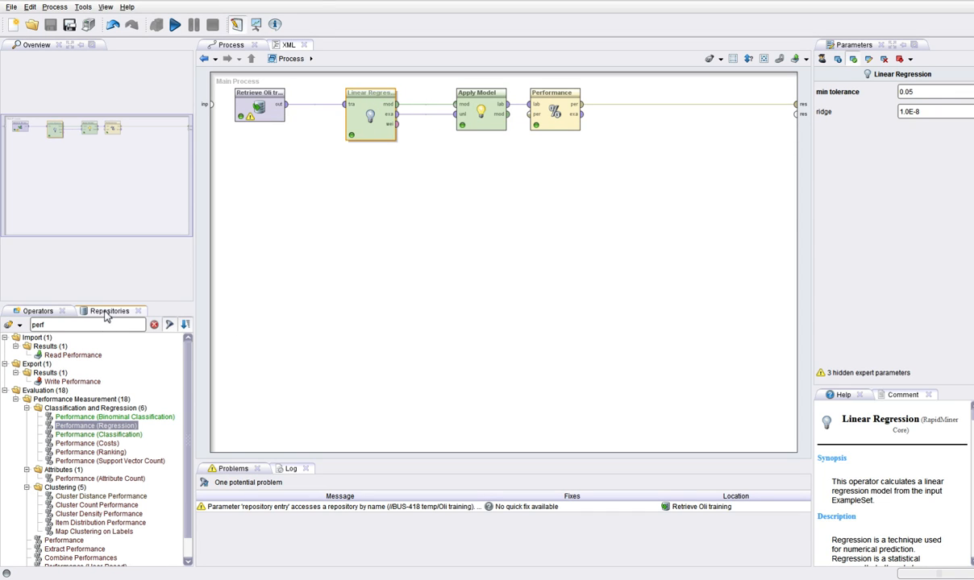
# - Search the operators for "neu", add Neural Net below Linear Regression, and rewire it between Retrieve and Apply Model in Linear Regression's place
pyautogui.doubleClick(63, 325)
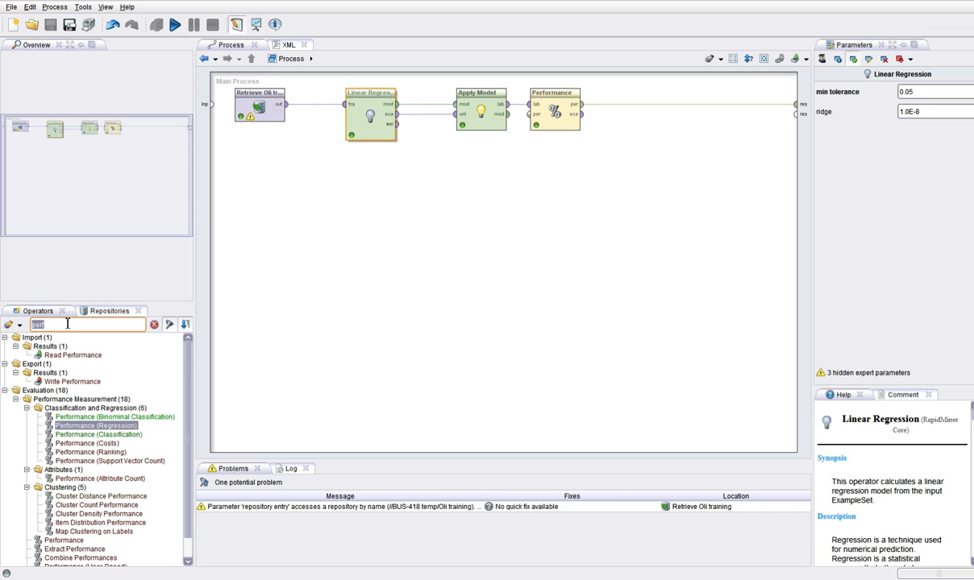
pyautogui.write('neu')
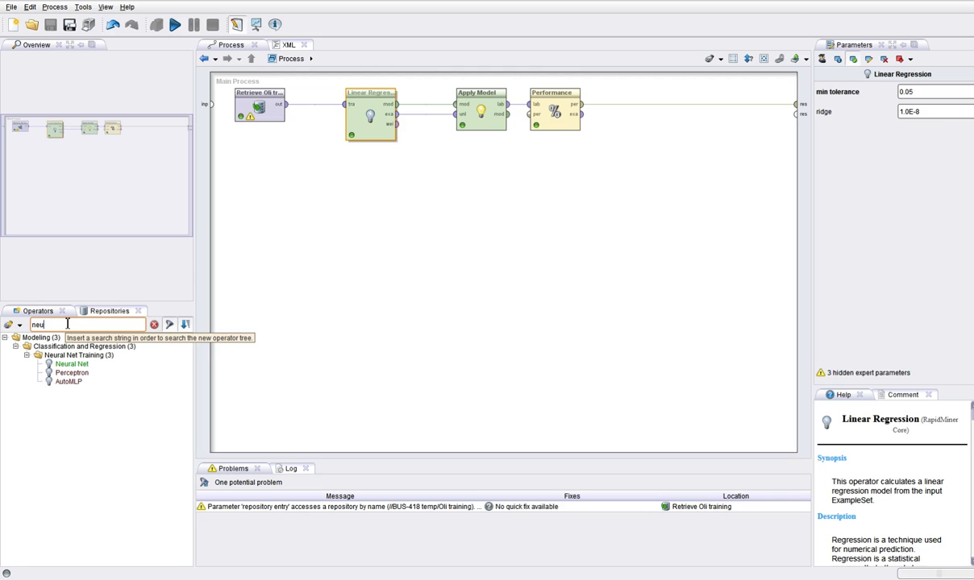
pyautogui.moveTo(69, 364); pyautogui.dragTo(367, 193)
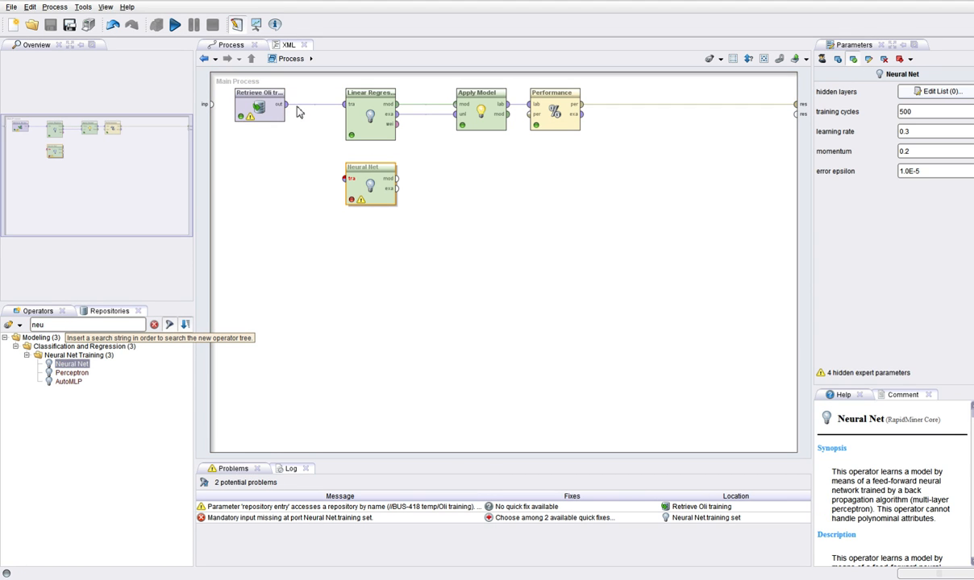
pyautogui.moveTo(288, 111); pyautogui.dragTo(460, 114)
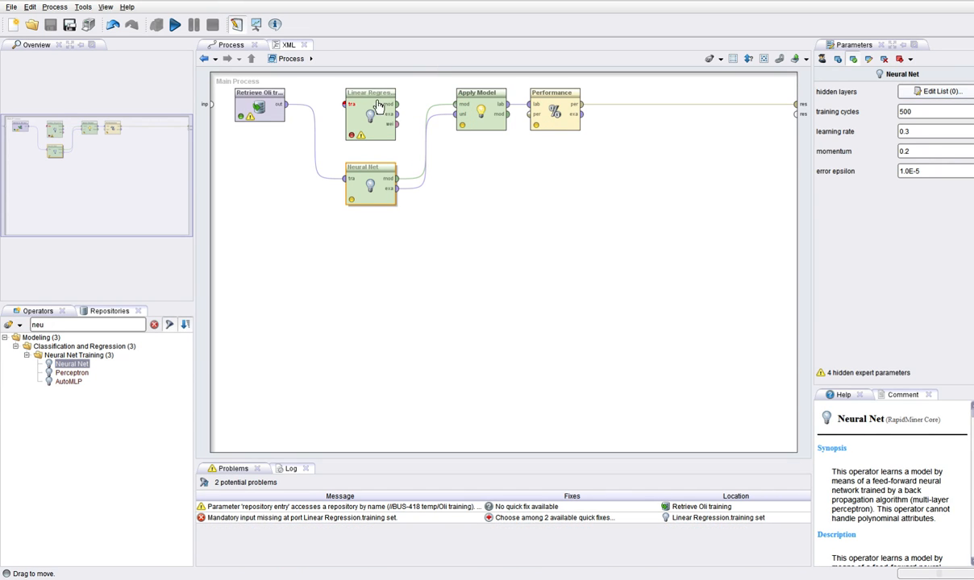
# - Move Linear Regression aside and disable it, align Neural Net with the operator chain, and run the process to view the squared correlation
pyautogui.moveTo(394, 111); pyautogui.dragTo(616, 186)
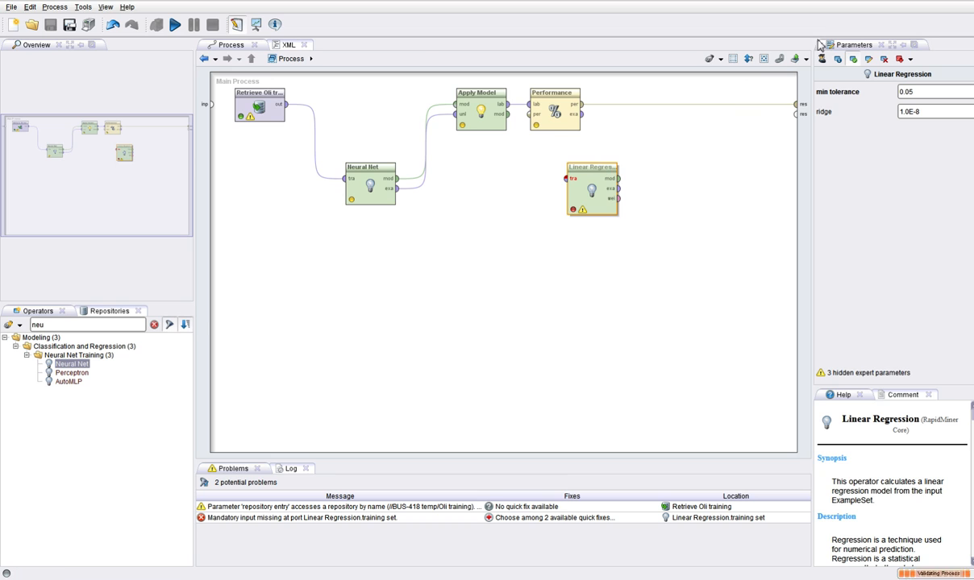
pyautogui.click(854, 63)
pyautogui.moveTo(387, 181); pyautogui.dragTo(383, 100)
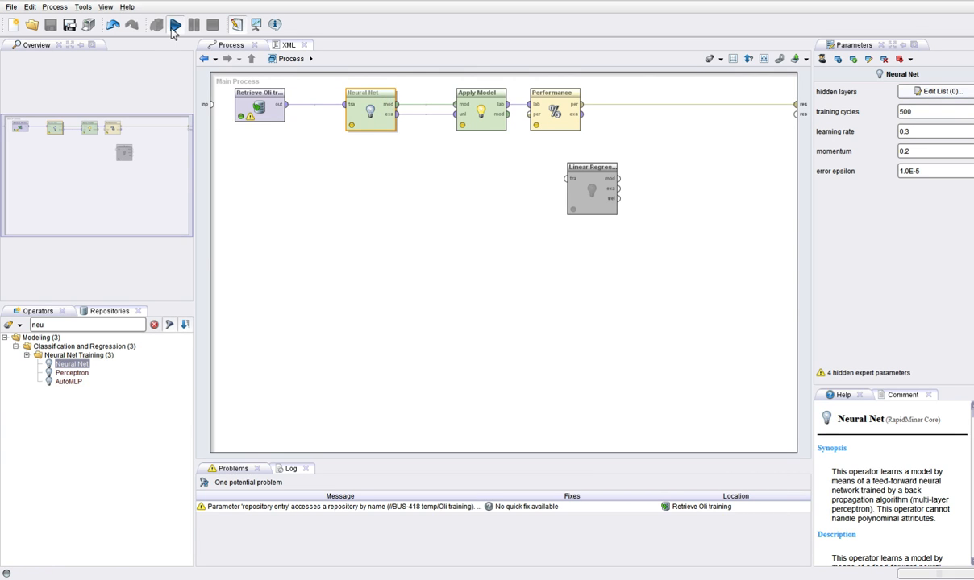
pyautogui.click(173, 26)
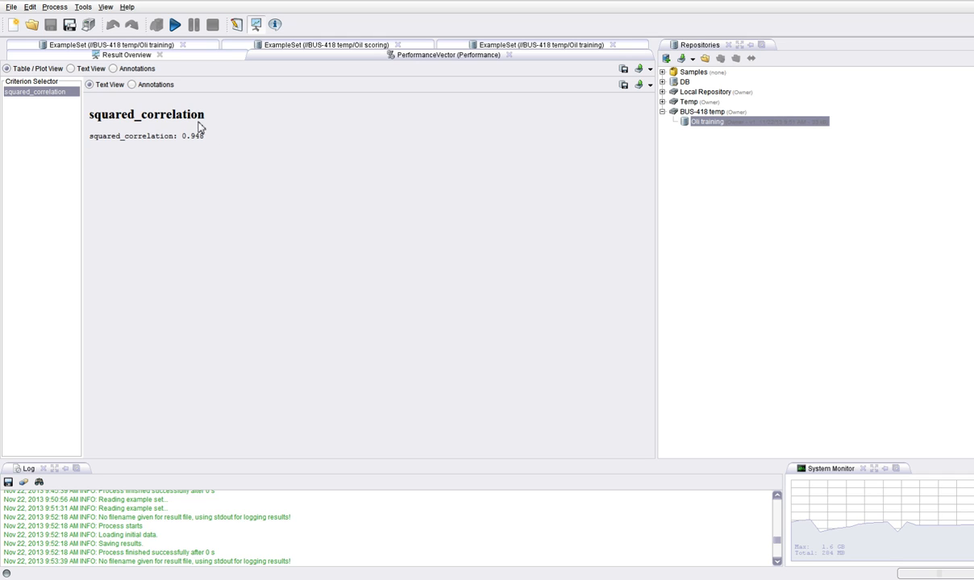
# - Return to the process design, move Neural Net below the main operator chain, and disable it
pyautogui.click(235, 25)
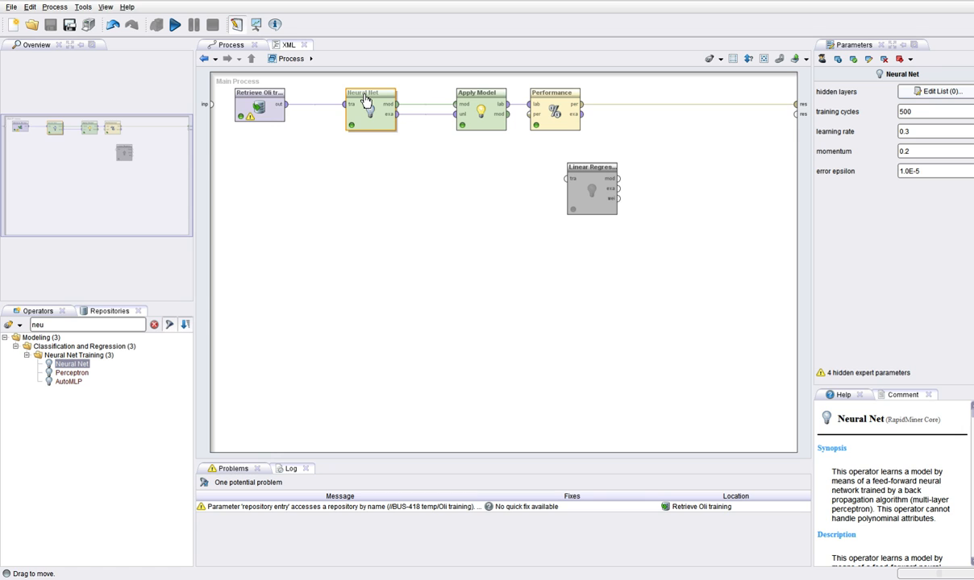
pyautogui.click(600, 175)
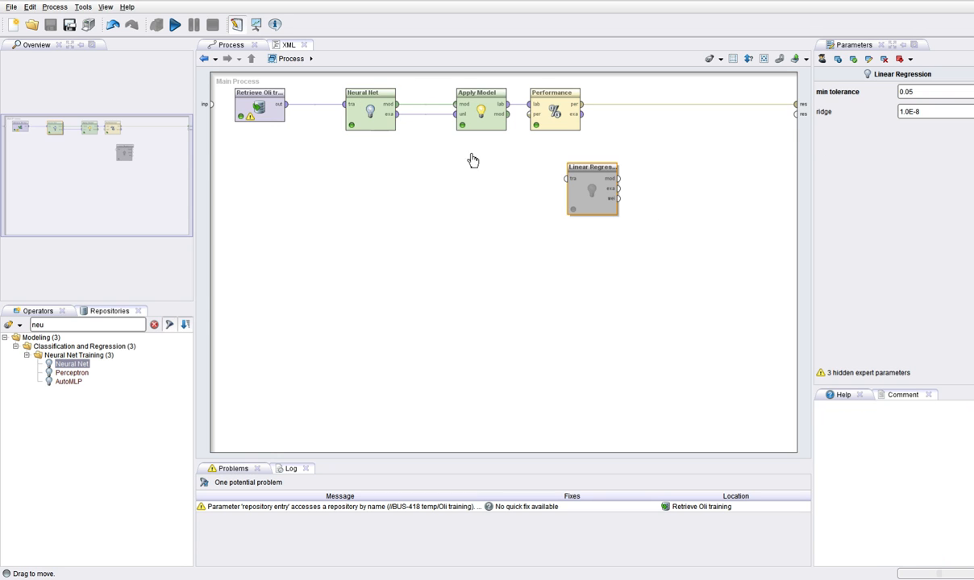
pyautogui.moveTo(365, 98); pyautogui.dragTo(365, 172)
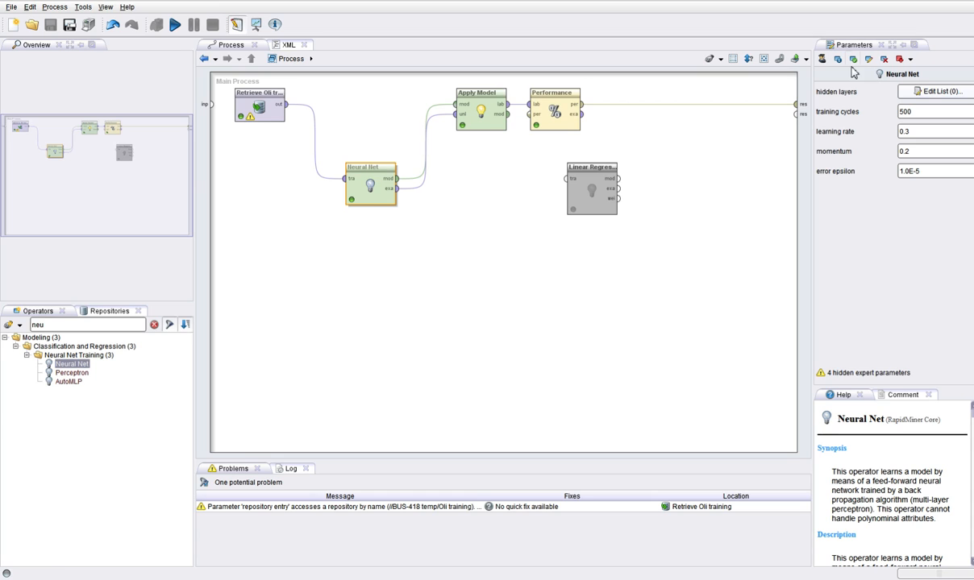
# - Re-enable Linear Regression, move it back after Retrieve, and reconnect it to Retrieve's output and Apply Model's model and unlabelled data inputs
pyautogui.click(568, 168)
pyautogui.moveTo(568, 167); pyautogui.dragTo(456, 105)
pyautogui.click(287, 106)
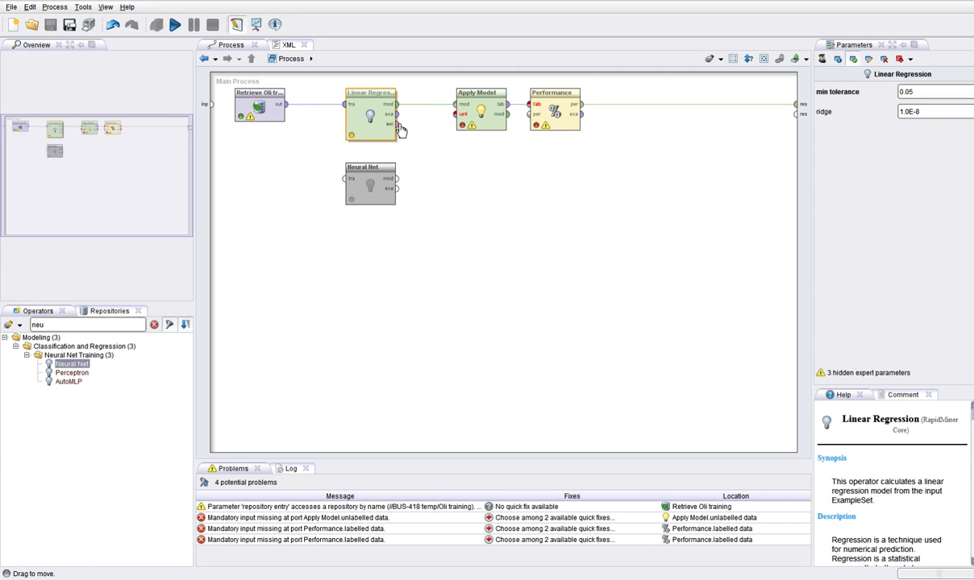
pyautogui.moveTo(391, 113); pyautogui.dragTo(431, 119)
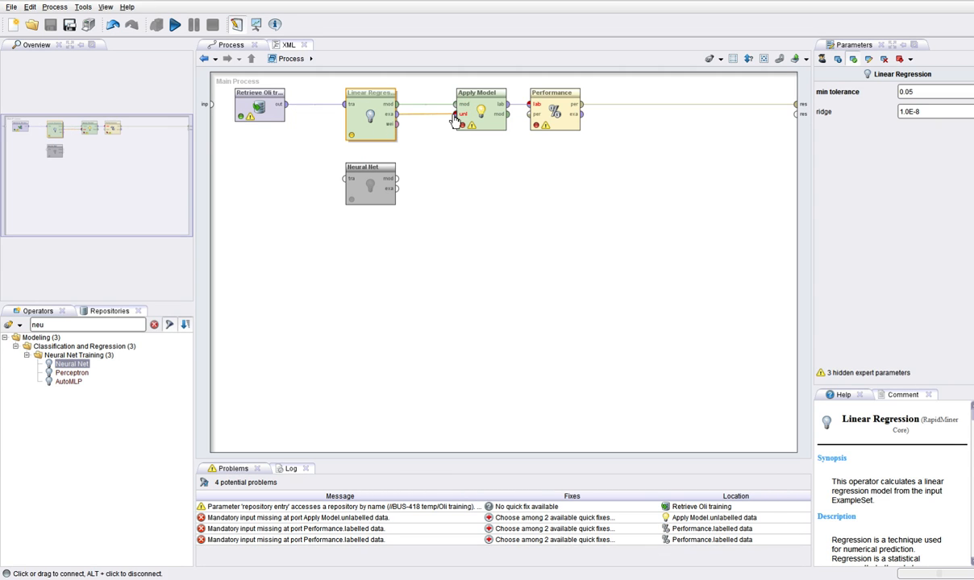
pyautogui.click(456, 115)
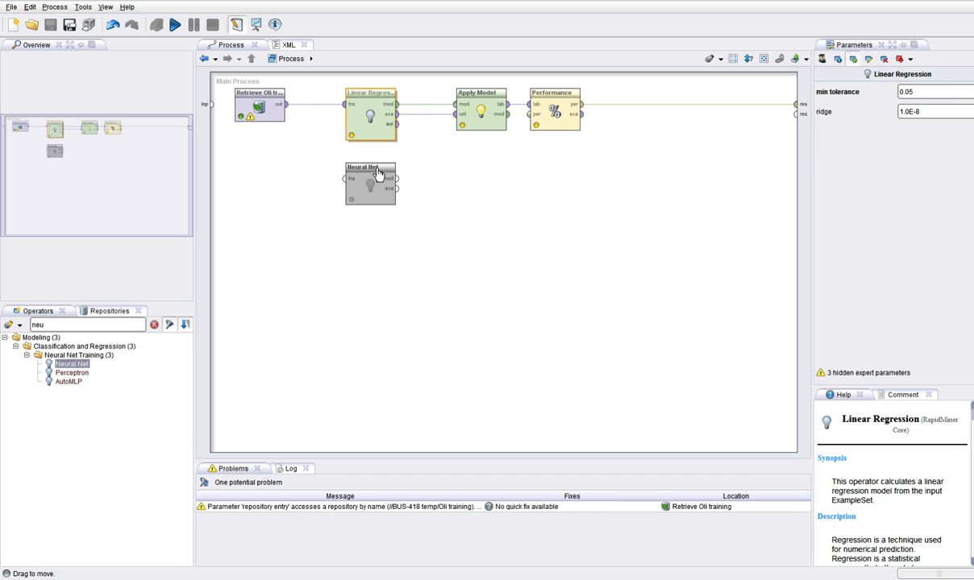
# - Move Neural Net to the lower corner of the process and shift Performance, Apply Model and Linear Regression along to leave a gap after Retrieve
pyautogui.moveTo(378, 173); pyautogui.dragTo(739, 297)
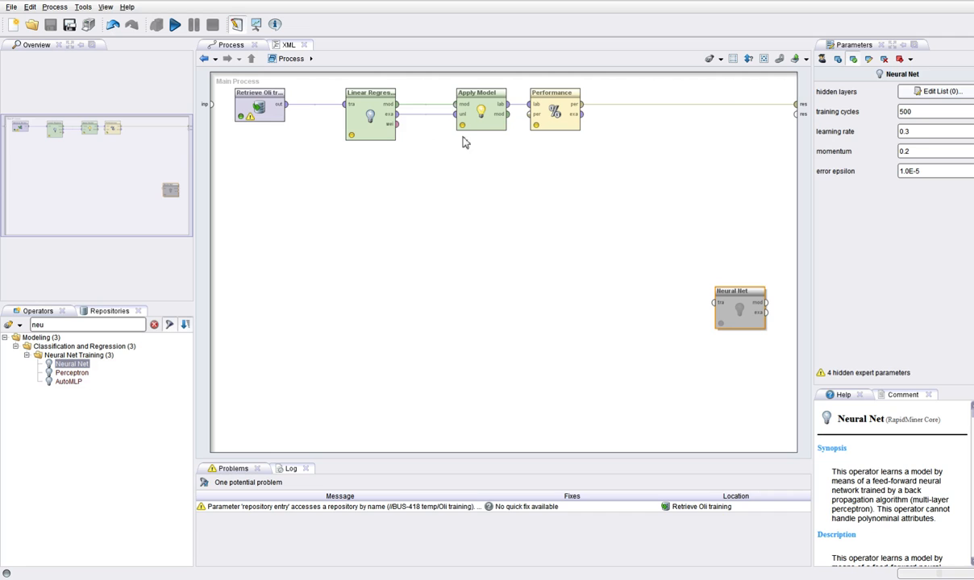
pyautogui.moveTo(550, 96); pyautogui.dragTo(588, 96)
pyautogui.moveTo(500, 97); pyautogui.dragTo(537, 96)
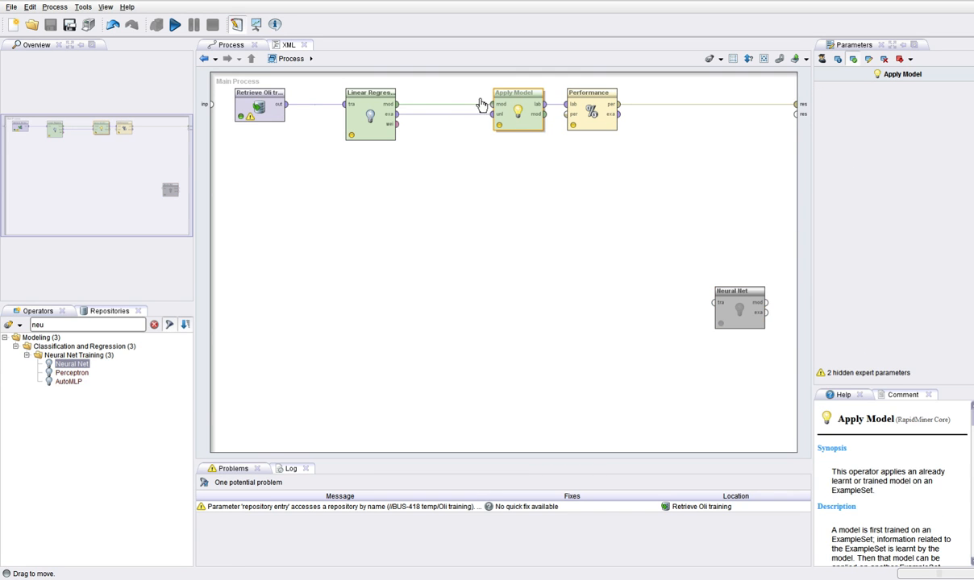
pyautogui.moveTo(375, 98); pyautogui.dragTo(407, 100)
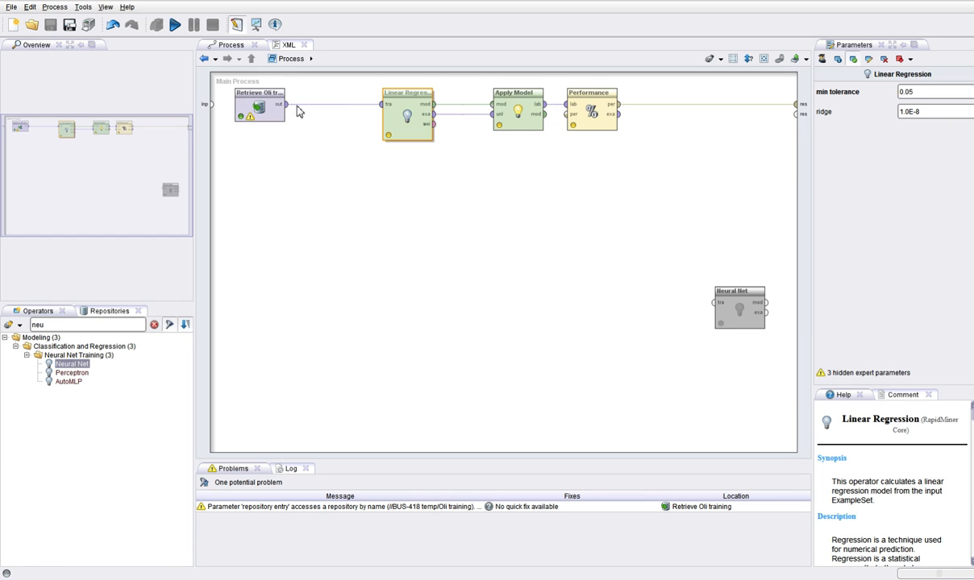
pyautogui.click(258, 97)
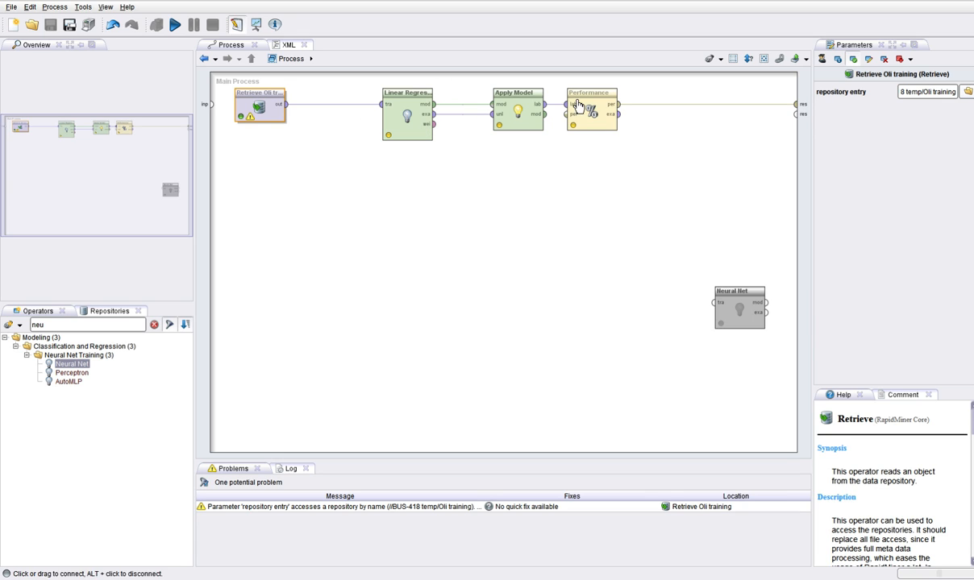
pyautogui.moveTo(419, 95)
pyautogui.mouseDown()
pyautogui.moveTo(383, 97)
pyautogui.moveTo(424, 97)
pyautogui.mouseUp()
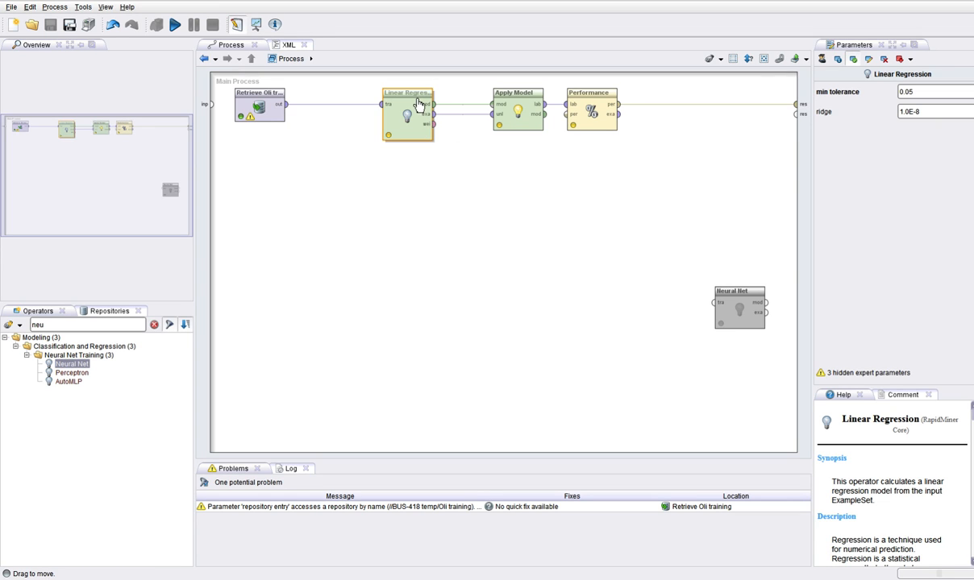
pyautogui.click(258, 94)
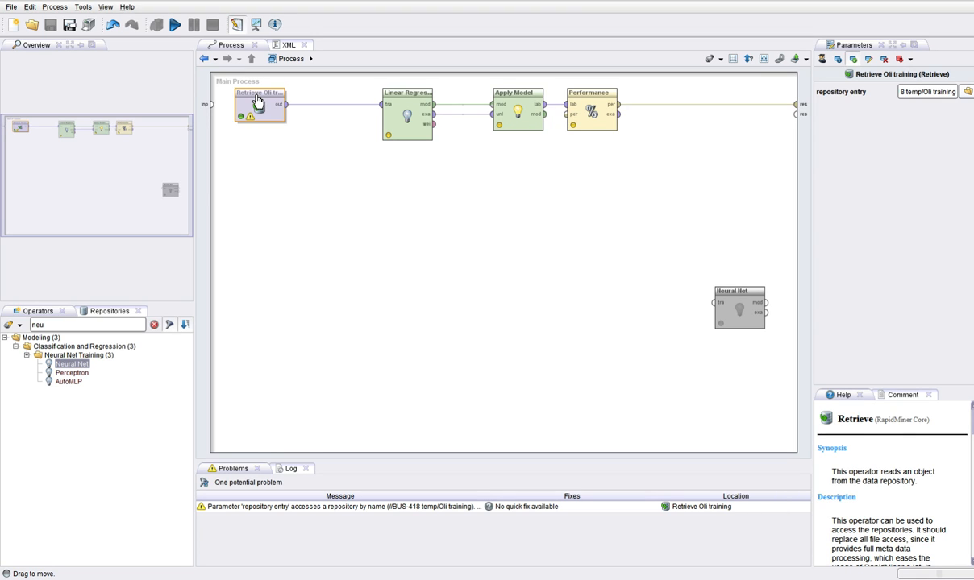
# - Search the operators for "split" and insert Split Data on the connection between Retrieve and Linear Regression
pyautogui.click(95, 325)
pyautogui.write('apl')
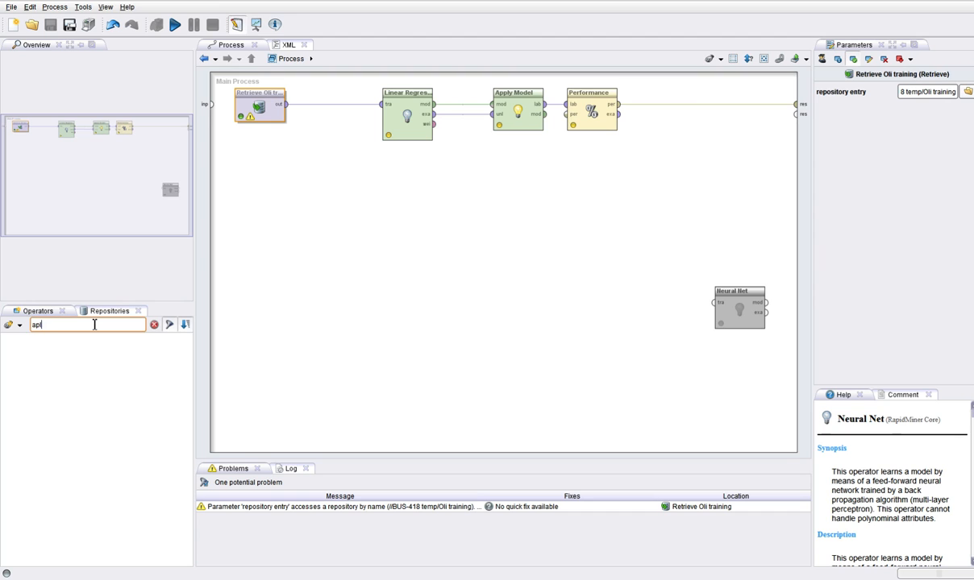
pyautogui.press('BackSpace')
pyautogui.press('BackSpace')
pyautogui.press('BackSpace')
pyautogui.write('spl')
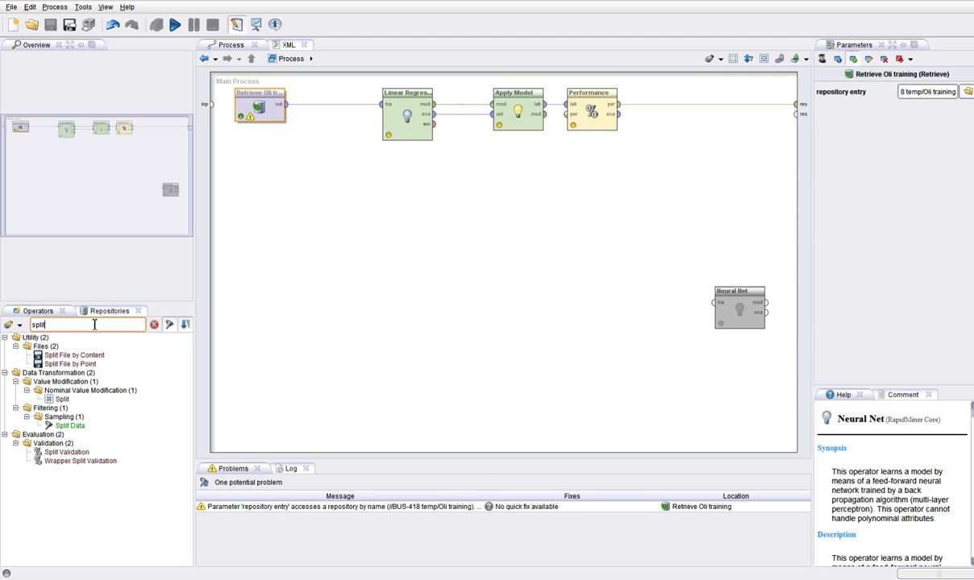
pyautogui.moveTo(74, 429); pyautogui.dragTo(318, 112)
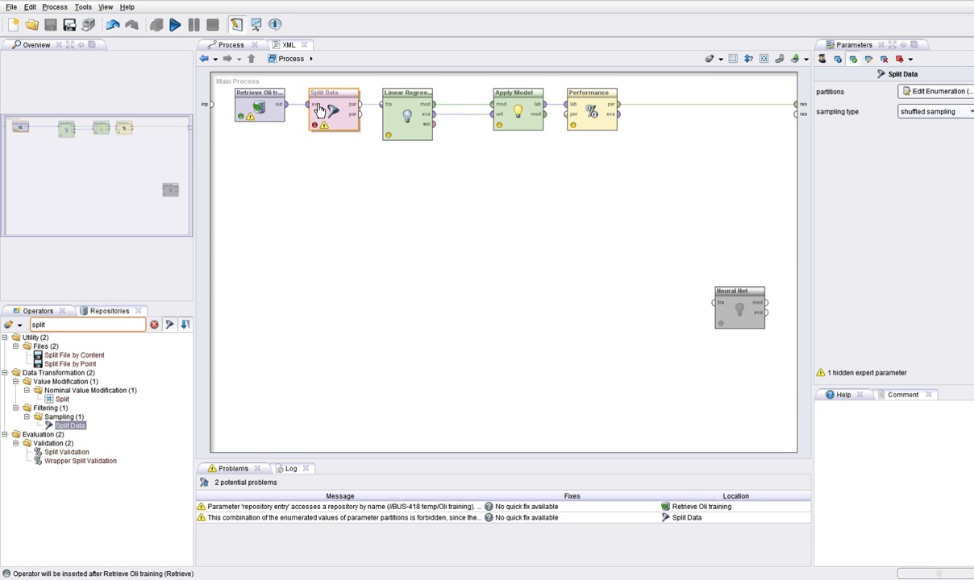
pyautogui.click(415, 95)
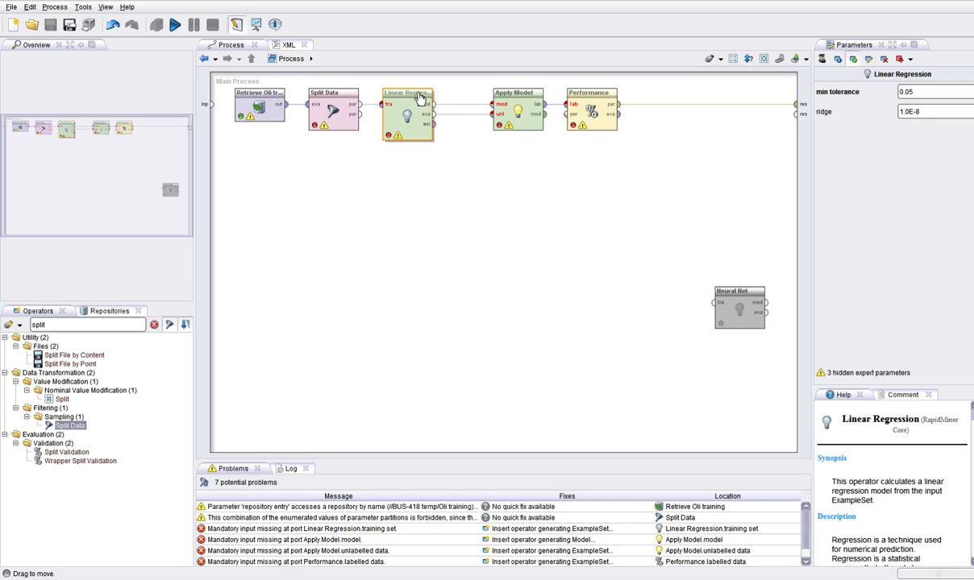
# - Define two partitions for Split Data, each with a ratio of 0.5
pyautogui.moveTo(335, 90); pyautogui.dragTo(312, 97)
pyautogui.click(935, 91)
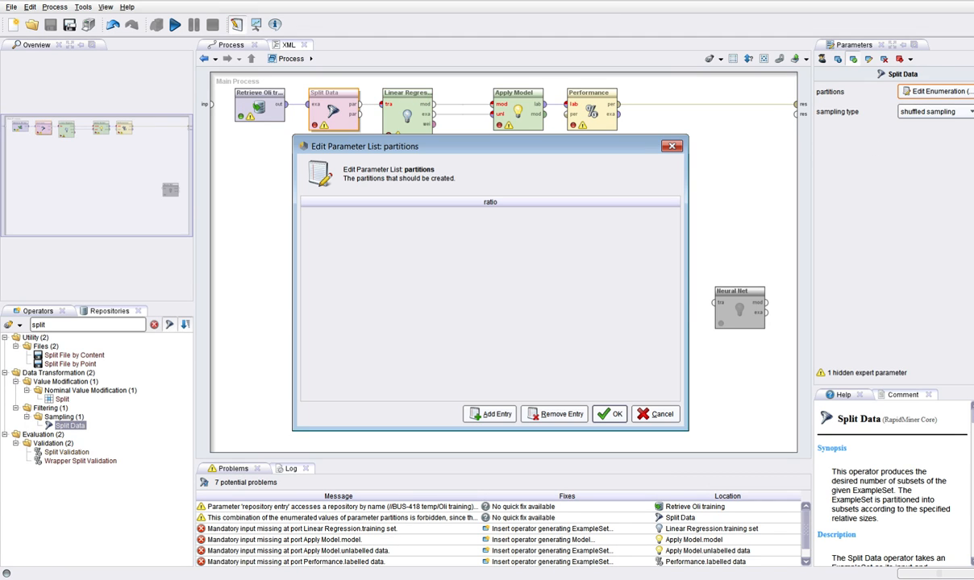
pyautogui.moveTo(499, 146); pyautogui.dragTo(505, 134)
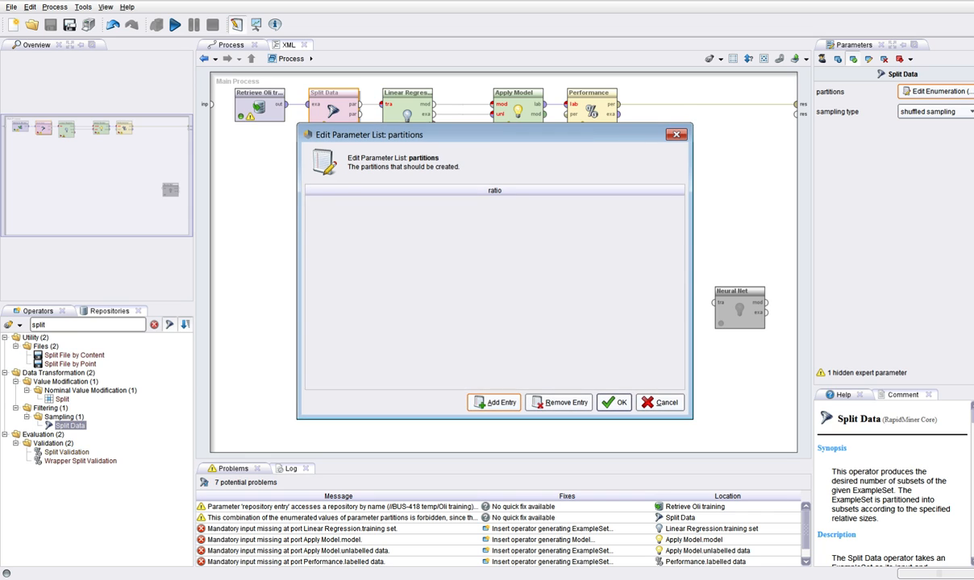
pyautogui.click(493, 402)
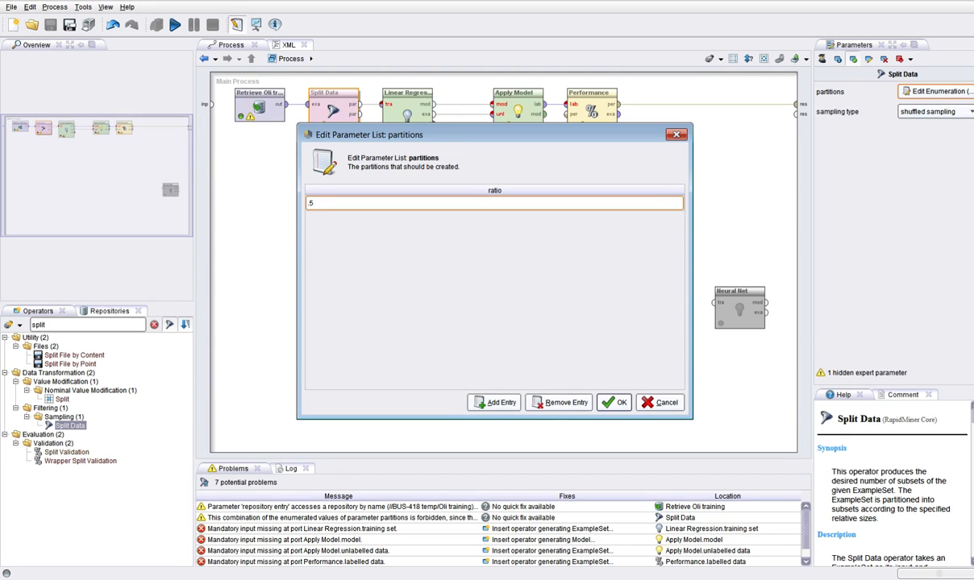
pyautogui.press('Return')
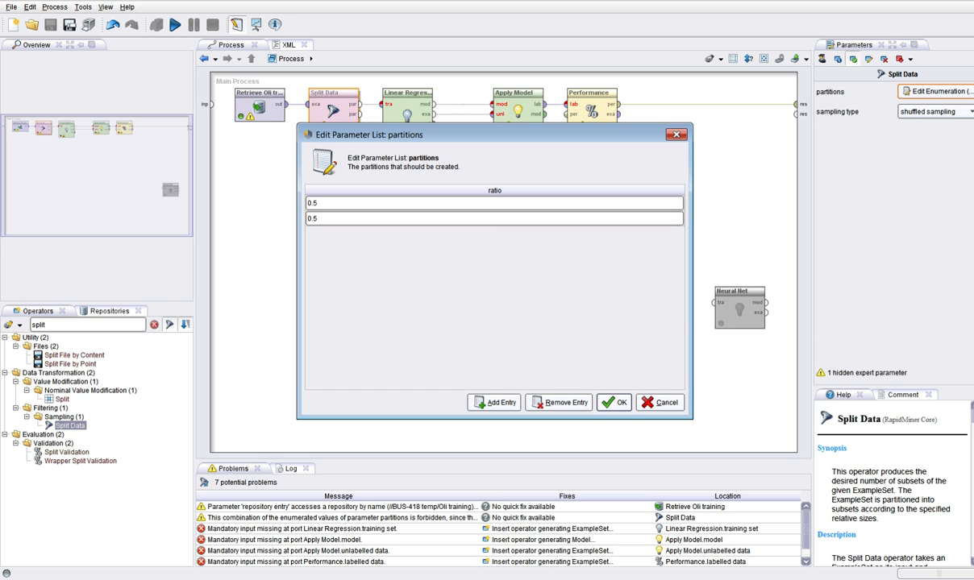
pyautogui.moveTo(493, 135); pyautogui.dragTo(488, 158)
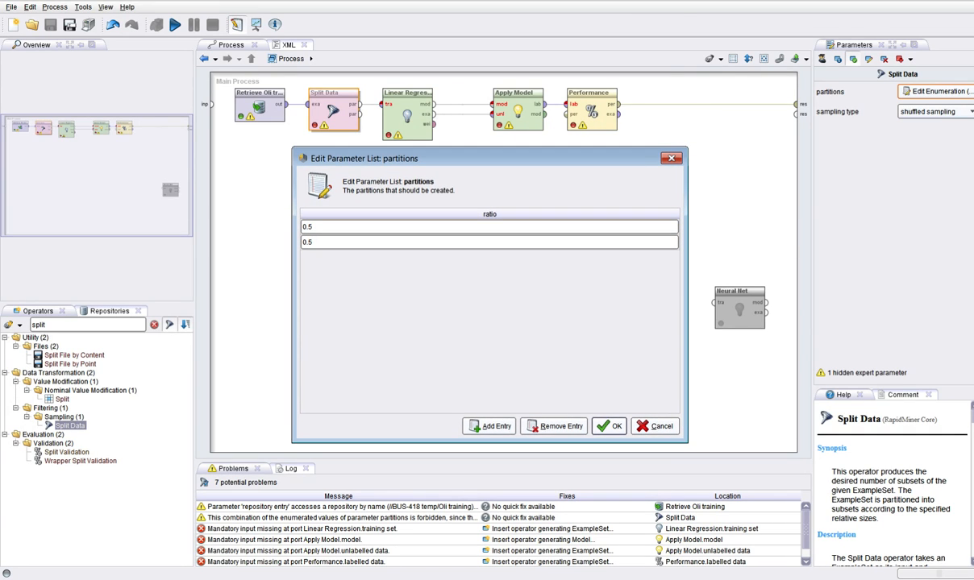
pyautogui.moveTo(488, 158); pyautogui.dragTo(487, 132)
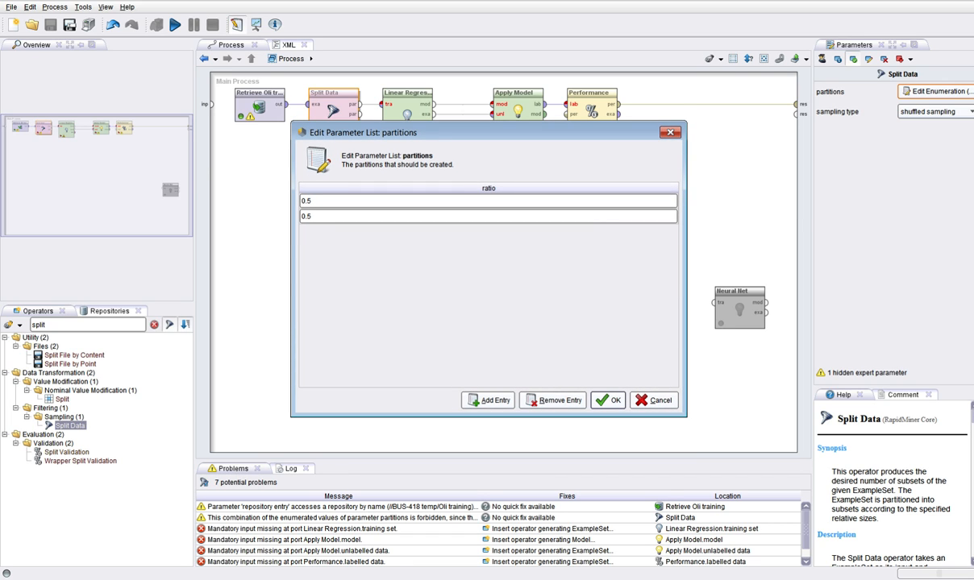
pyautogui.click(608, 400)
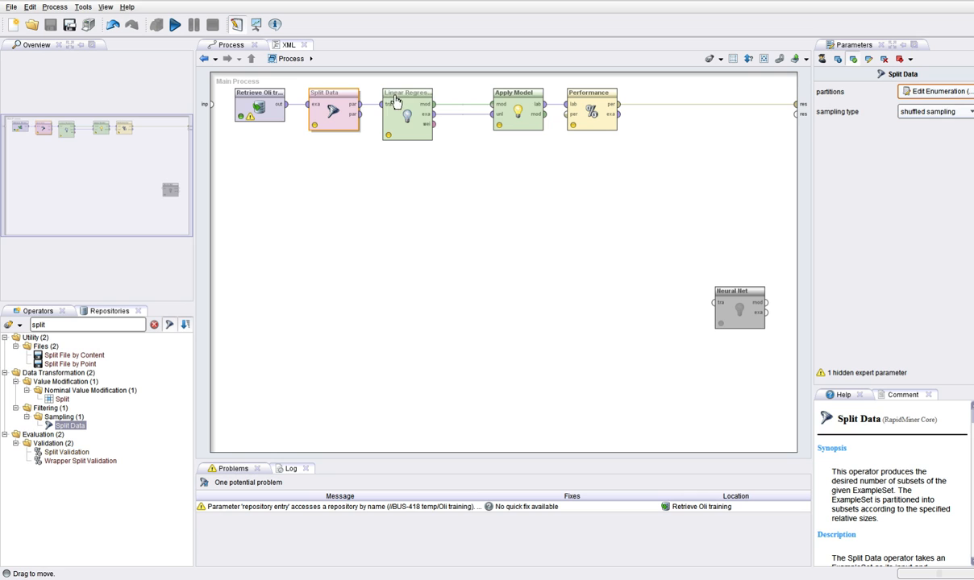
# - Lower Apply Model and Split Data, and feed Apply Model's unlabelled data from Split Data's second partition instead of Linear Regression's example set output
pyautogui.moveTo(520, 113); pyautogui.dragTo(520, 185)
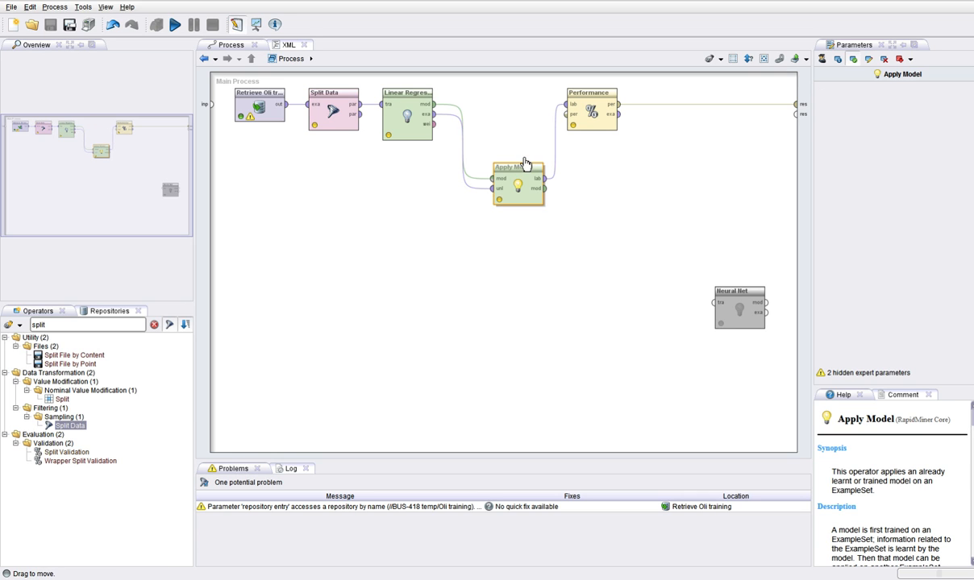
pyautogui.click(466, 188)
pyautogui.press('Delete')
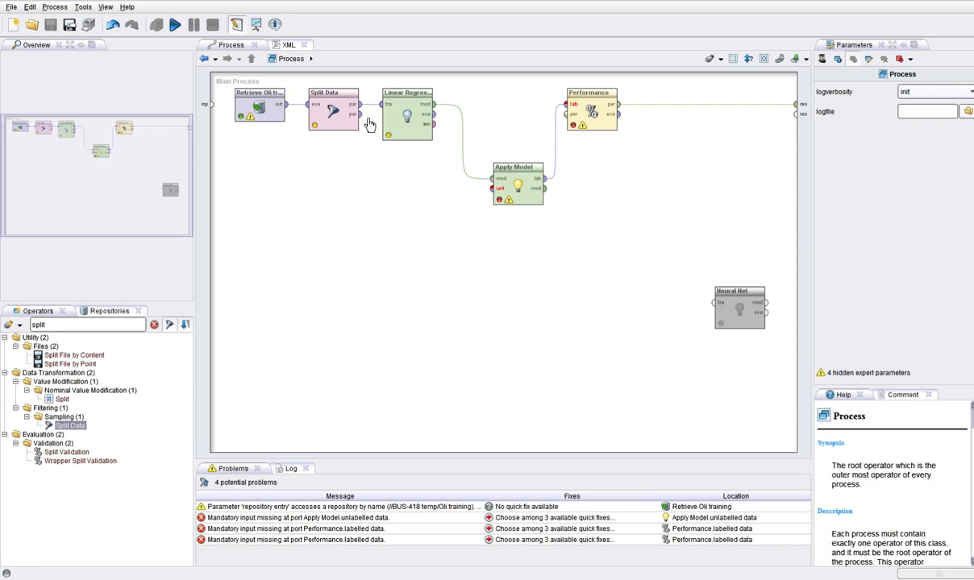
pyautogui.moveTo(342, 100); pyautogui.dragTo(494, 196)
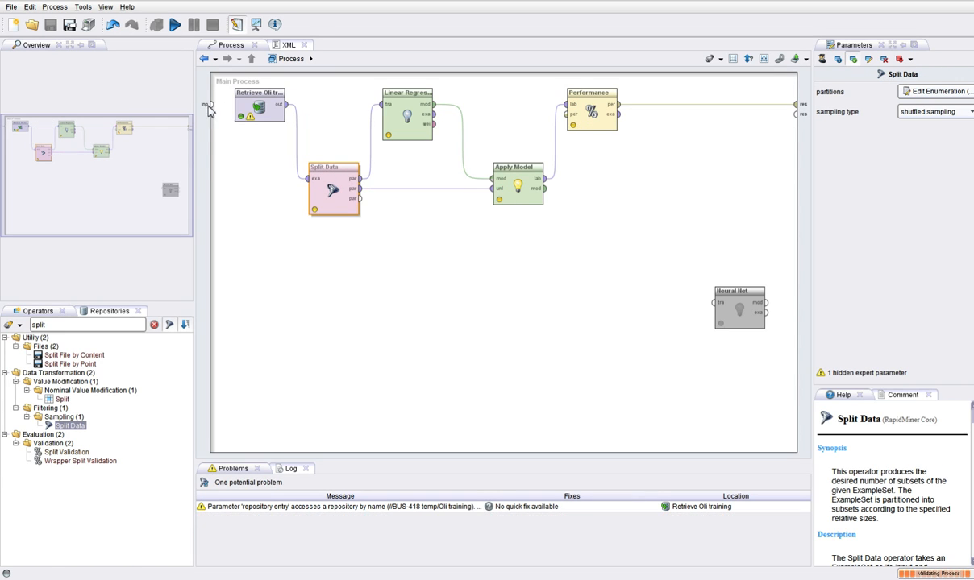
# - Align Retrieve with Split Data, shift Linear Regression closer to Apply Model, and run the process to view the squared correlation
pyautogui.click(259, 103)
pyautogui.moveTo(260, 104); pyautogui.dragTo(260, 179)
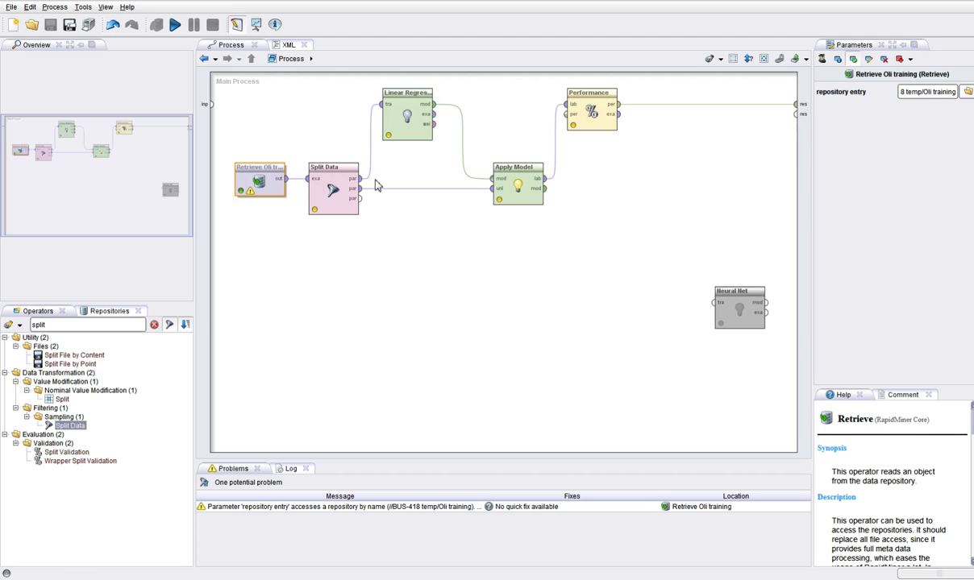
pyautogui.click(420, 105)
pyautogui.moveTo(421, 106); pyautogui.dragTo(457, 106)
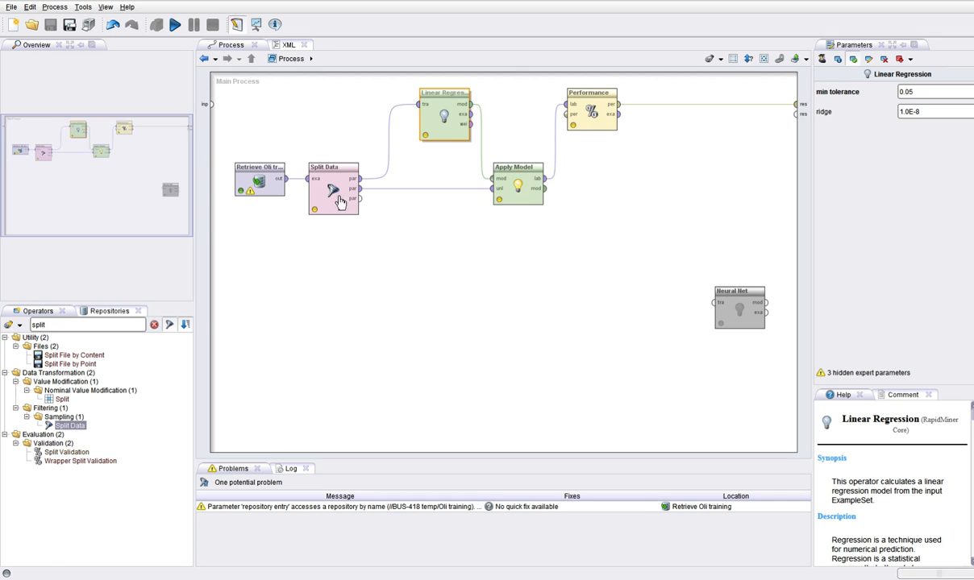
pyautogui.click(175, 25)
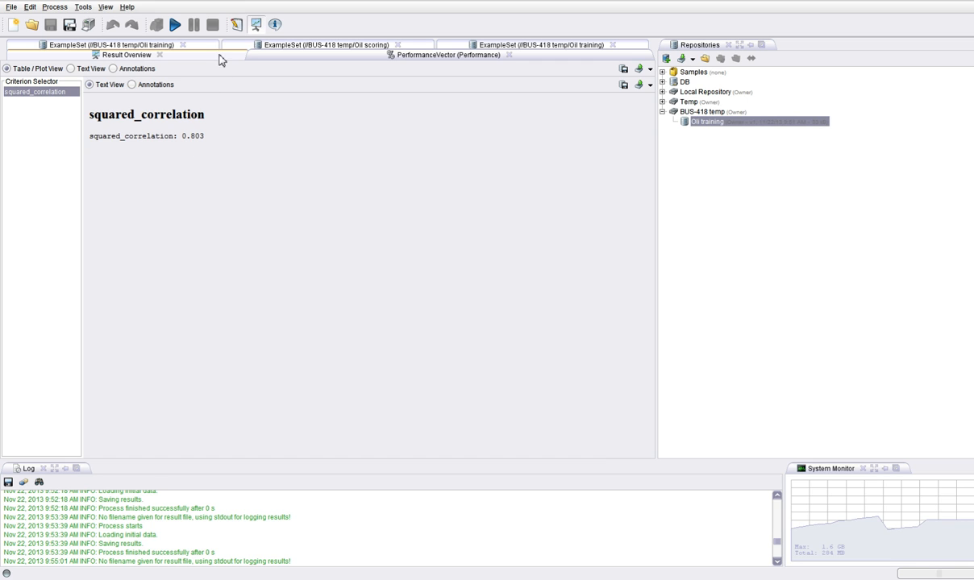
# - Return to the process design and rearrange the operators, with Linear Regression above Split Data and Performance level with a lowered Apply Model
pyautogui.click(236, 26)
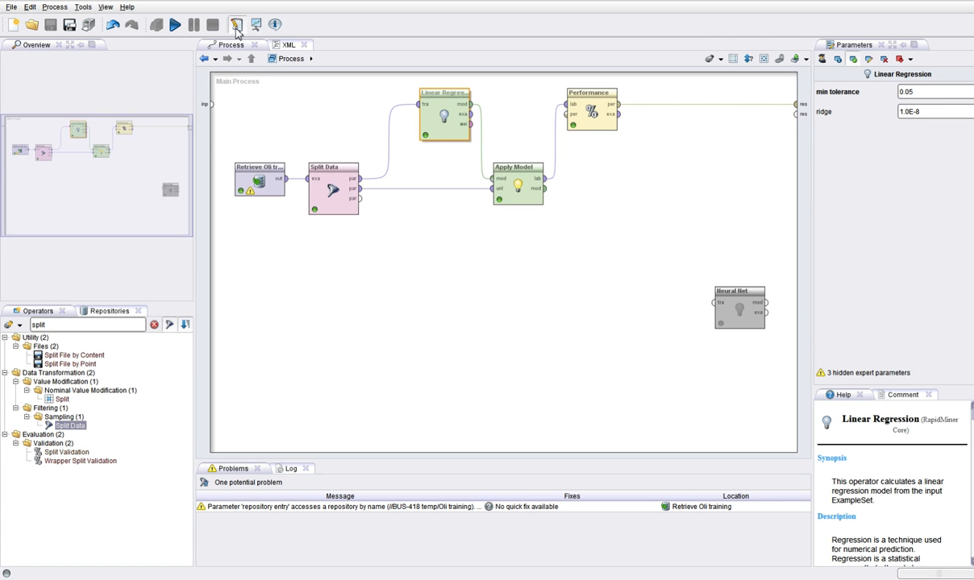
pyautogui.moveTo(579, 100); pyautogui.dragTo(616, 100)
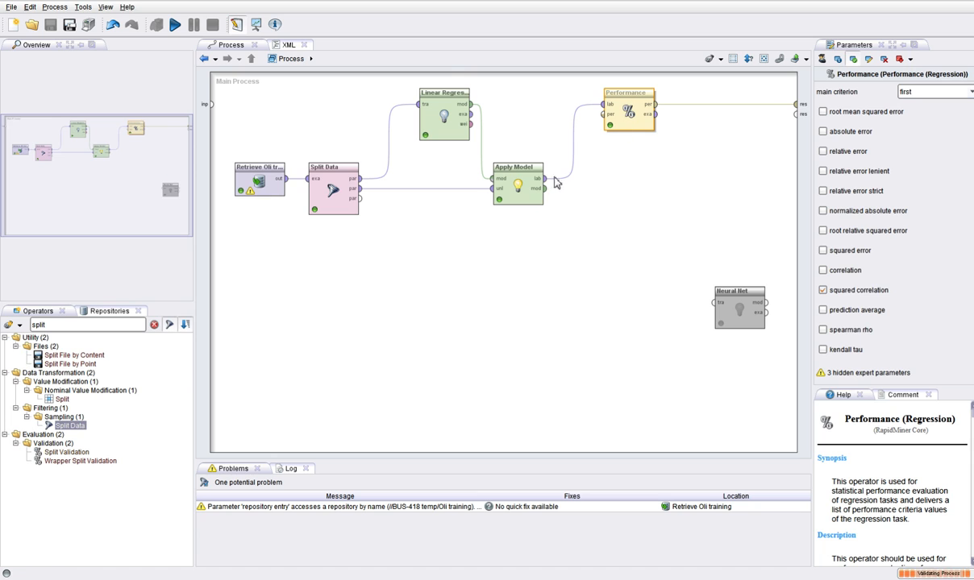
pyautogui.moveTo(523, 174); pyautogui.dragTo(546, 193)
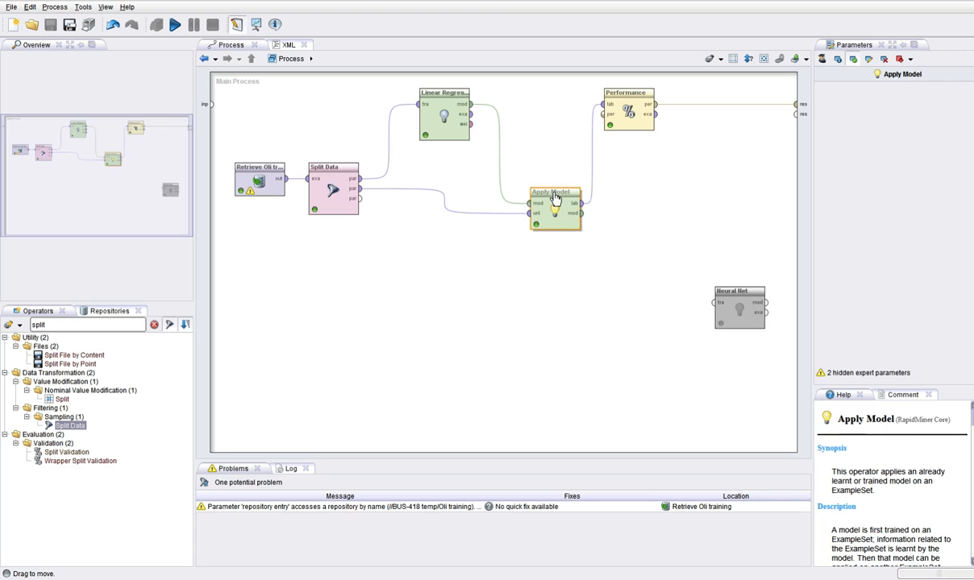
pyautogui.moveTo(445, 91); pyautogui.dragTo(409, 90)
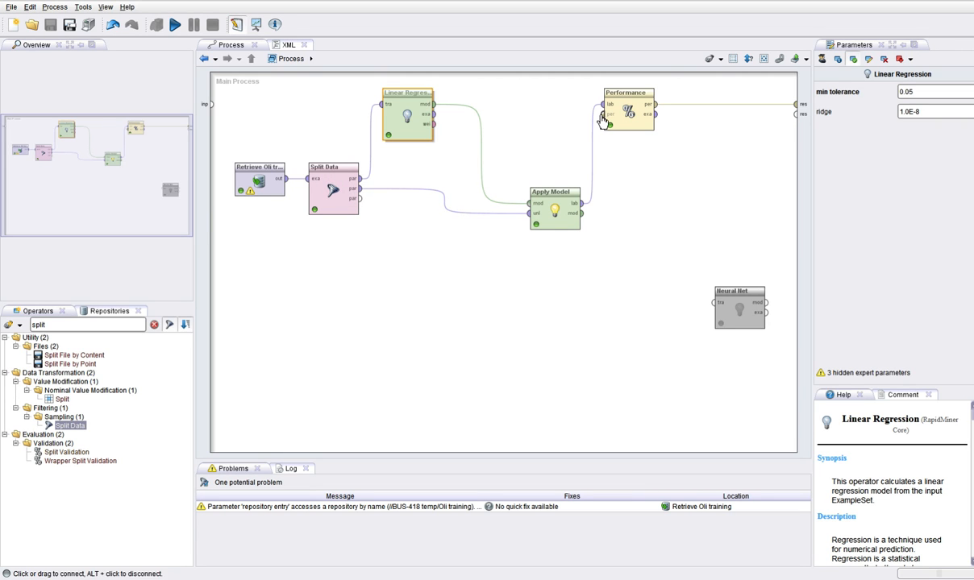
pyautogui.click(622, 101)
pyautogui.moveTo(634, 177); pyautogui.dragTo(636, 204)
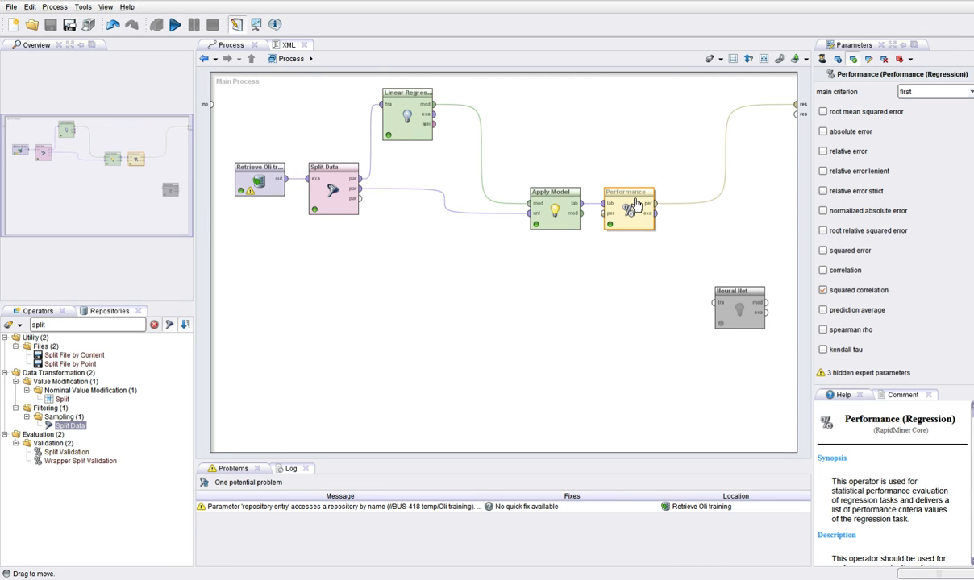
# - Search the operators for "apply" and place a second Apply Model above the existing one
pyautogui.doubleClick(83, 325)
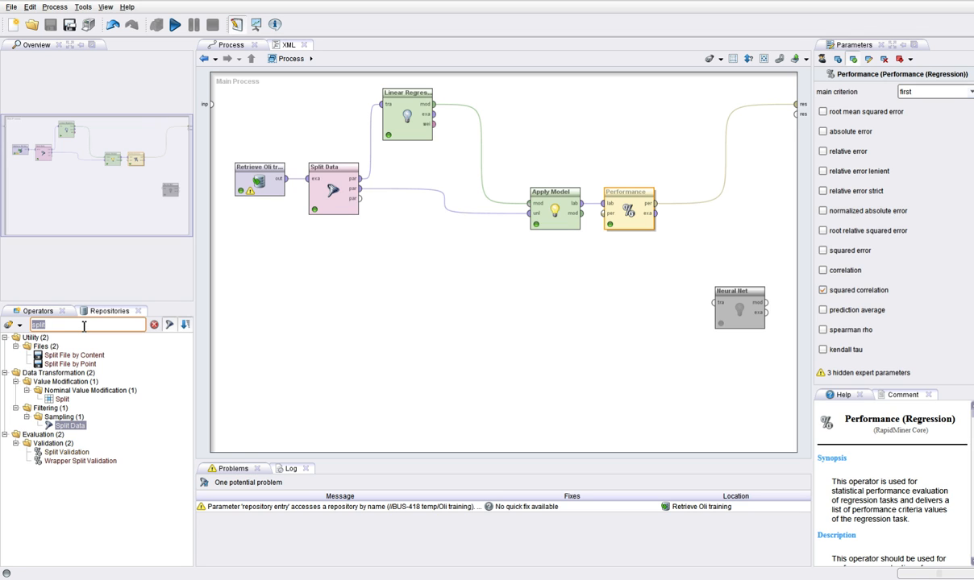
pyautogui.write('apply')
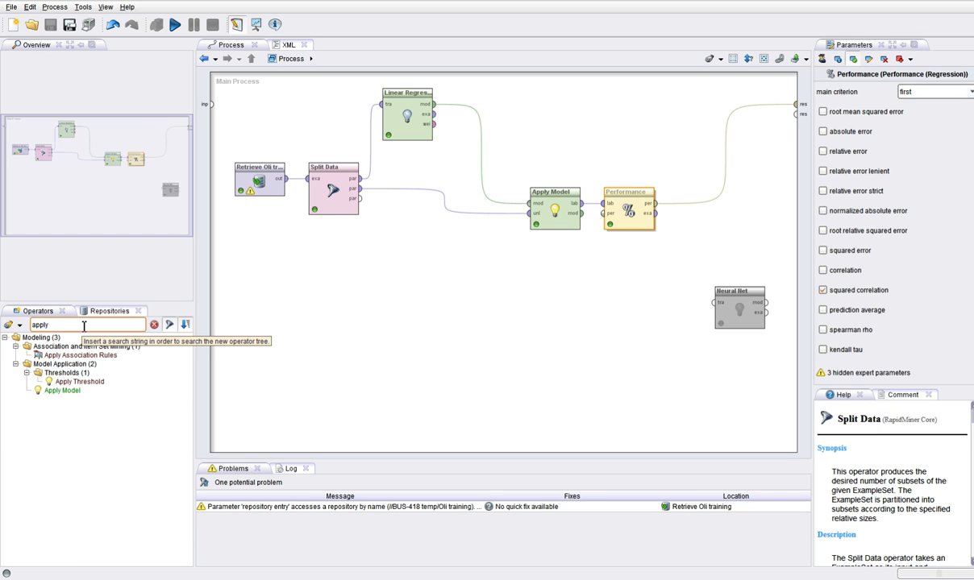
pyautogui.moveTo(54, 390); pyautogui.dragTo(543, 133)
pyautogui.click(407, 107)
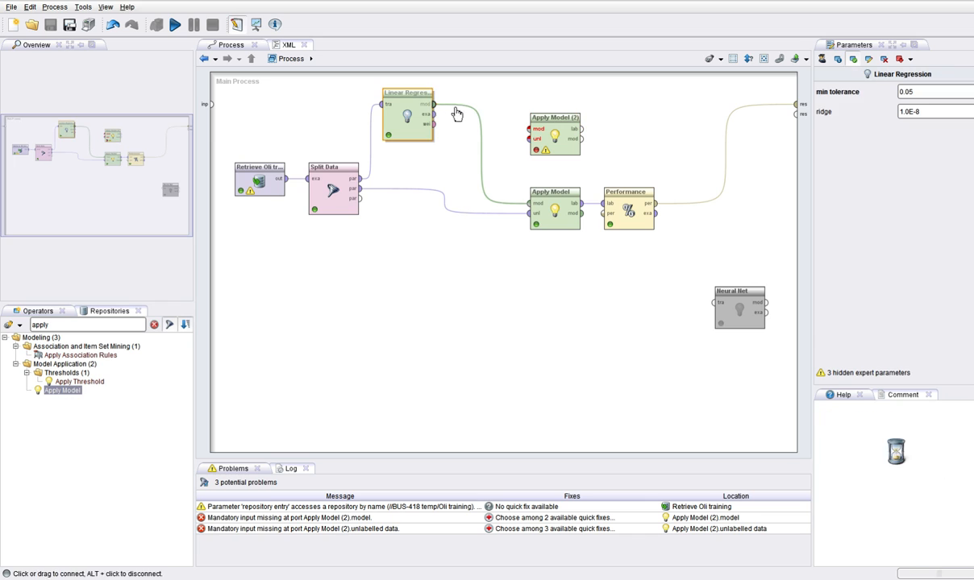
# - Feed Linear Regression's model to both Apply Model operators through a Multiply operator, and line up Multiply and the second Apply Model with Linear Regression
pyautogui.moveTo(434, 104); pyautogui.dragTo(530, 130)
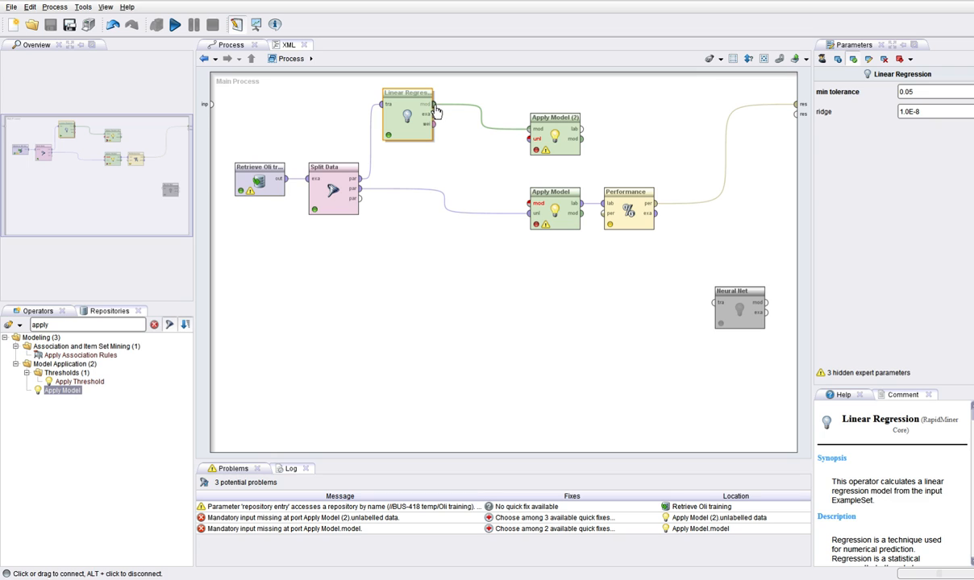
pyautogui.moveTo(434, 104); pyautogui.dragTo(532, 209)
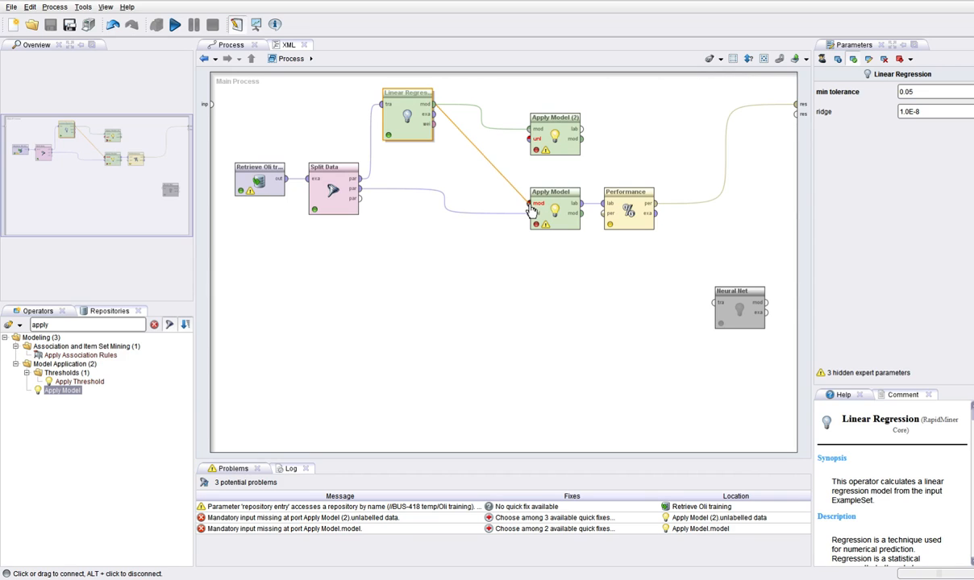
pyautogui.moveTo(530, 209); pyautogui.dragTo(531, 210)
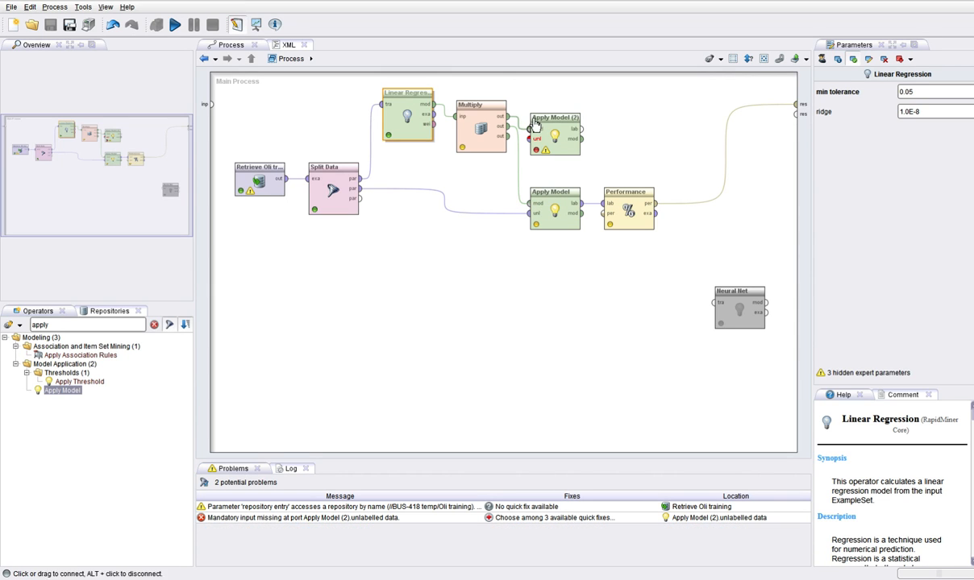
pyautogui.moveTo(536, 121); pyautogui.dragTo(487, 98)
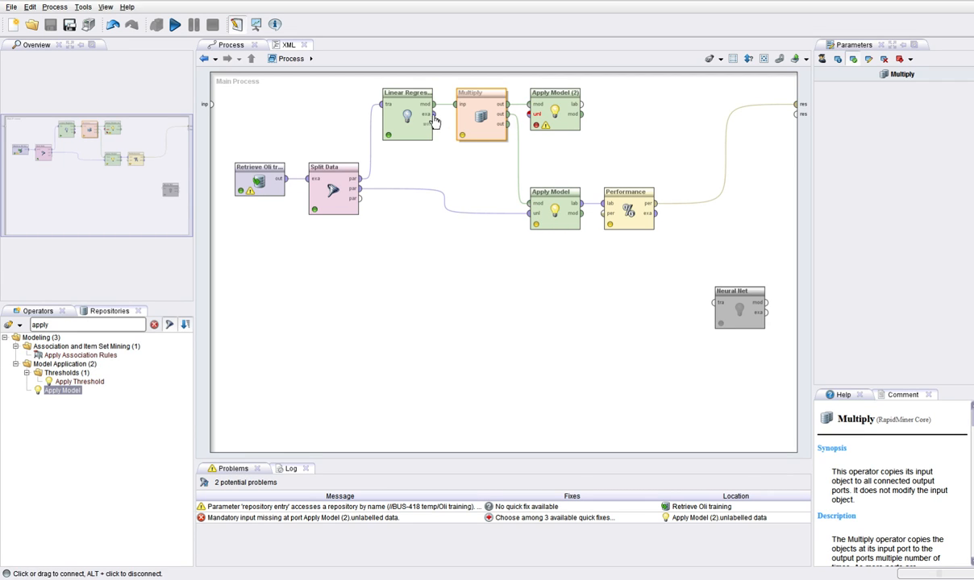
# - Connect Linear Regression's example output to the second Apply Model, place Multiply between the branches, and align Retrieve and Split Data with the lower Apply Model
pyautogui.moveTo(436, 121); pyautogui.dragTo(493, 166)
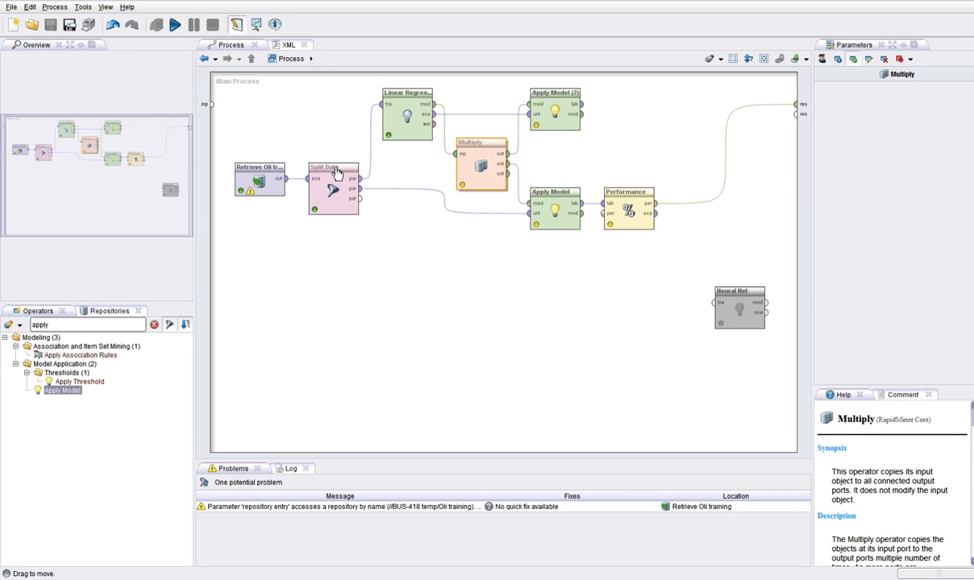
pyautogui.moveTo(318, 165); pyautogui.dragTo(272, 193)
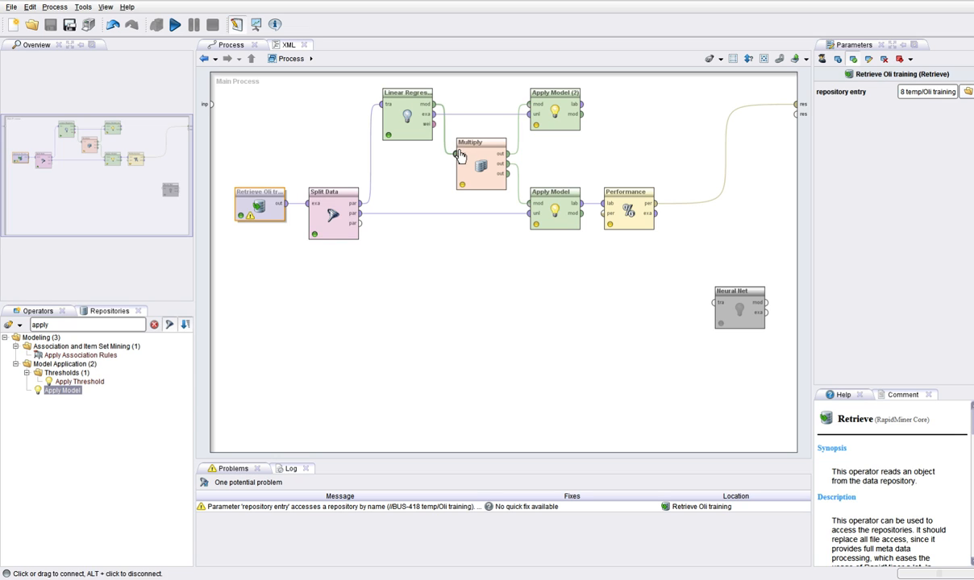
pyautogui.click(548, 95)
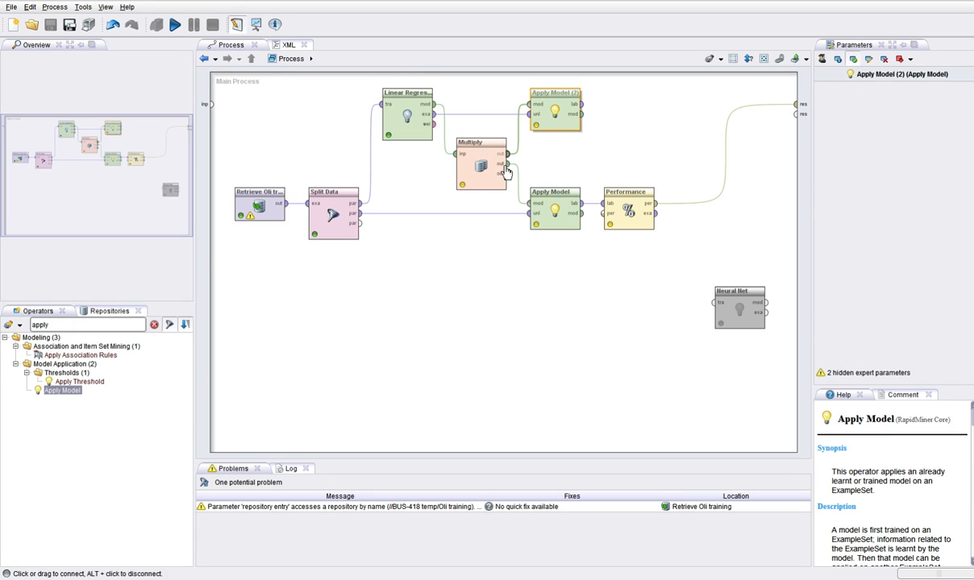
pyautogui.click(542, 198)
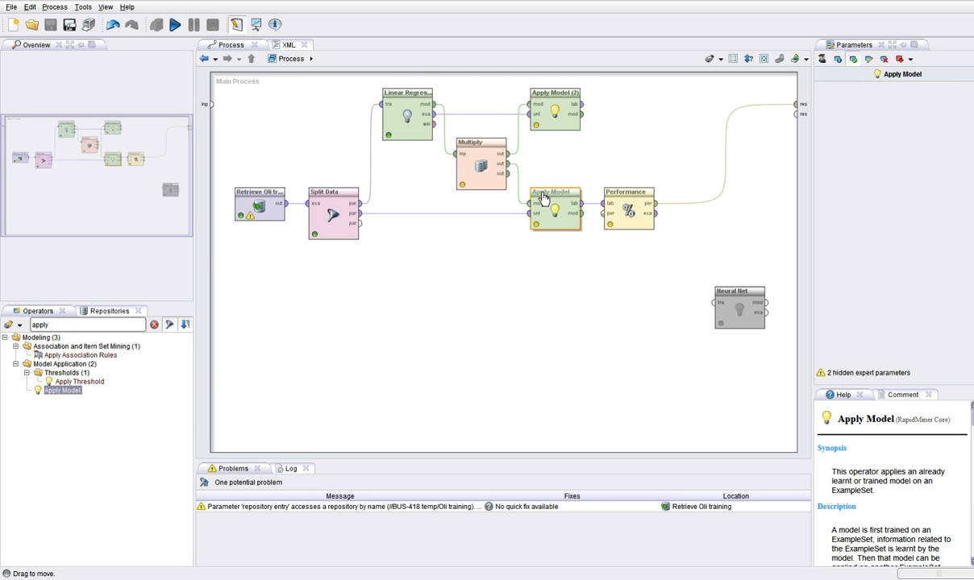
# - Search the operators for "perf", add Performance (Regression) after Apply Model (2), and connect both Performance operators to the process results
pyautogui.click(83, 325)
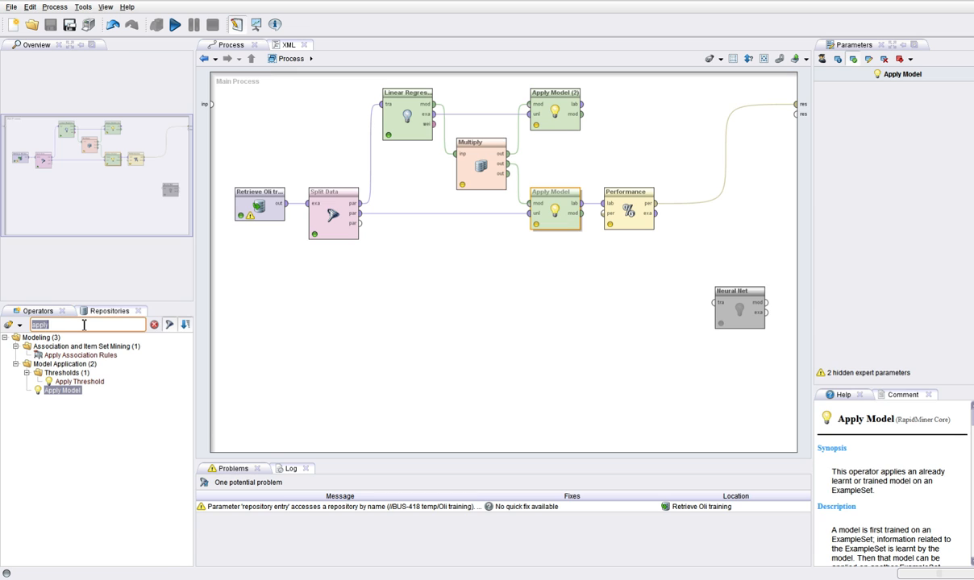
pyautogui.write('perf')
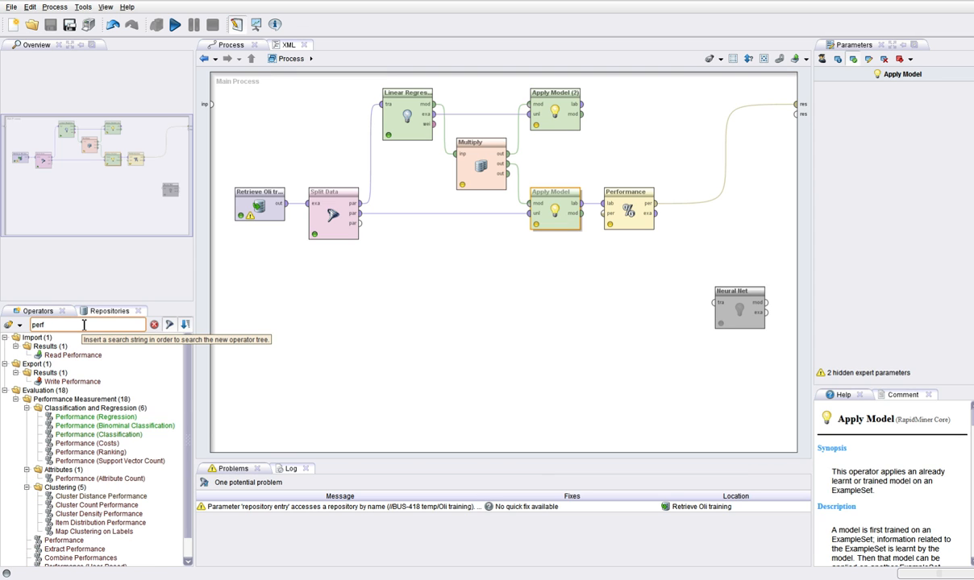
pyautogui.moveTo(95, 417); pyautogui.dragTo(591, 113)
pyautogui.moveTo(605, 95); pyautogui.dragTo(796, 108)
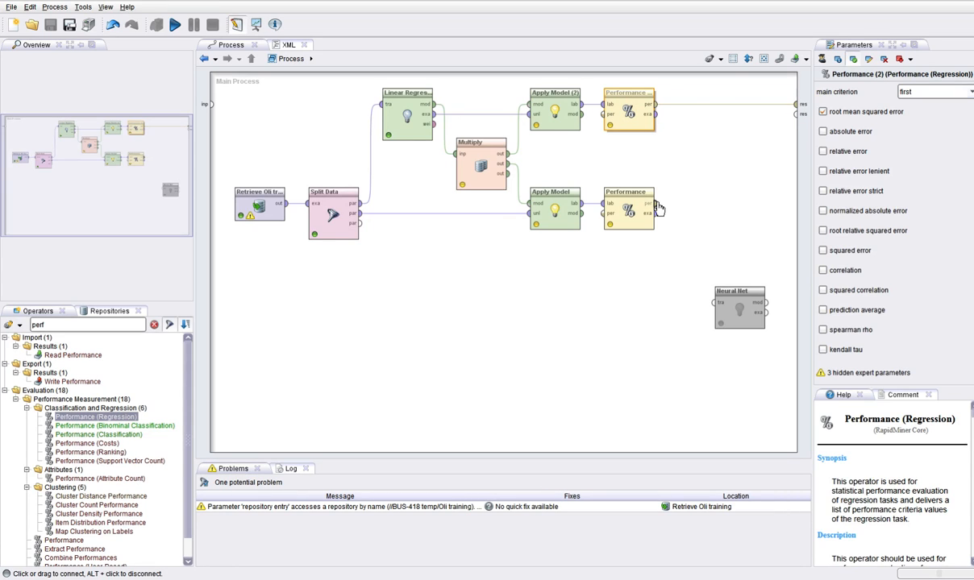
pyautogui.moveTo(650, 203); pyautogui.dragTo(796, 114)
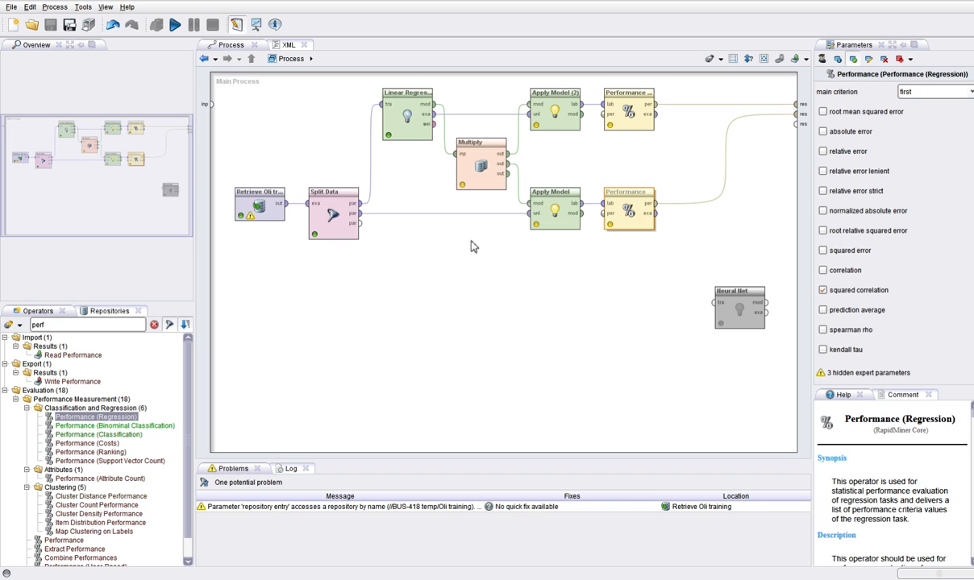
# - Review the operators along the training and validation branches, from Retrieve and Split Data to the Performance and Apply Model operators
pyautogui.click(278, 201)
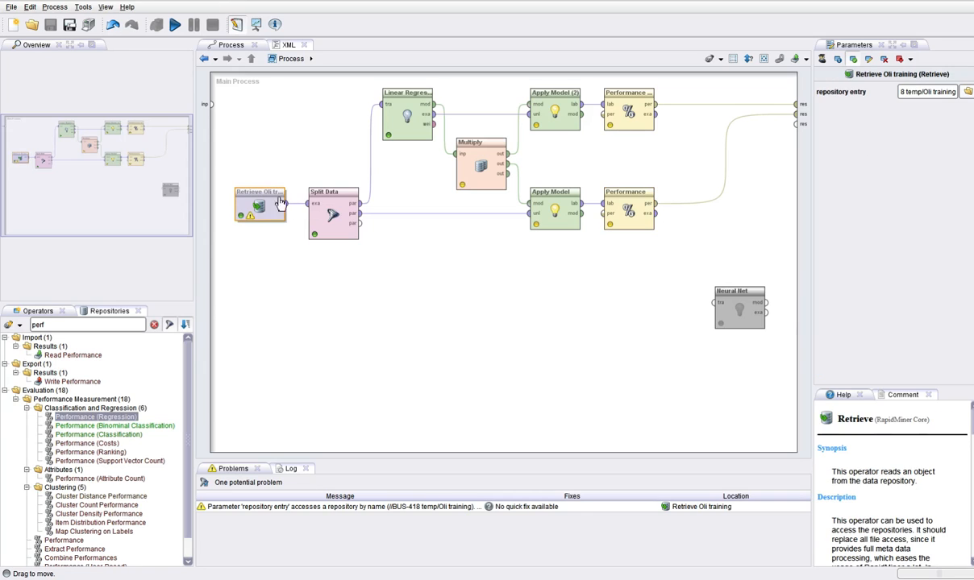
pyautogui.click(337, 202)
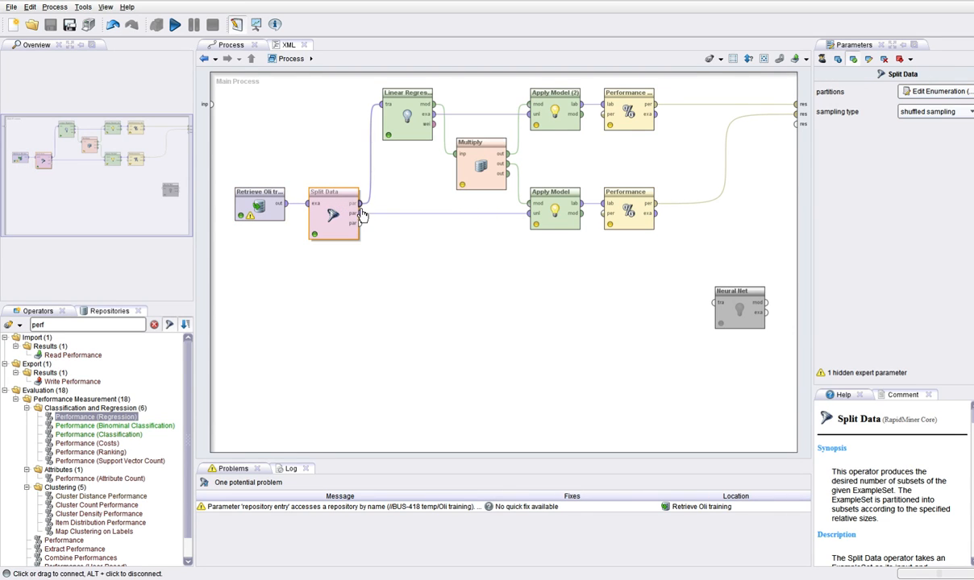
pyautogui.click(407, 100)
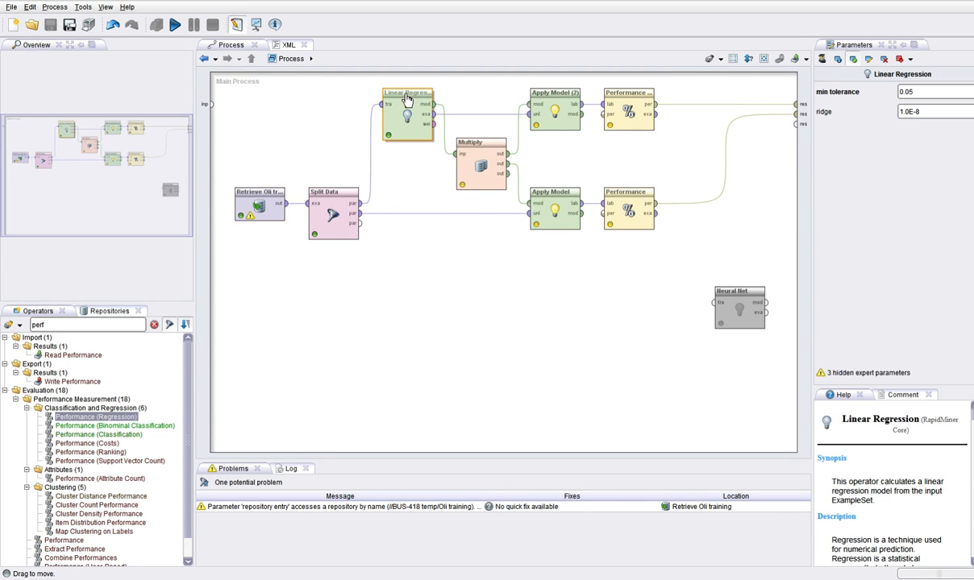
pyautogui.click(545, 95)
pyautogui.click(627, 96)
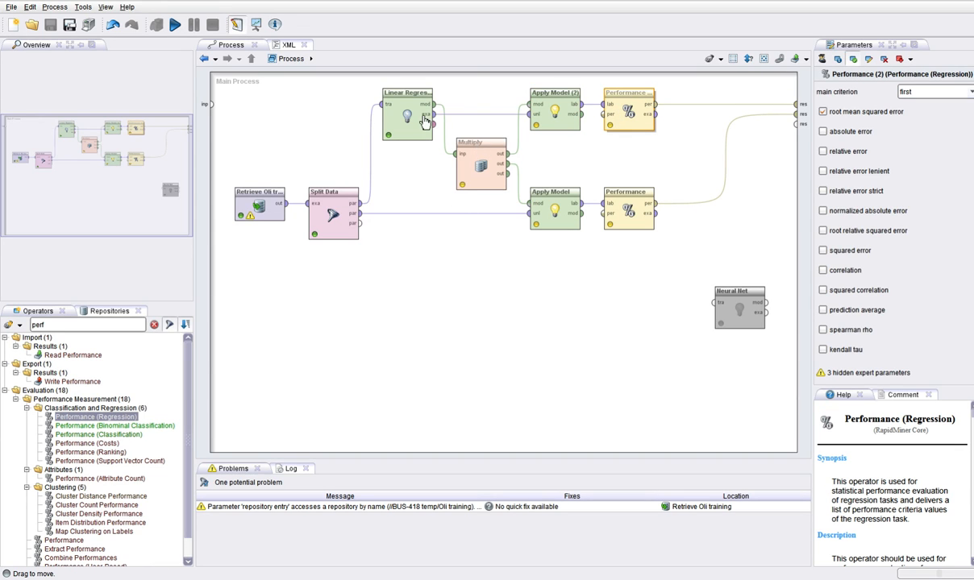
pyautogui.click(470, 146)
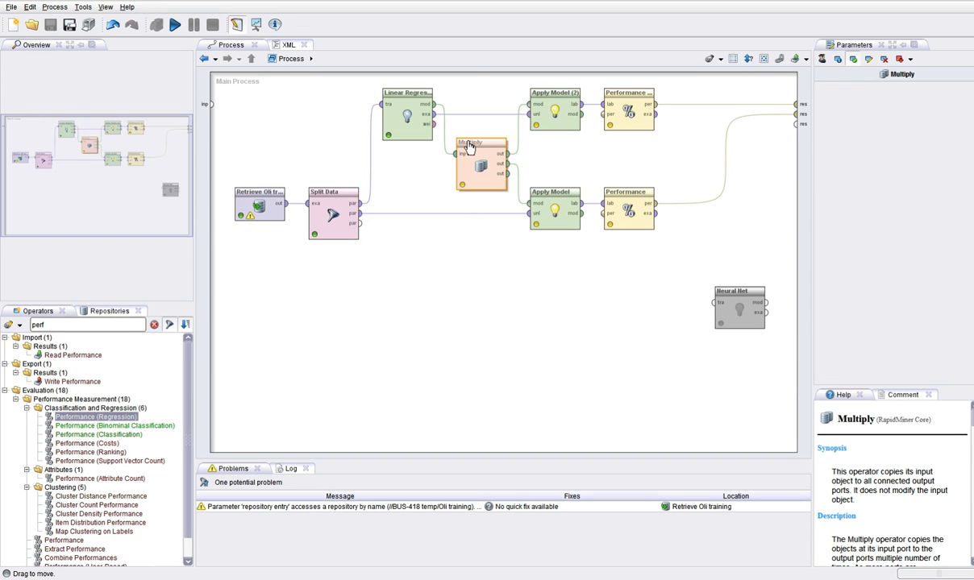
pyautogui.click(551, 198)
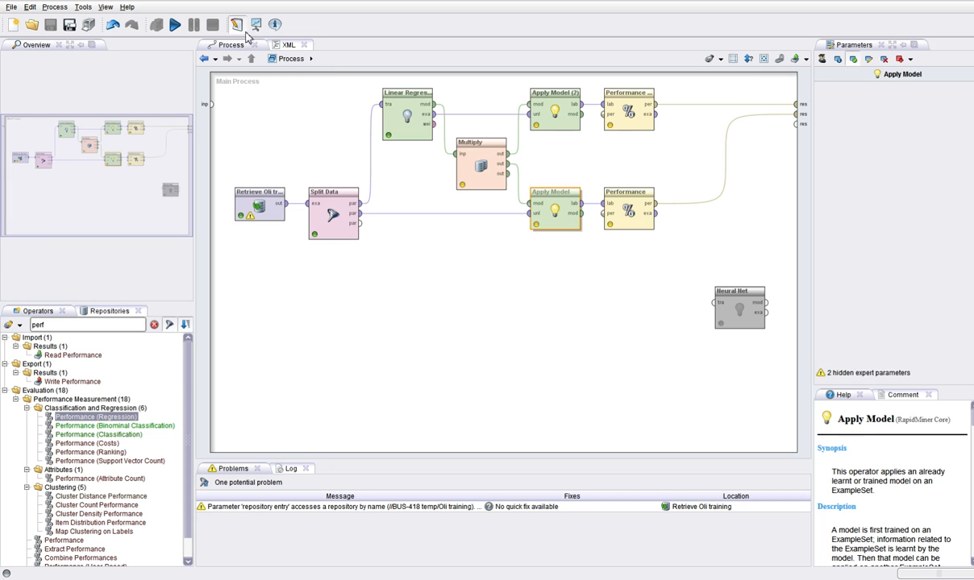
# - Run the process, compare the results of both Performance operators, and return to the process design
pyautogui.click(174, 27)
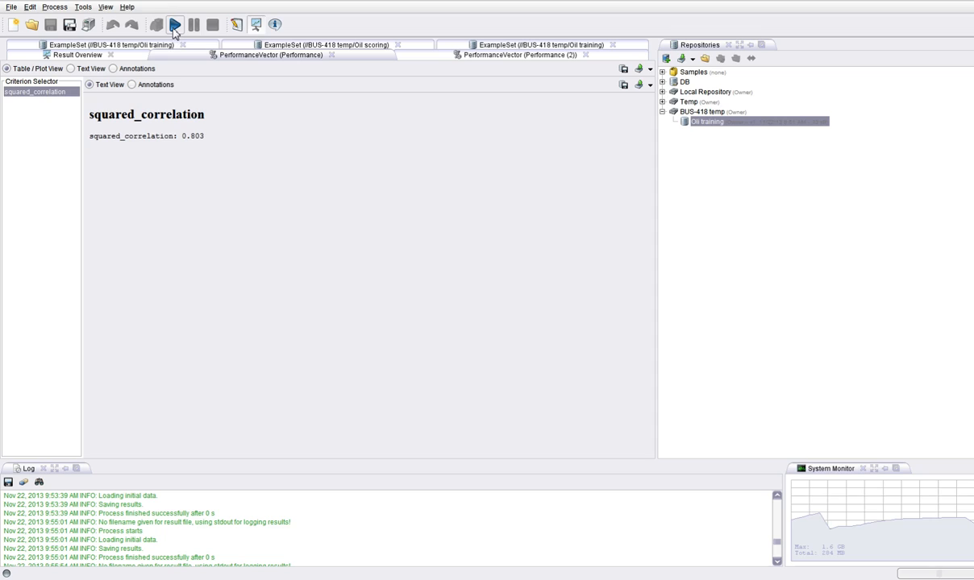
pyautogui.click(437, 61)
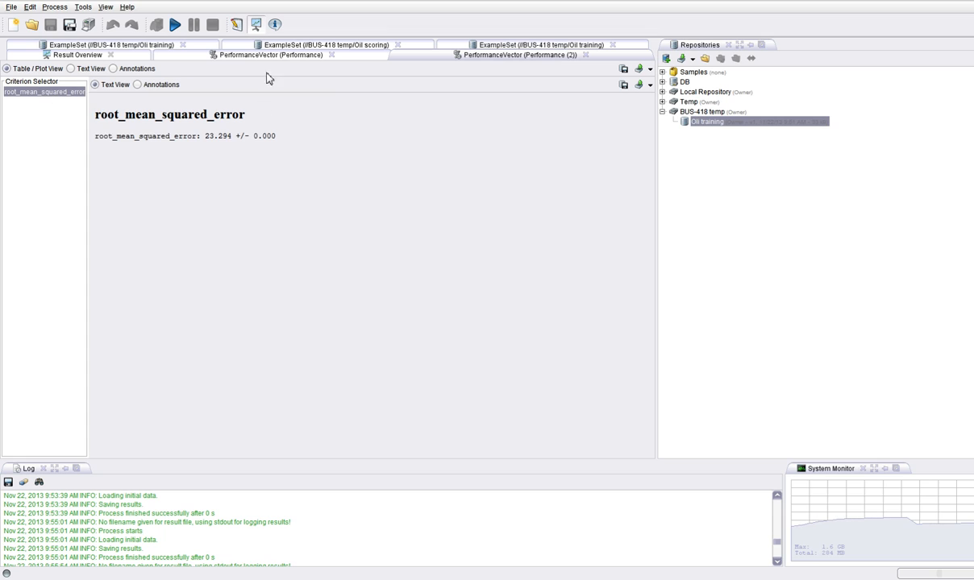
pyautogui.click(322, 57)
pyautogui.click(236, 24)
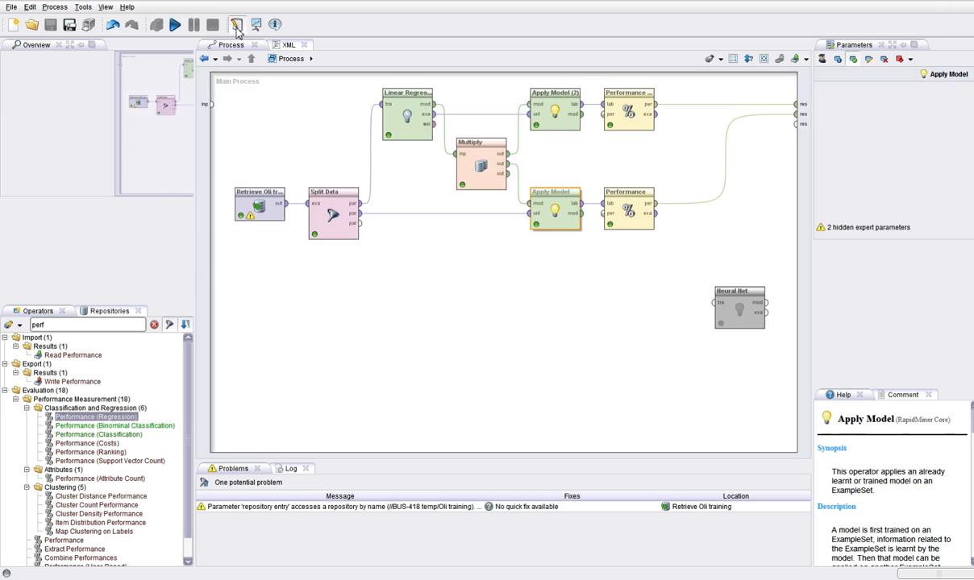
# - Set the Performance operator after Apply Model (2) to report squared correlation instead of root mean squared error
pyautogui.click(627, 108)
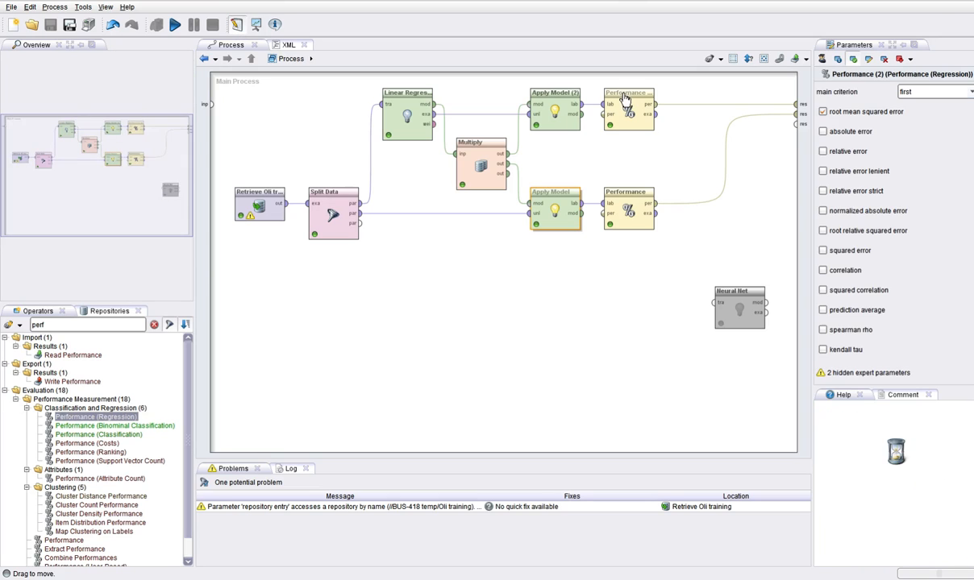
pyautogui.click(822, 112)
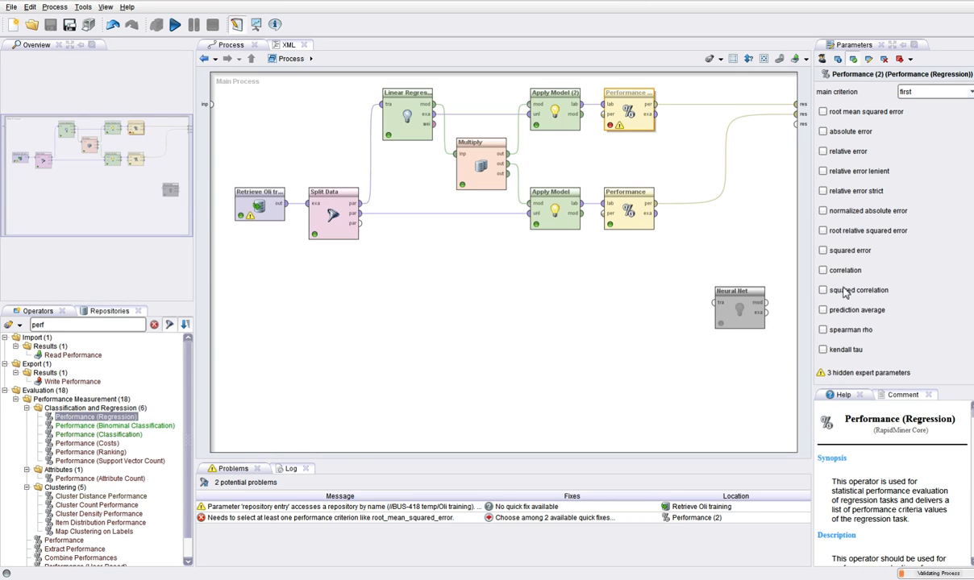
pyautogui.click(822, 291)
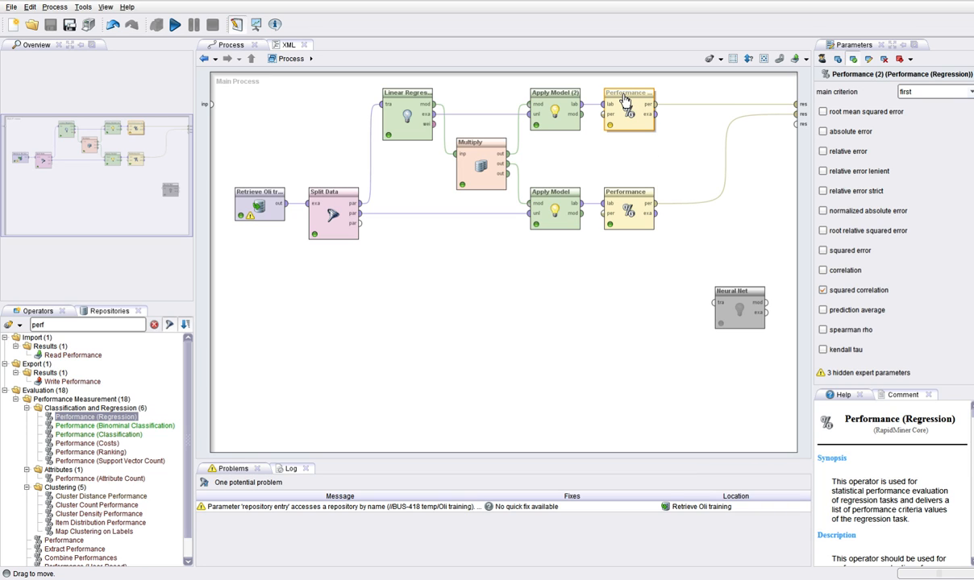
# - Rename the upper Performance operator as "Perf. training" and the lower one as "Perf. scoring"
pyautogui.doubleClick(624, 96)
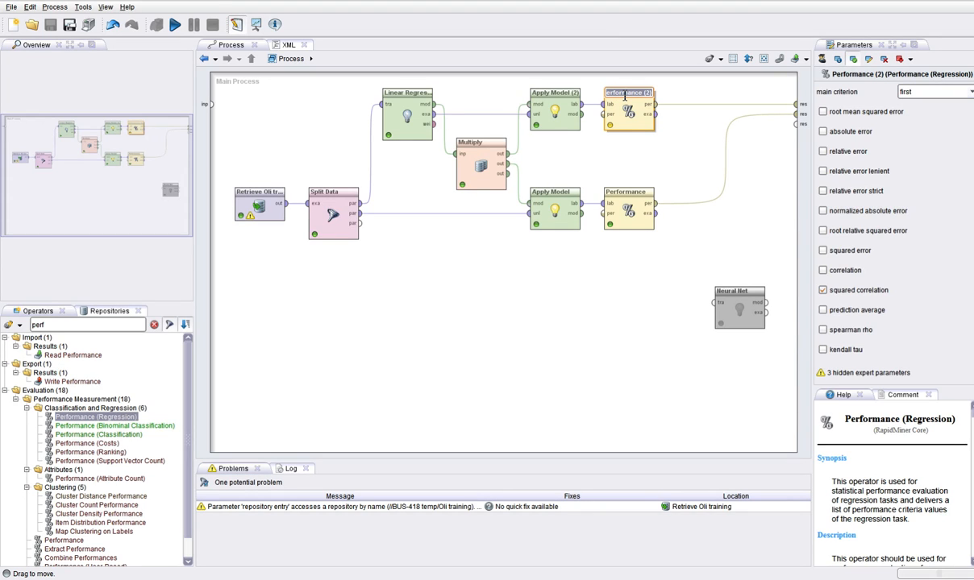
pyautogui.write('Perf. training')
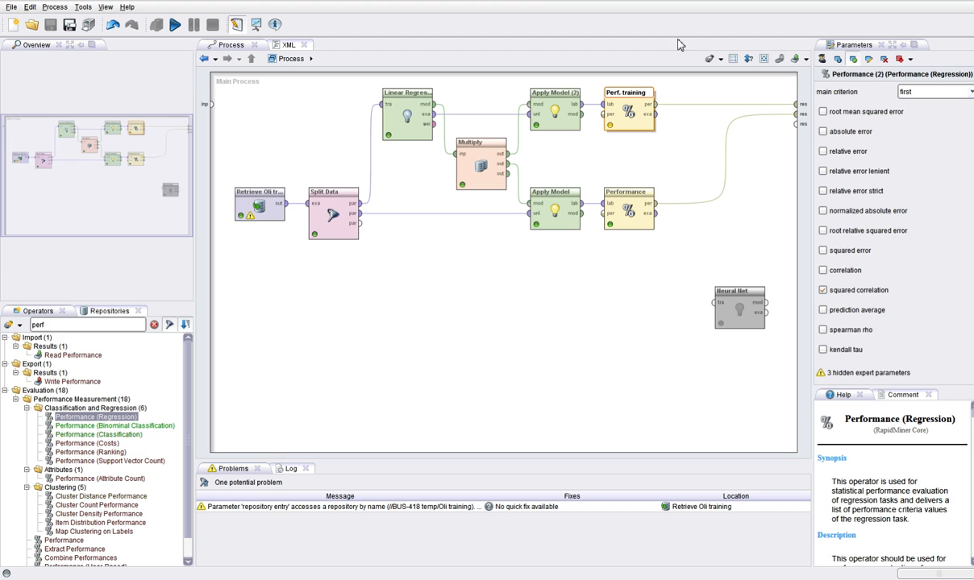
pyautogui.click(633, 197)
pyautogui.doubleClick(633, 192)
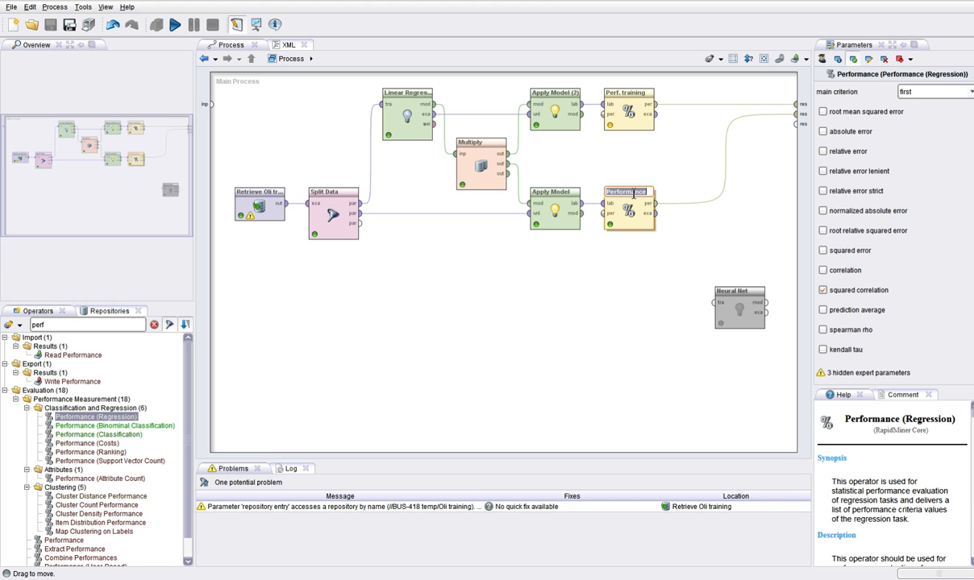
pyautogui.write('P')
pyautogui.click(632, 304)
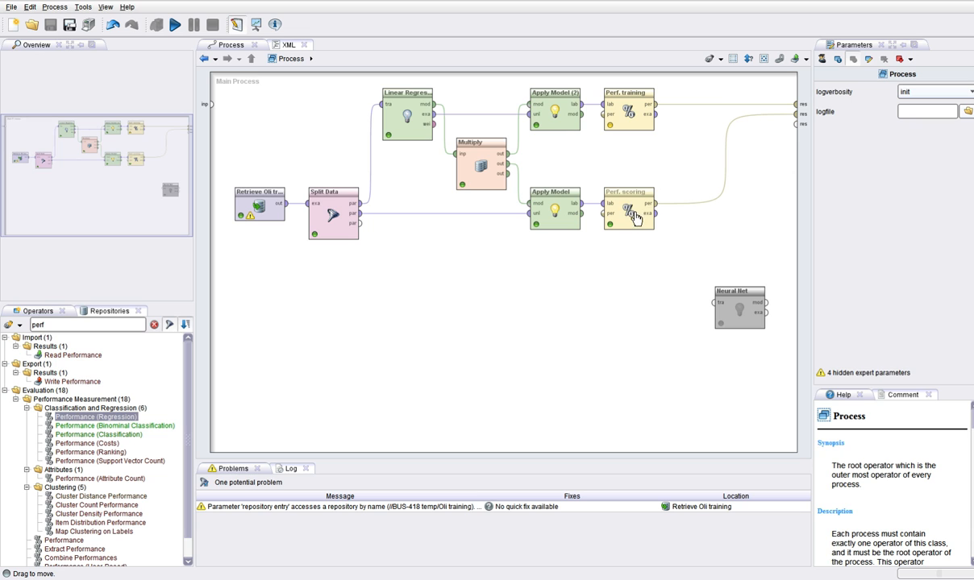
# - Run the process, compare the squared correlation of Perf. scoring and Perf. training, and return to the process design
pyautogui.click(174, 28)
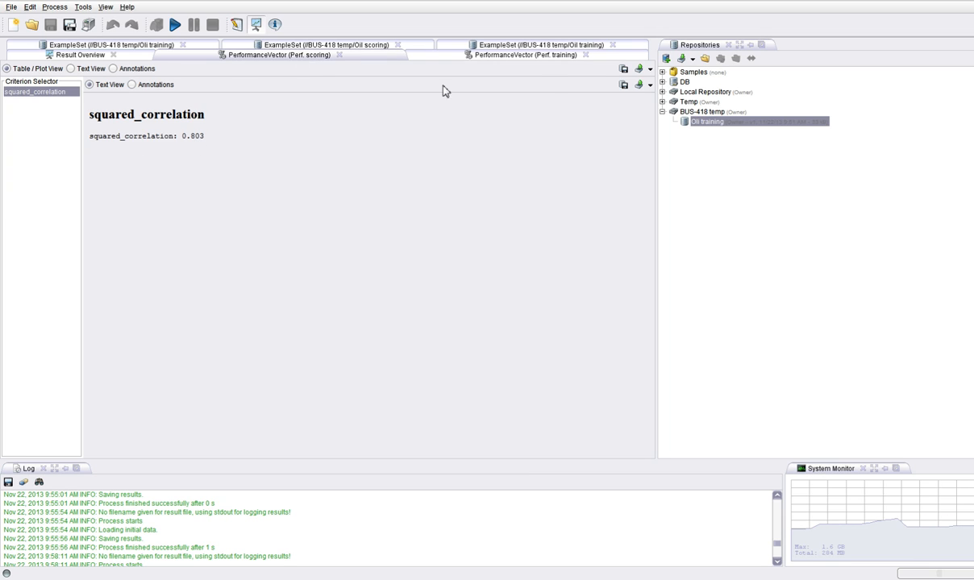
pyautogui.click(535, 58)
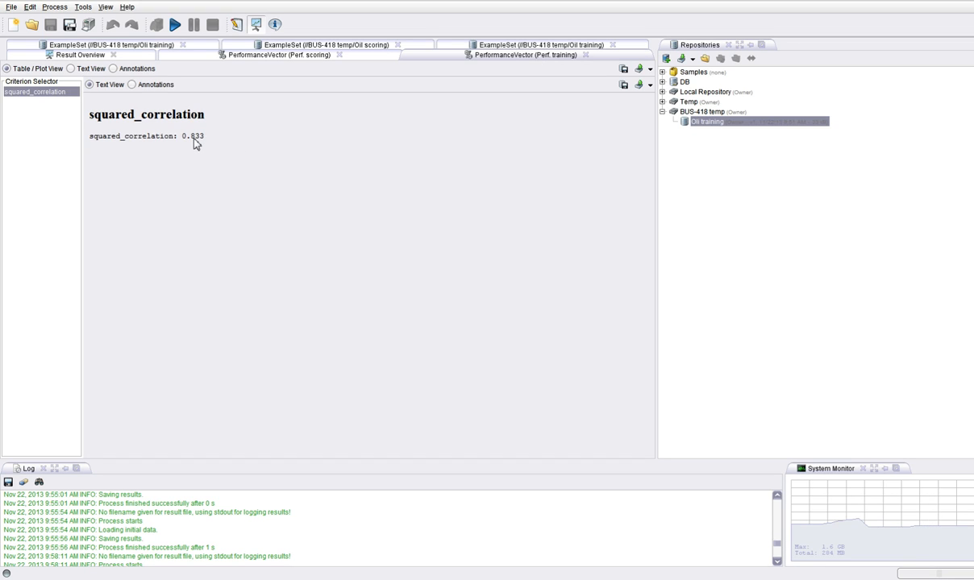
pyautogui.click(237, 25)
# - Delete the Multiply operator and connect Linear Regression's model output directly to Apply Model (2)
pyautogui.click(471, 148)
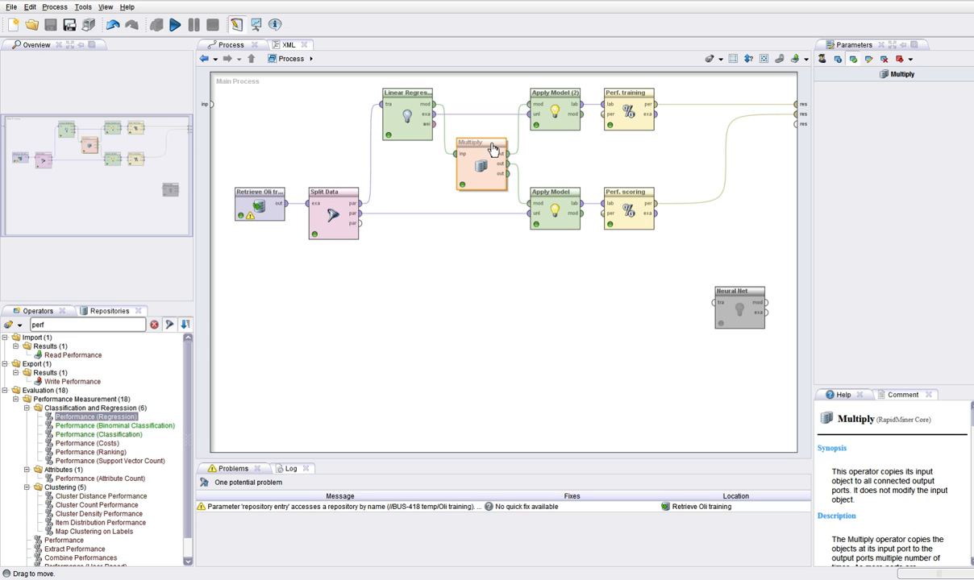
pyautogui.press('Delete')
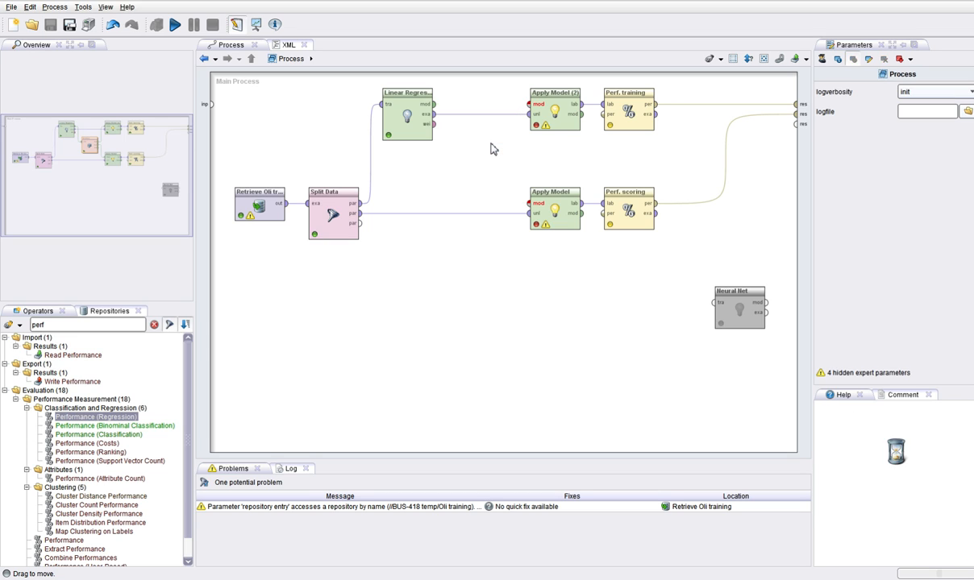
pyautogui.moveTo(433, 105); pyautogui.dragTo(529, 105)
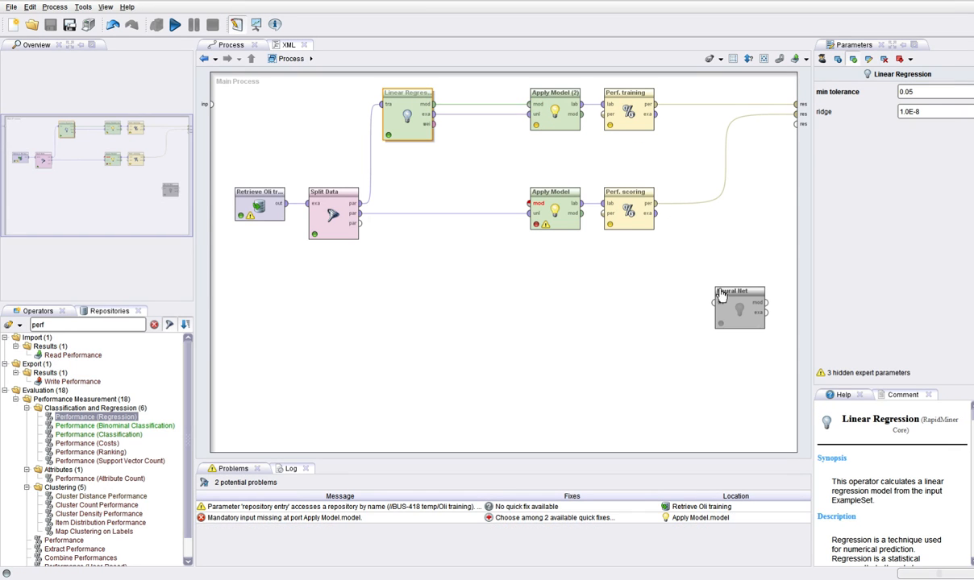
# - Enable Neural Net between Split Data and Apply Model, feeding it the second partition and connecting its model and example outputs to Apply Model
pyautogui.moveTo(734, 297); pyautogui.dragTo(418, 219)
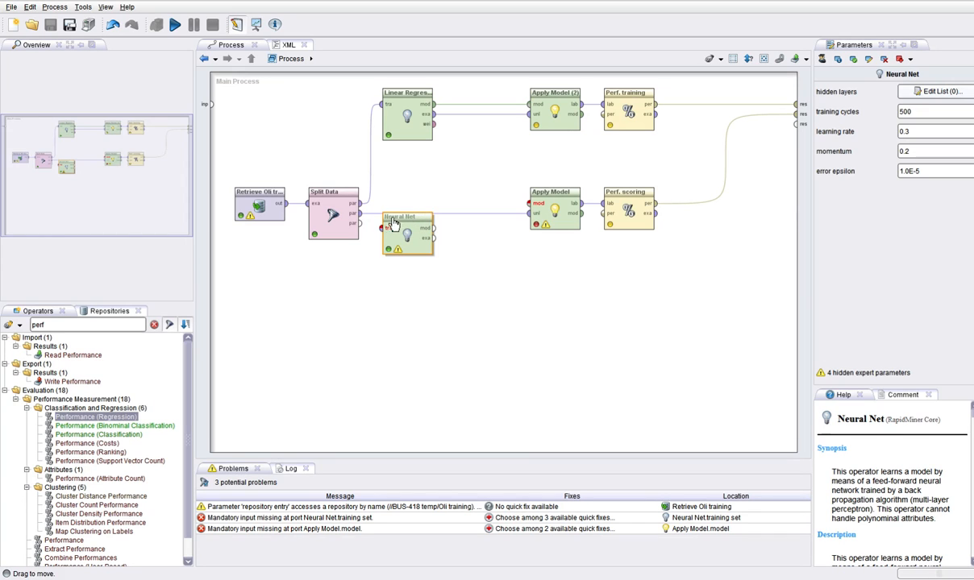
pyautogui.moveTo(398, 223); pyautogui.dragTo(530, 203)
pyautogui.moveTo(470, 216); pyautogui.dragTo(531, 214)
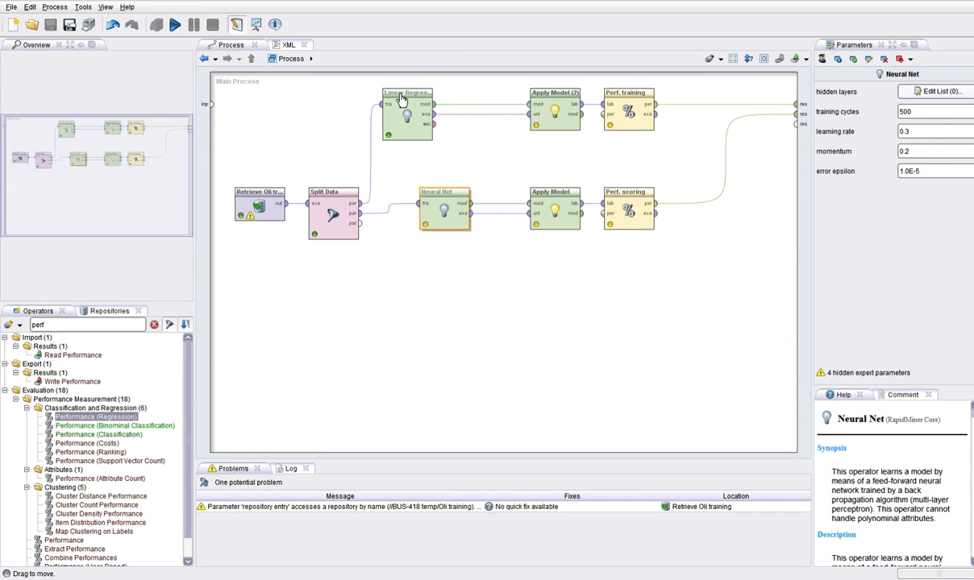
# - Align Linear Regression above Neural Net and raise Split Data and Retrieve to sit level between the two branches
pyautogui.moveTo(395, 94); pyautogui.dragTo(431, 94)
pyautogui.moveTo(351, 195); pyautogui.dragTo(351, 171)
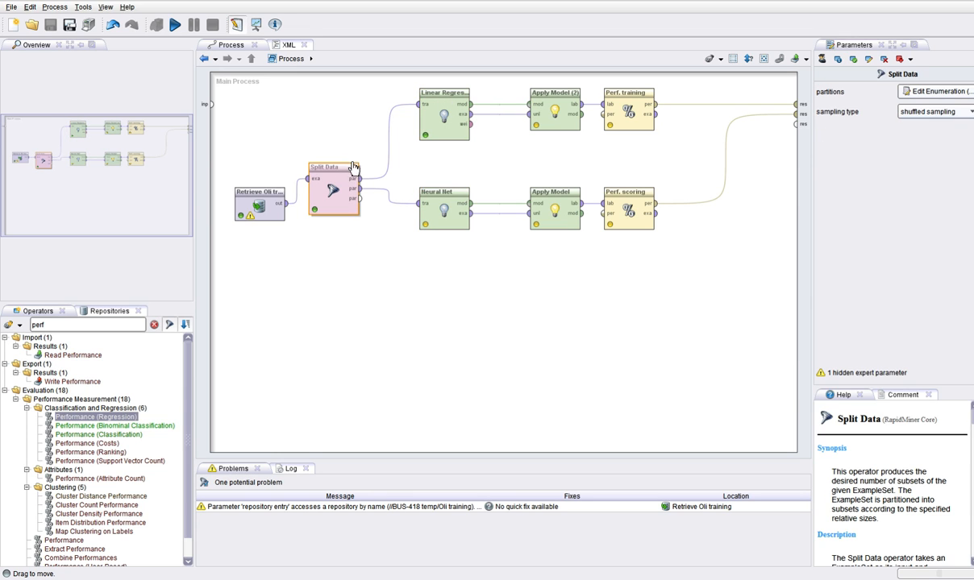
pyautogui.moveTo(278, 202); pyautogui.dragTo(278, 177)
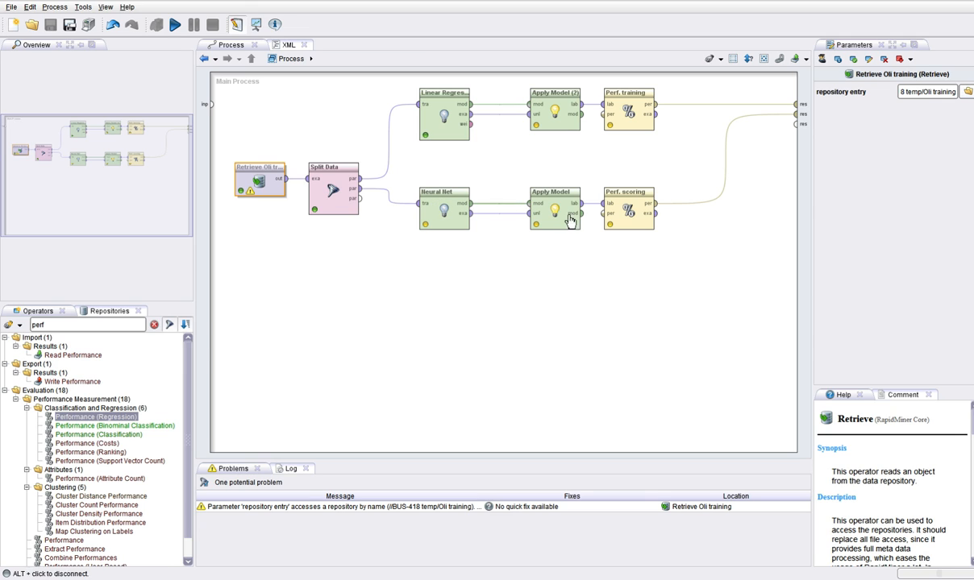
# - Rename the Perf. training operator to Perf. linear and the Perf. scoring operator to Perf. neuralring
pyautogui.click(627, 95)
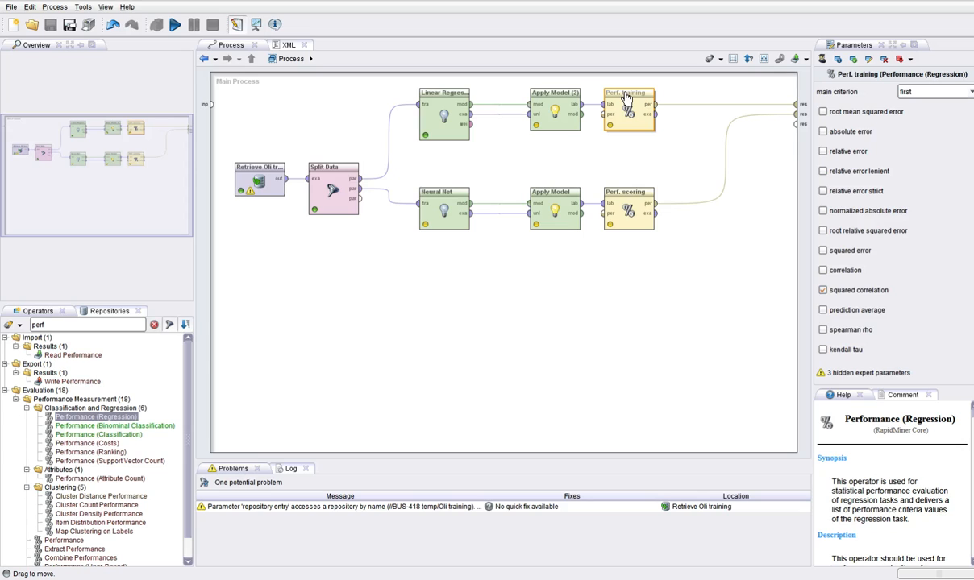
pyautogui.doubleClick(626, 94)
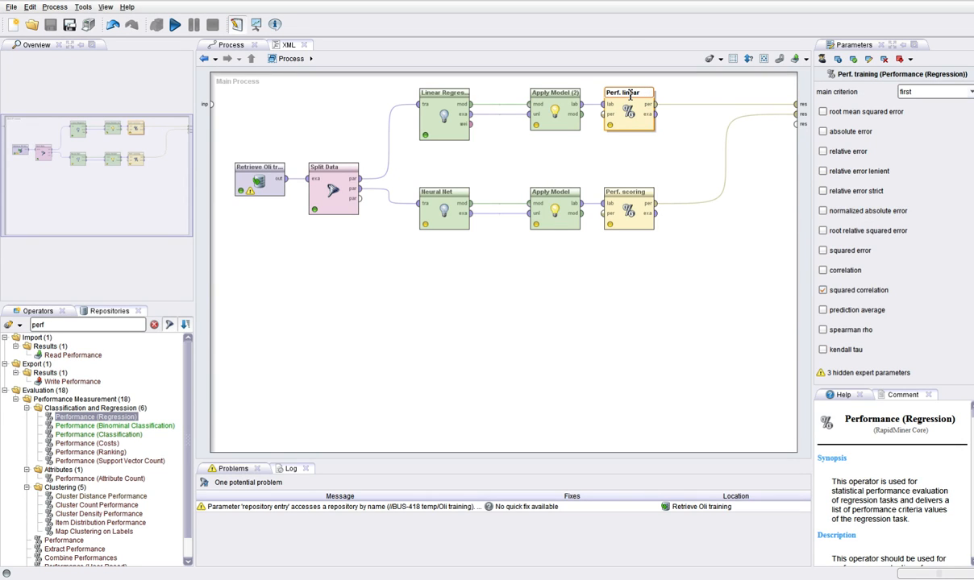
pyautogui.click(631, 193)
pyautogui.doubleClick(633, 192)
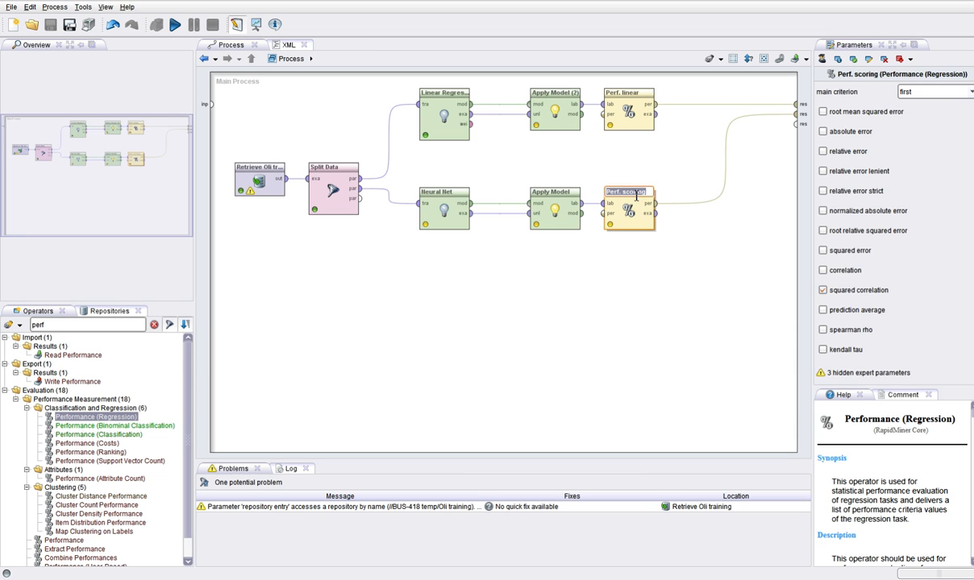
pyautogui.moveTo(622, 194); pyautogui.dragTo(636, 195)
pyautogui.write('neural')
pyautogui.press('Return')
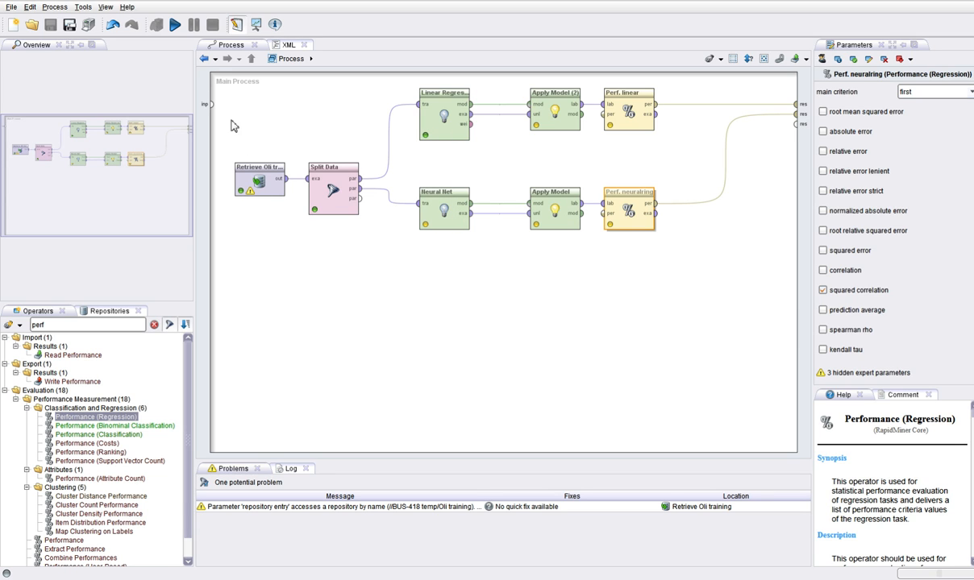
# - Run the process, compare the squared correlation of Perf. neuralring and Perf. linear, and return to the process design
pyautogui.click(175, 25)
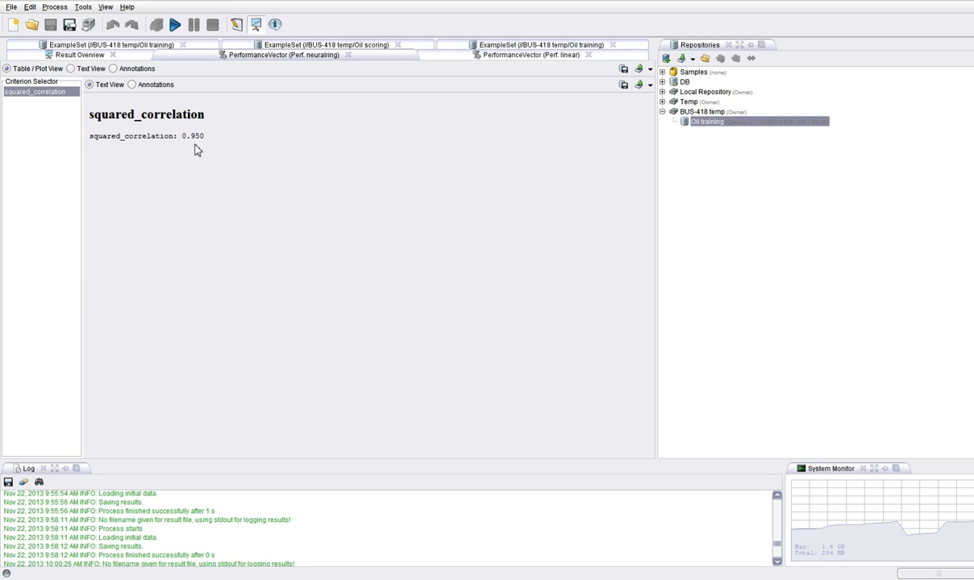
pyautogui.click(500, 57)
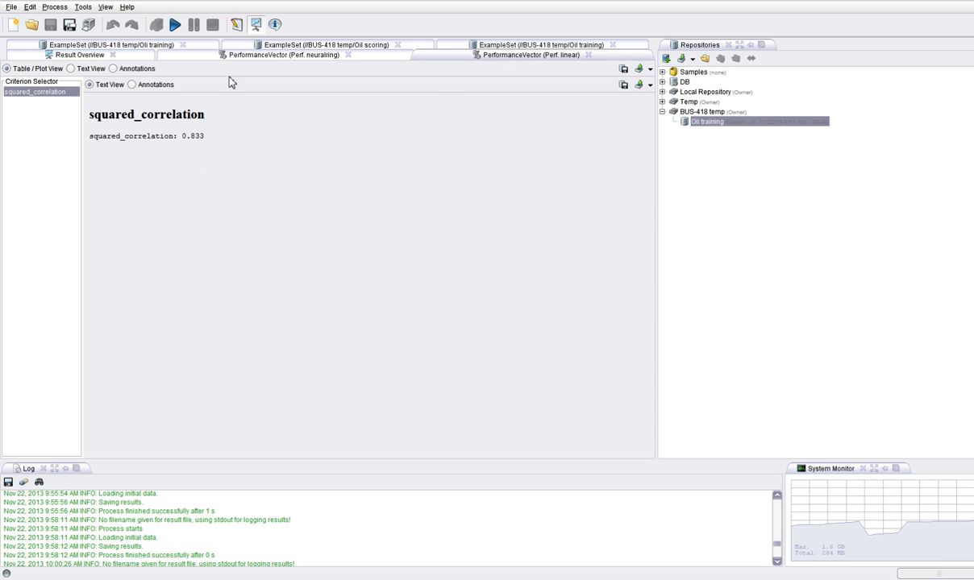
pyautogui.click(236, 25)
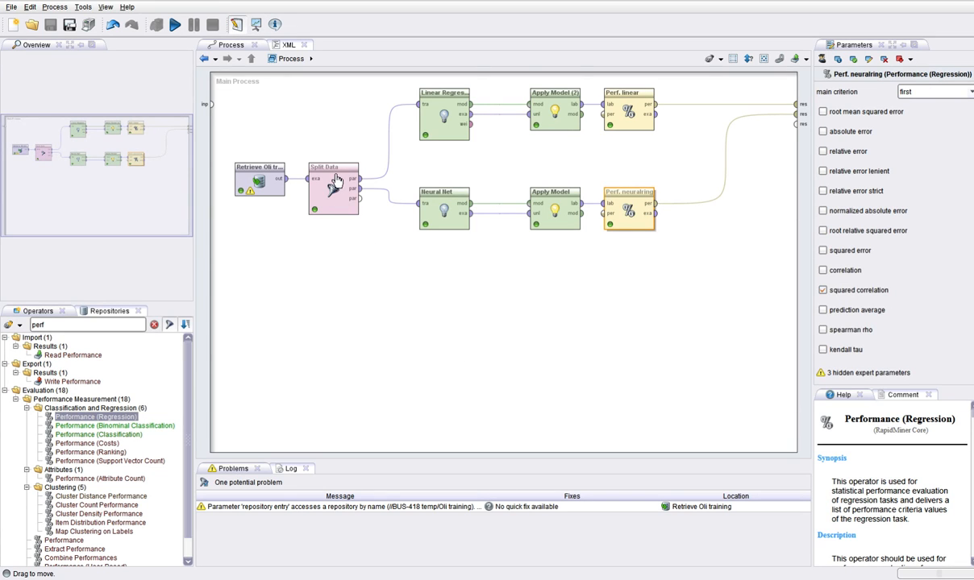
# - Delete the Neural Net branch with its Apply Model and Perf. neuralring operators, along with Split Data
pyautogui.moveTo(351, 312); pyautogui.dragTo(706, 174)
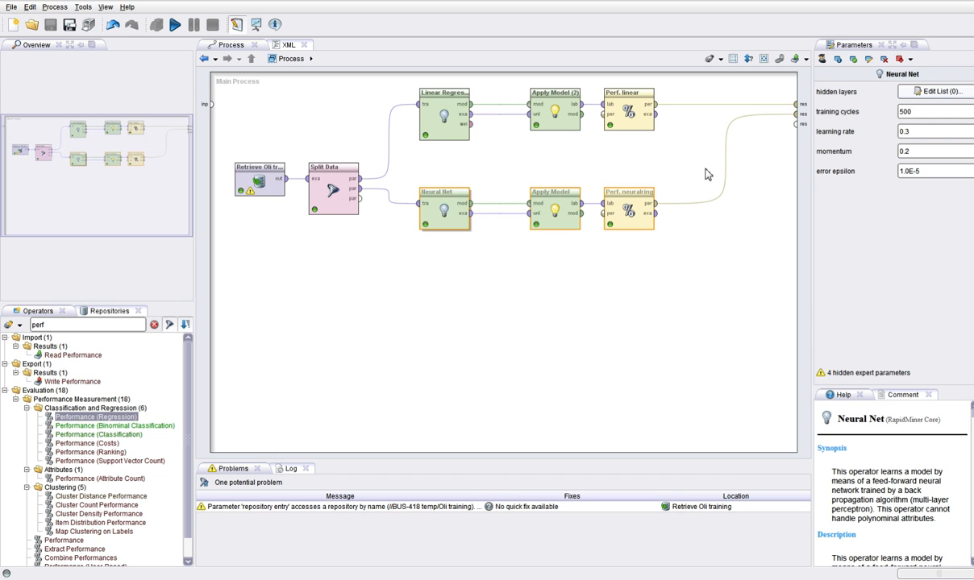
pyautogui.press('Delete')
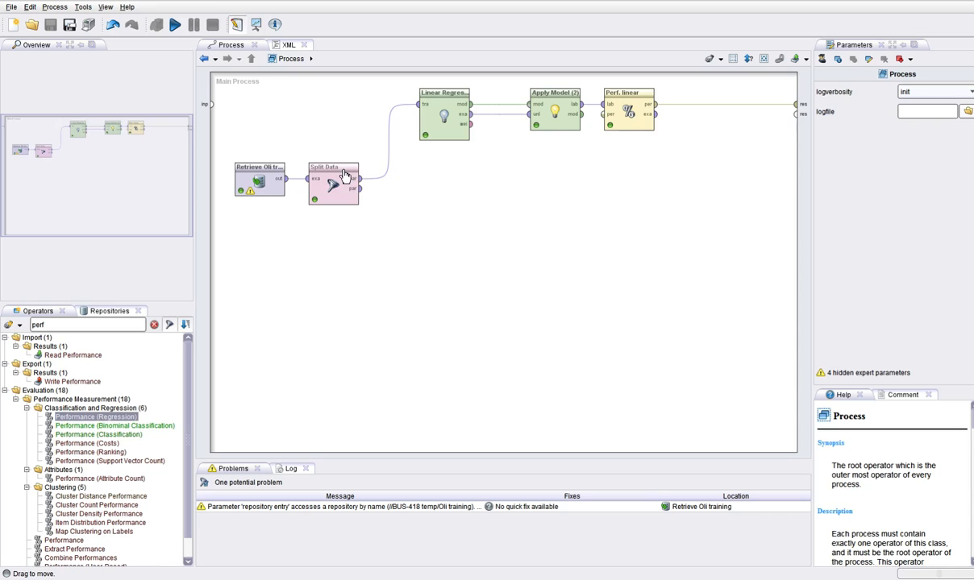
pyautogui.click(343, 173)
pyautogui.press('Delete')
# - Connect Retrieve Oli training directly to Linear Regression's training input and line up the remaining operators closer together in one row
pyautogui.click(258, 169)
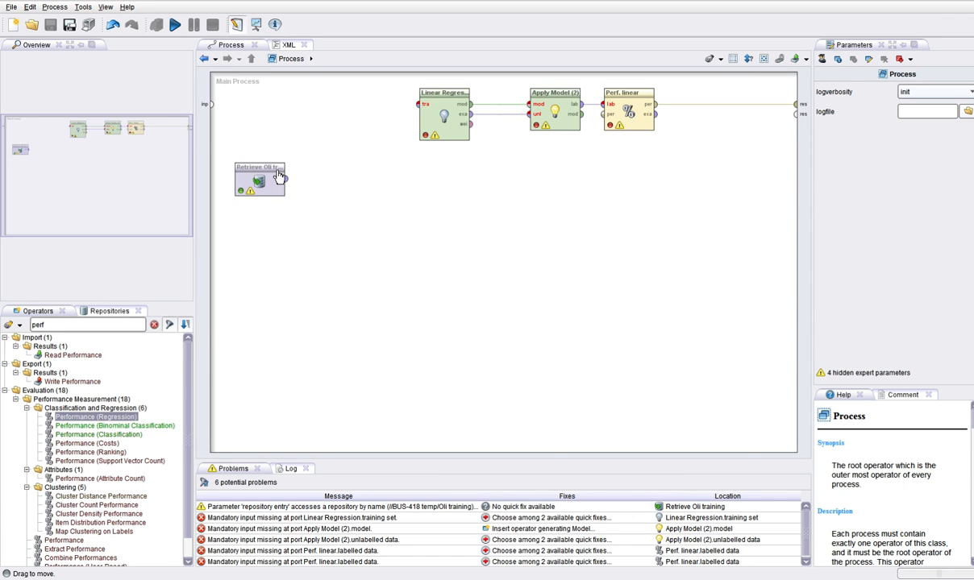
pyautogui.moveTo(279, 146); pyautogui.dragTo(419, 104)
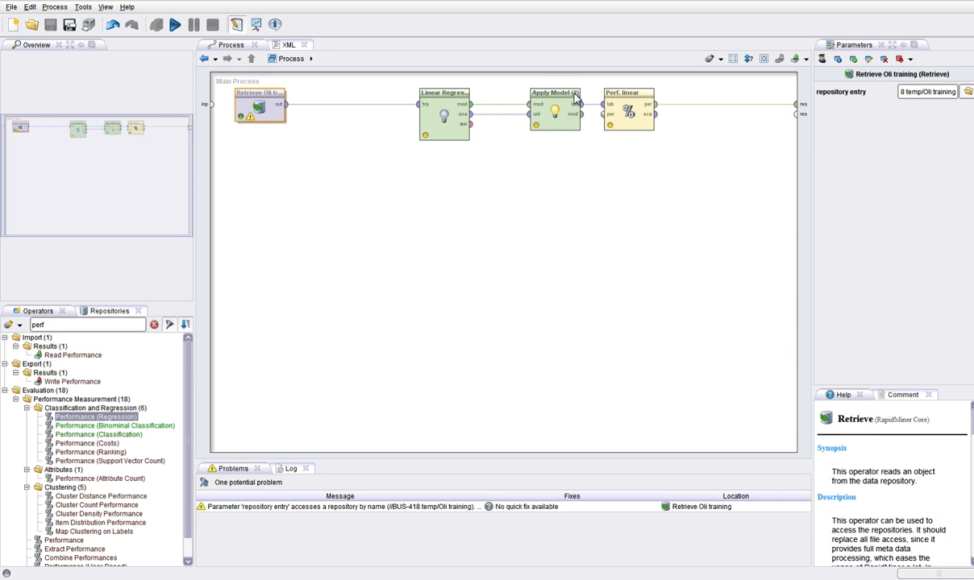
pyautogui.moveTo(437, 99); pyautogui.dragTo(400, 100)
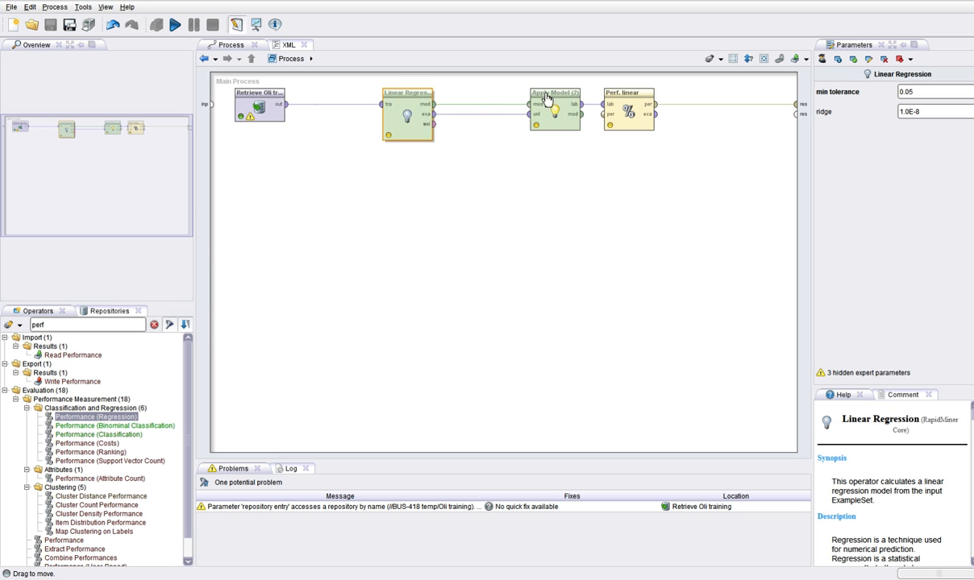
pyautogui.moveTo(527, 101); pyautogui.dragTo(454, 101)
pyautogui.moveTo(641, 101); pyautogui.dragTo(568, 103)
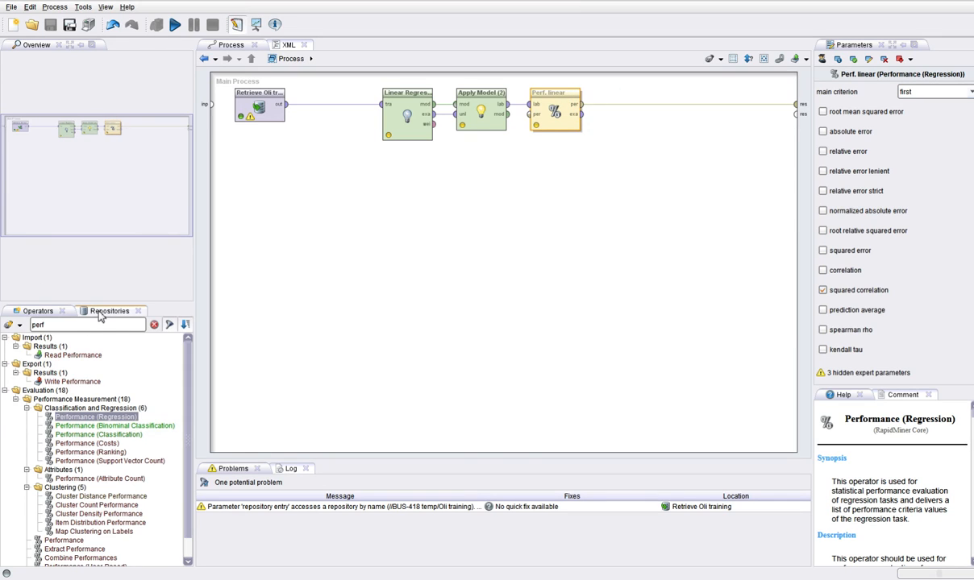
# - Start a CSV import into the repository and choose Chapter08DataSet.csv from the Data Mining for the Masses datasets folder
pyautogui.click(96, 311)
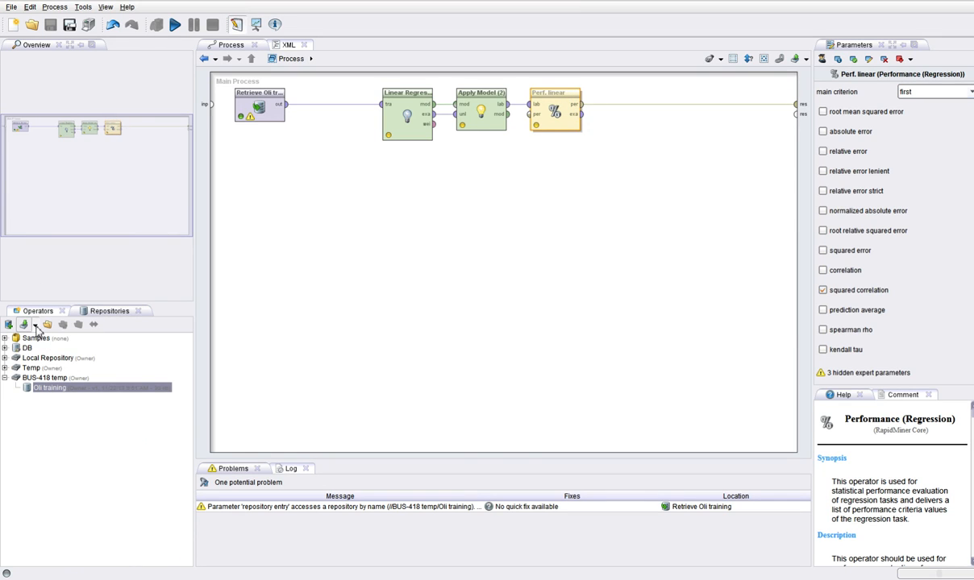
pyautogui.click(35, 326)
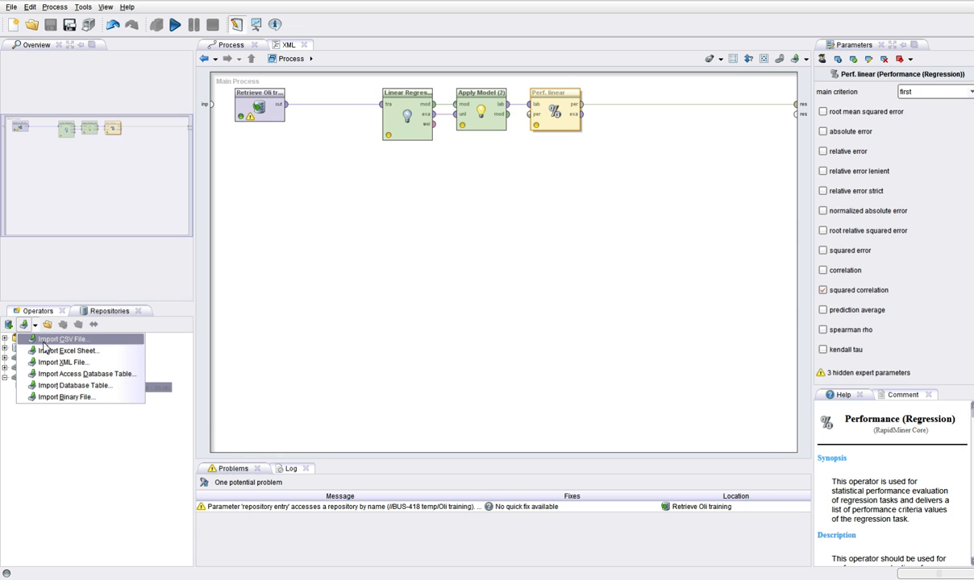
pyautogui.click(58, 340)
pyautogui.click(275, 194)
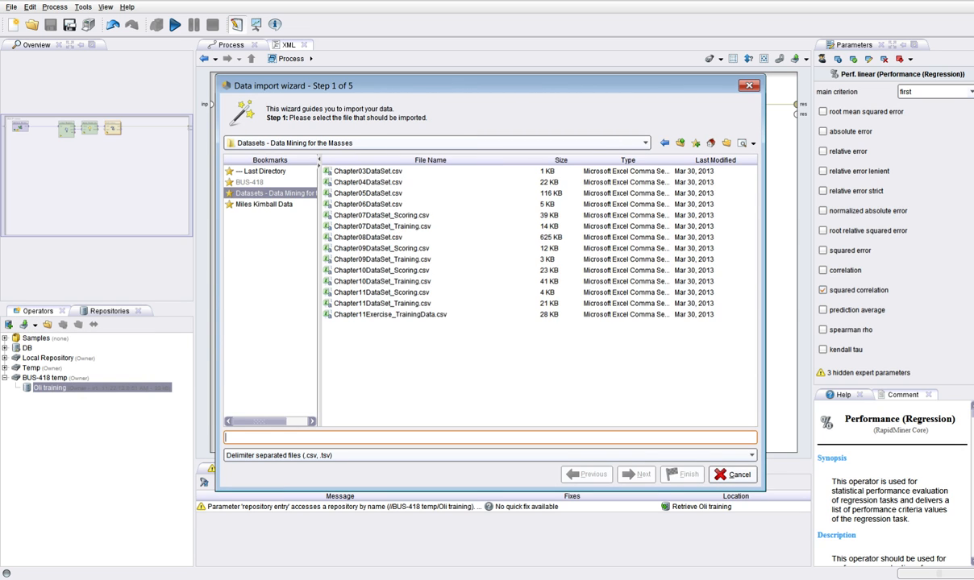
pyautogui.click(368, 237)
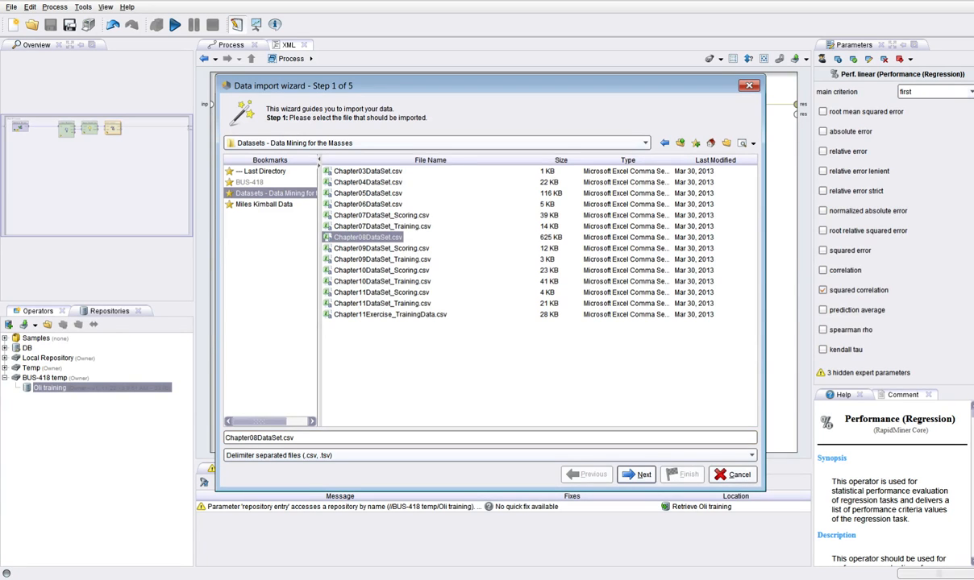
pyautogui.click(636, 474)
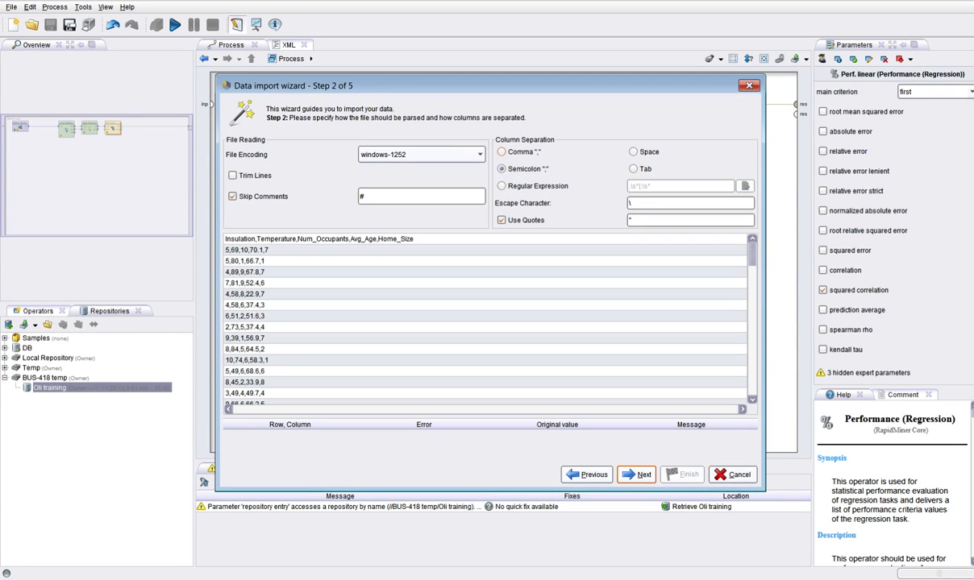
# - Set the column separation to comma and accept the proposed name annotation, attribute types and roles
pyautogui.click(501, 151)
pyautogui.click(636, 474)
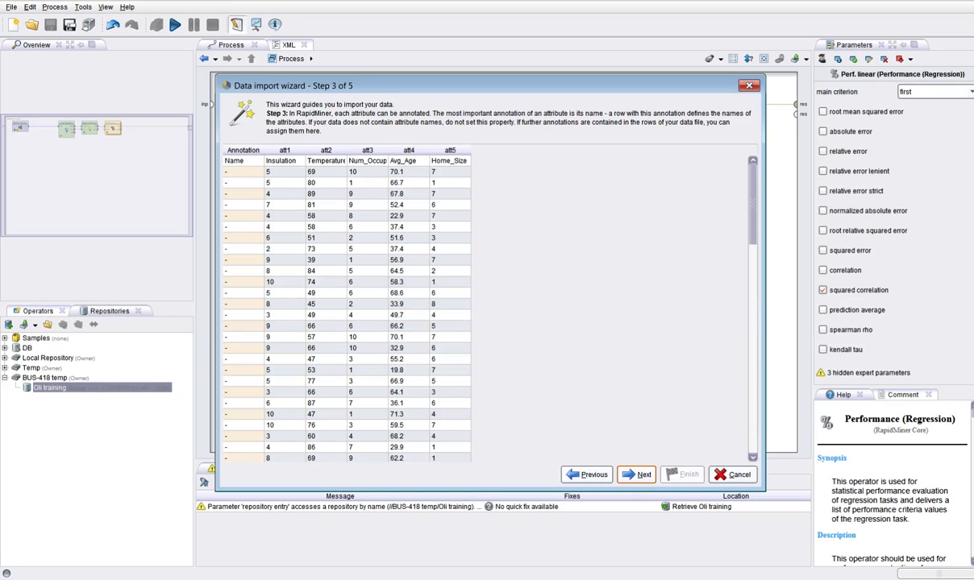
pyautogui.click(636, 475)
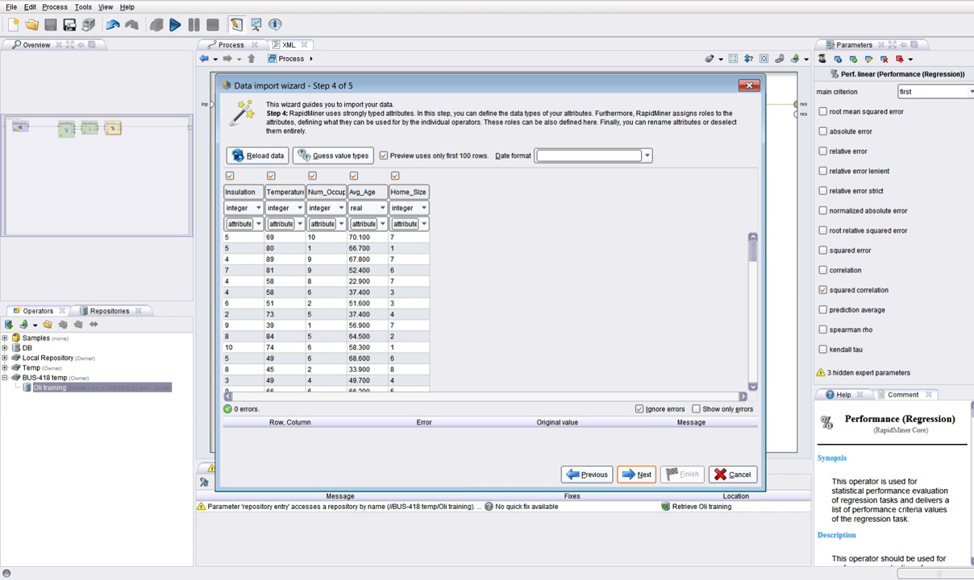
pyautogui.click(636, 475)
# - Store the imported data in the BUS-418 temp repository under the name Oil scoring
pyautogui.click(268, 191)
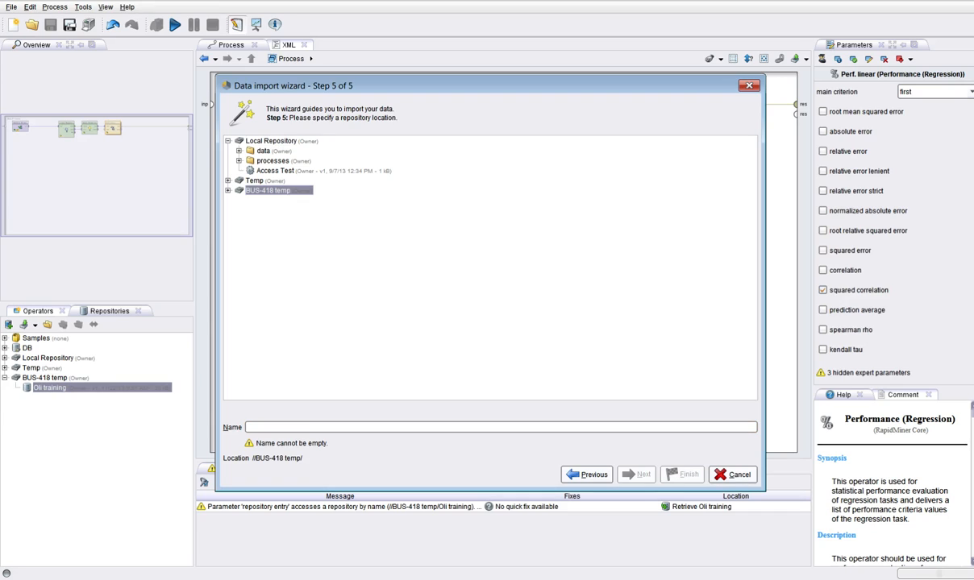
pyautogui.click(290, 427)
pyautogui.write('Ol')
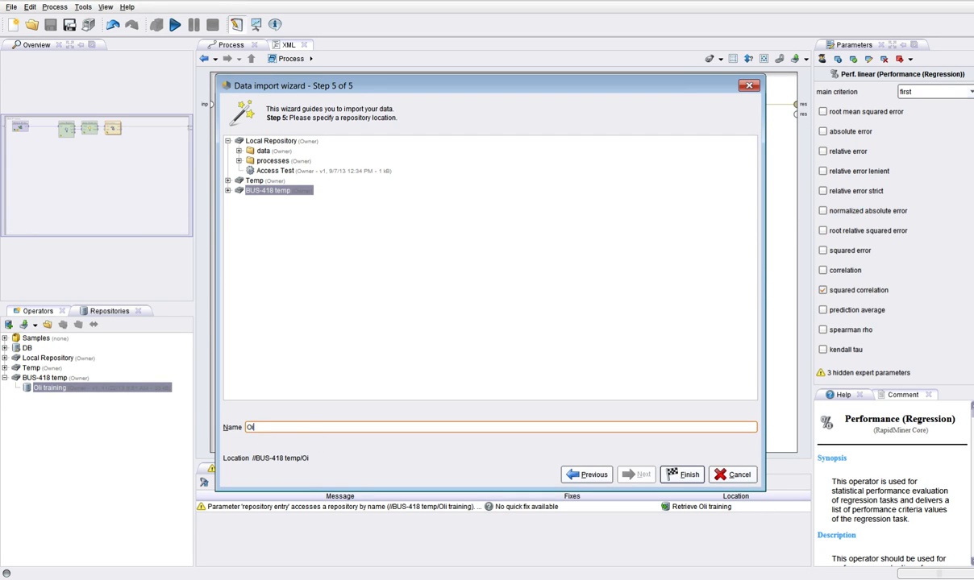
pyautogui.write('l scoring')
pyautogui.click(682, 474)
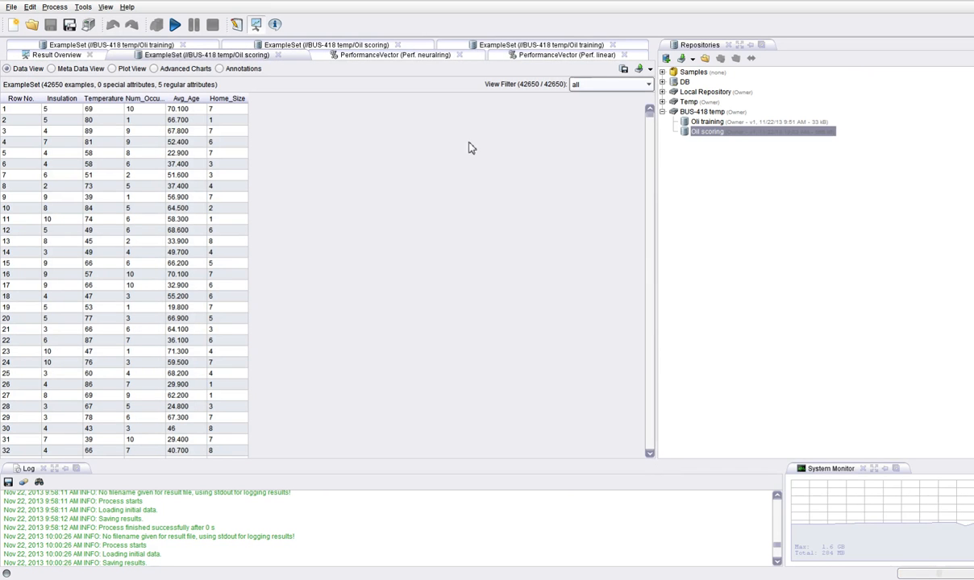
# - Return to the process design and add the Oil scoring data below Retrieve Oli training
pyautogui.click(235, 24)
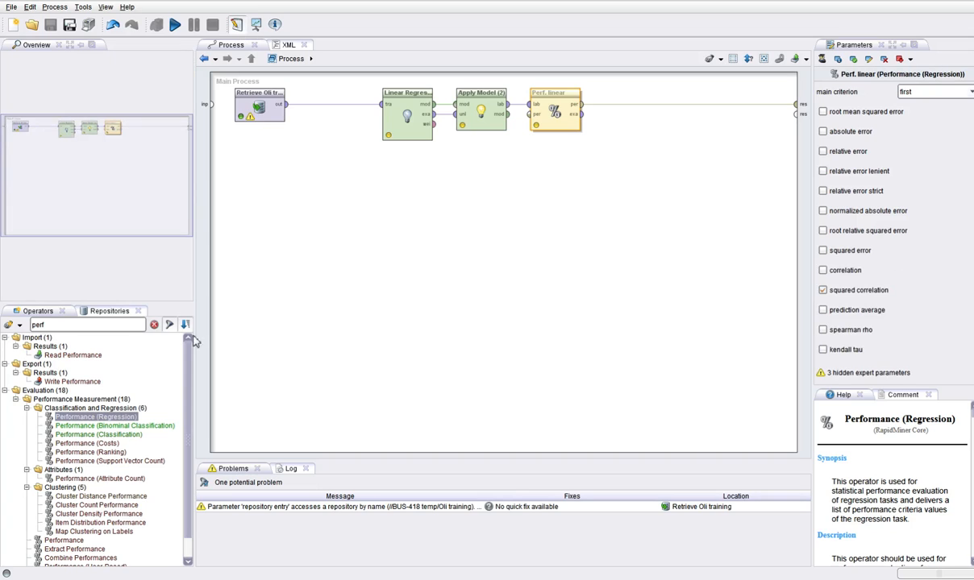
pyautogui.click(107, 311)
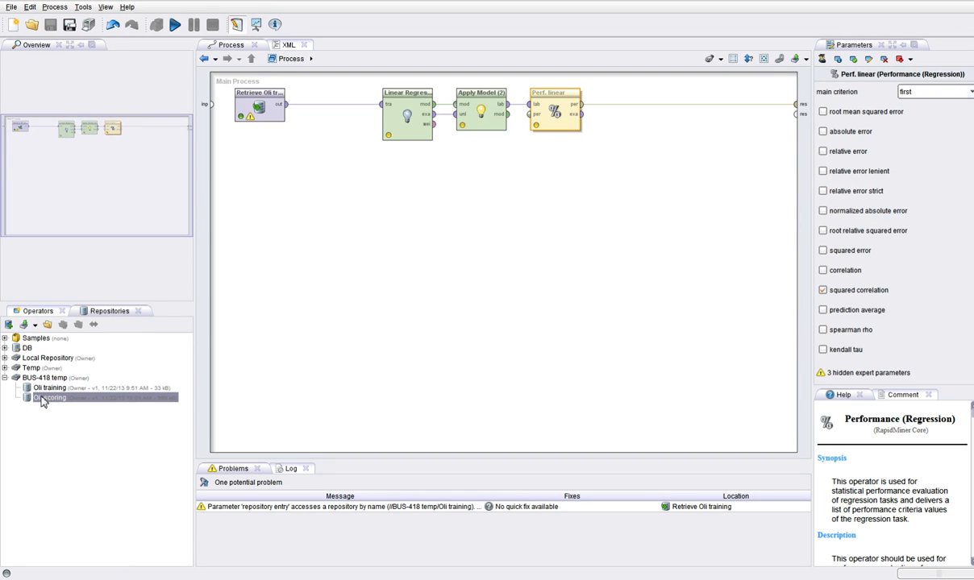
pyautogui.moveTo(45, 397); pyautogui.dragTo(261, 223)
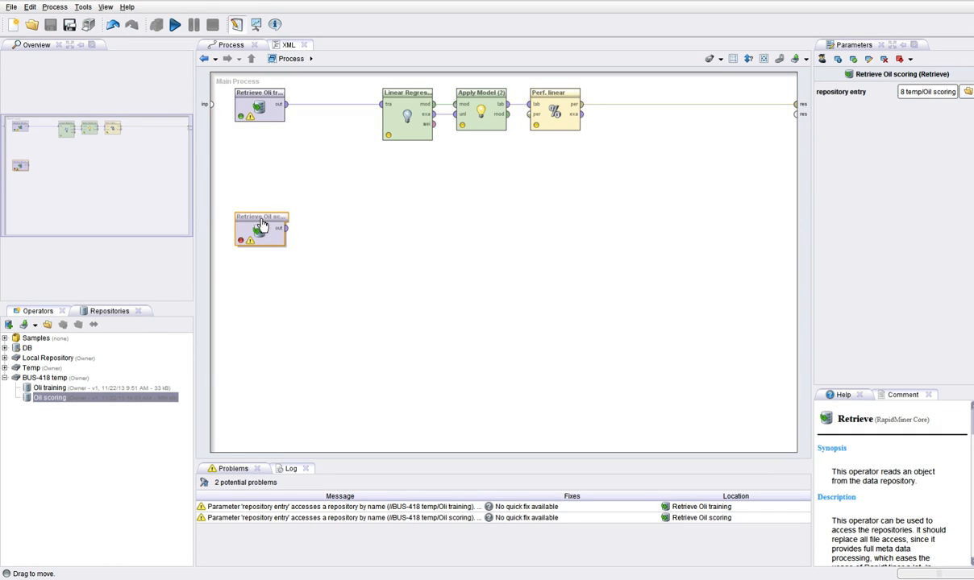
# - Examine the attributes and example count of the Oil scoring data in the results, and return to the process design
pyautogui.click(255, 25)
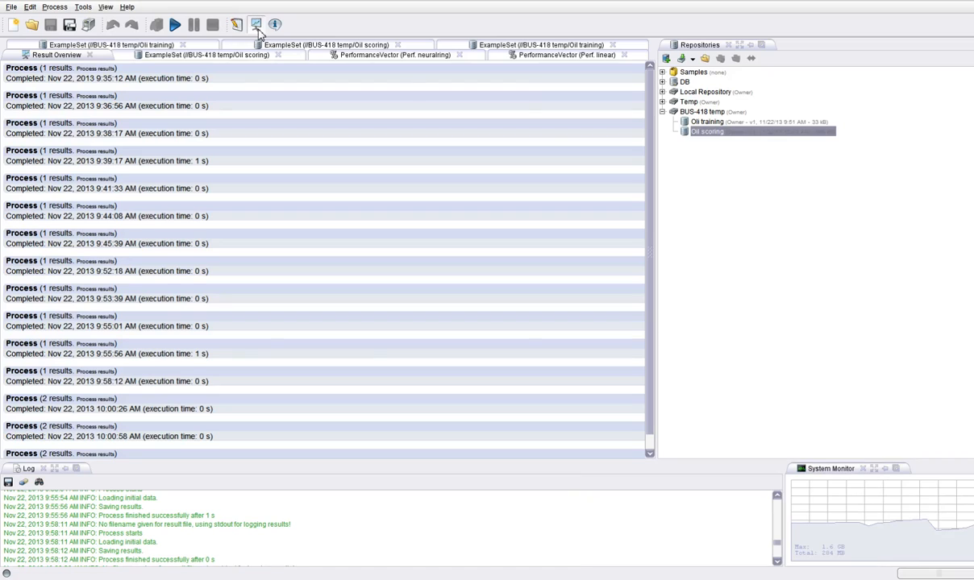
pyautogui.click(194, 56)
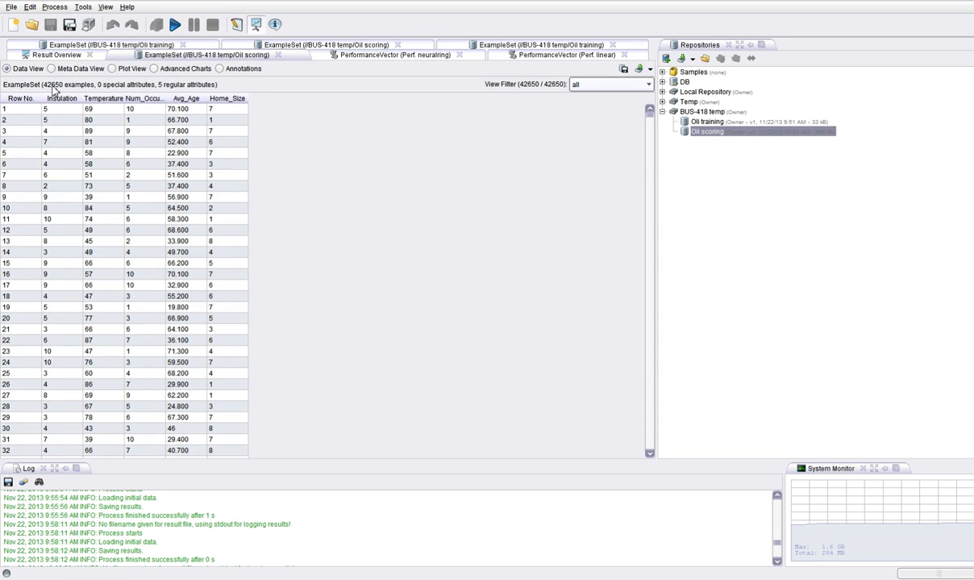
pyautogui.click(236, 25)
# - Feed Retrieve Oil scoring into Apply Model (2)'s unlabelled input and lower Apply Model (2) and Perf. linear between the two data rows
pyautogui.moveTo(483, 96); pyautogui.dragTo(285, 229)
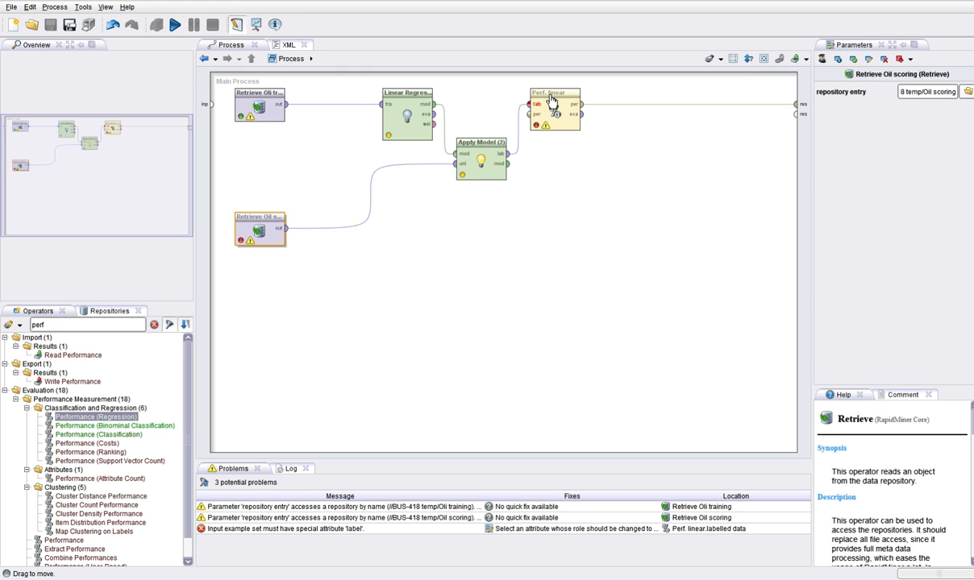
pyautogui.moveTo(551, 100); pyautogui.dragTo(553, 150)
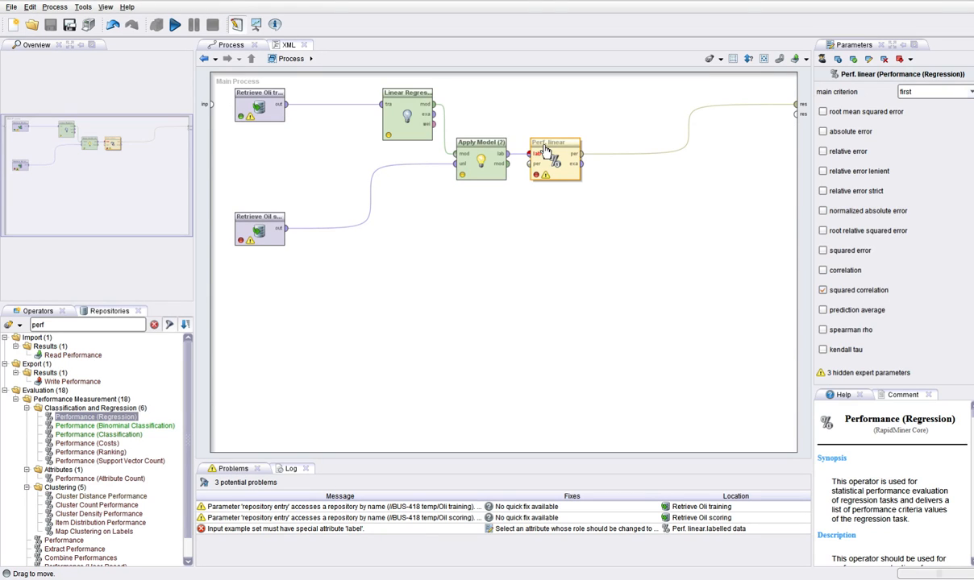
pyautogui.click(260, 226)
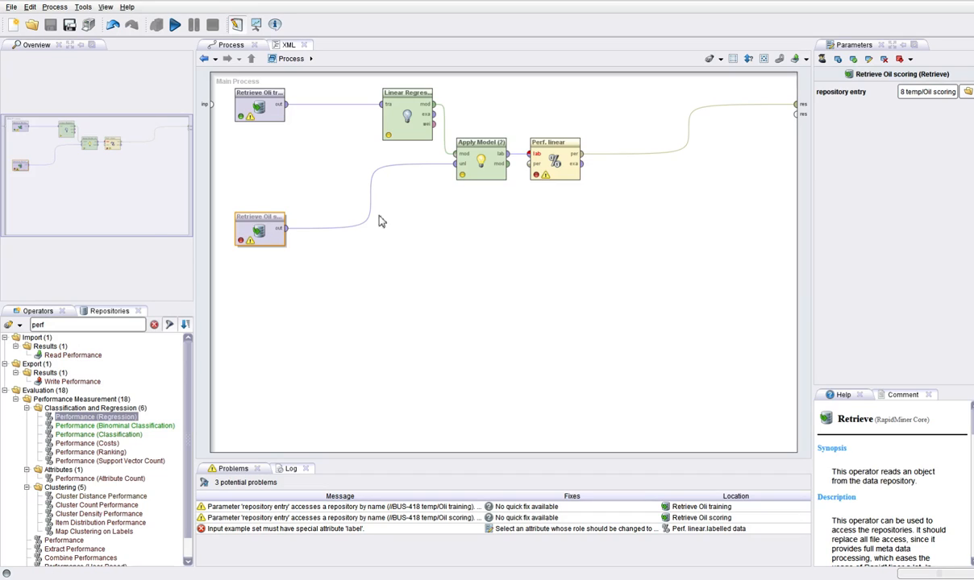
pyautogui.press('Delete')
pyautogui.hotkey('ctrl', 'z')
# - Replace Perf. linear with a direct connection from Apply Model (2)'s labelled output to the process result, and run the process
pyautogui.click(550, 146)
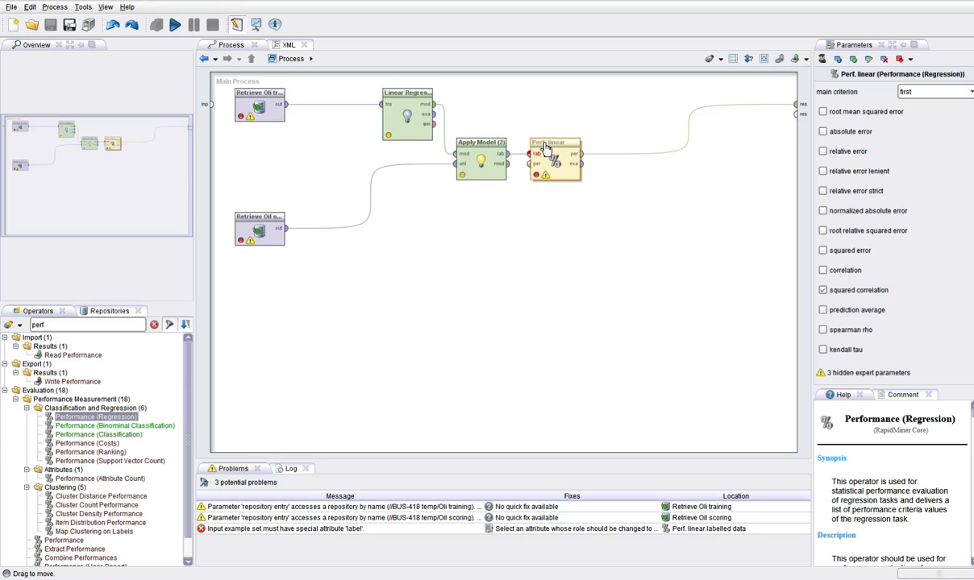
pyautogui.press('Delete')
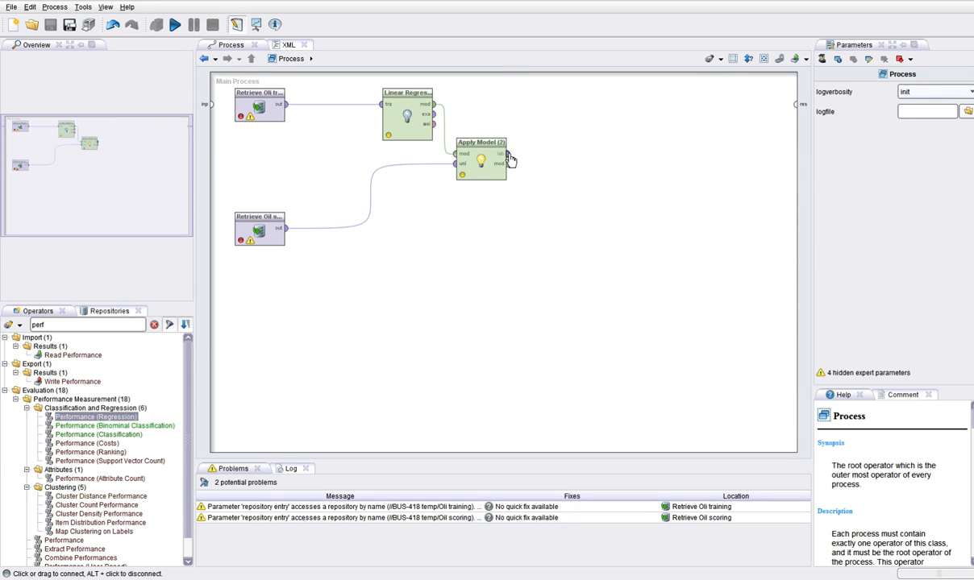
pyautogui.moveTo(507, 154); pyautogui.dragTo(796, 107)
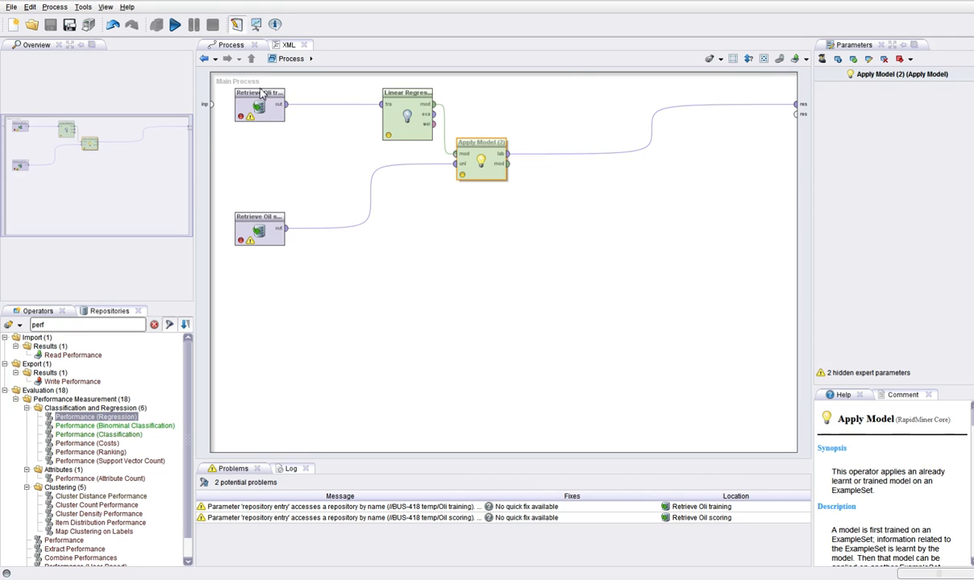
pyautogui.click(175, 26)
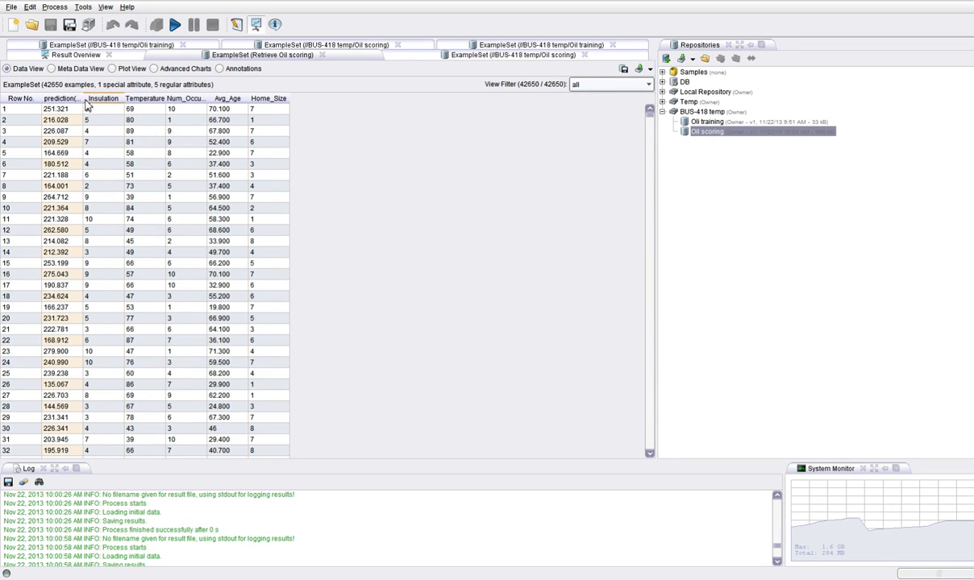
# - Widen the prediction column in the scored results, return to the process design and insert an Aggregate operator between Apply Model (2) and the process result
pyautogui.moveTo(80, 98); pyautogui.dragTo(113, 100)
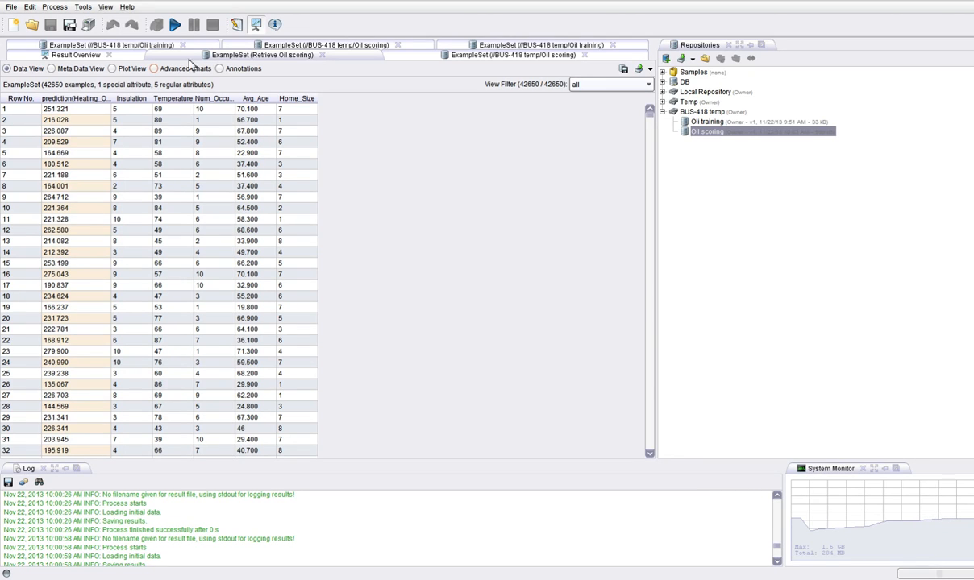
pyautogui.click(240, 27)
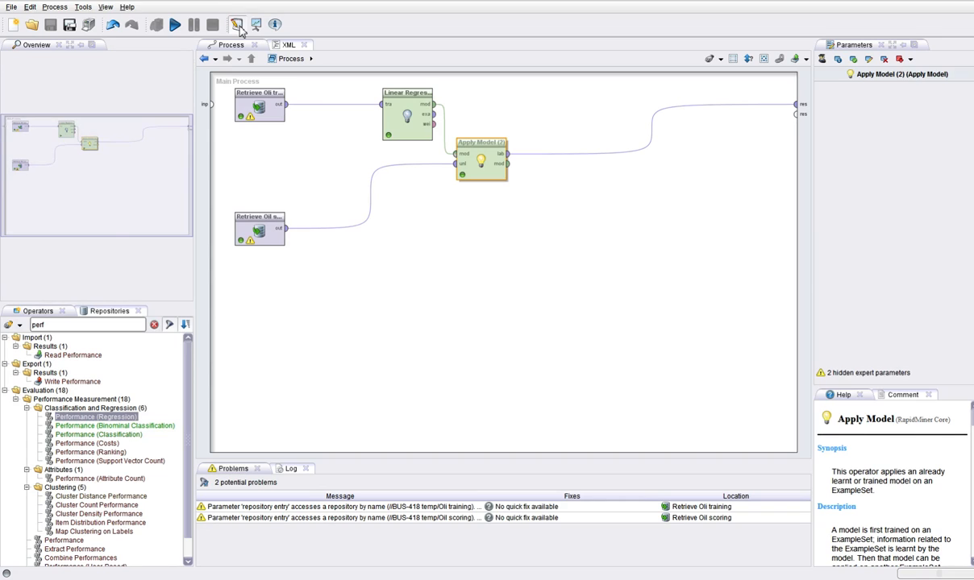
pyautogui.doubleClick(58, 325)
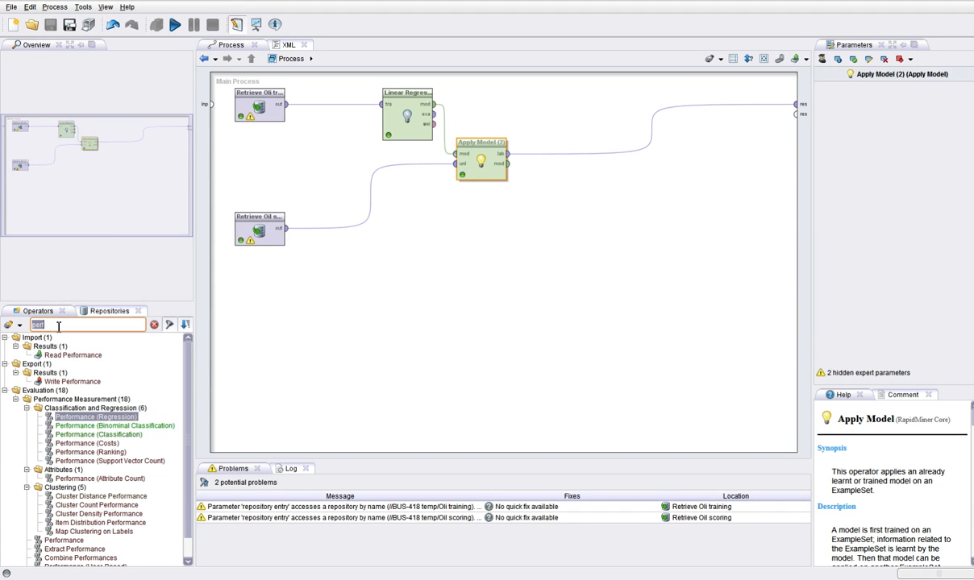
pyautogui.write('agg')
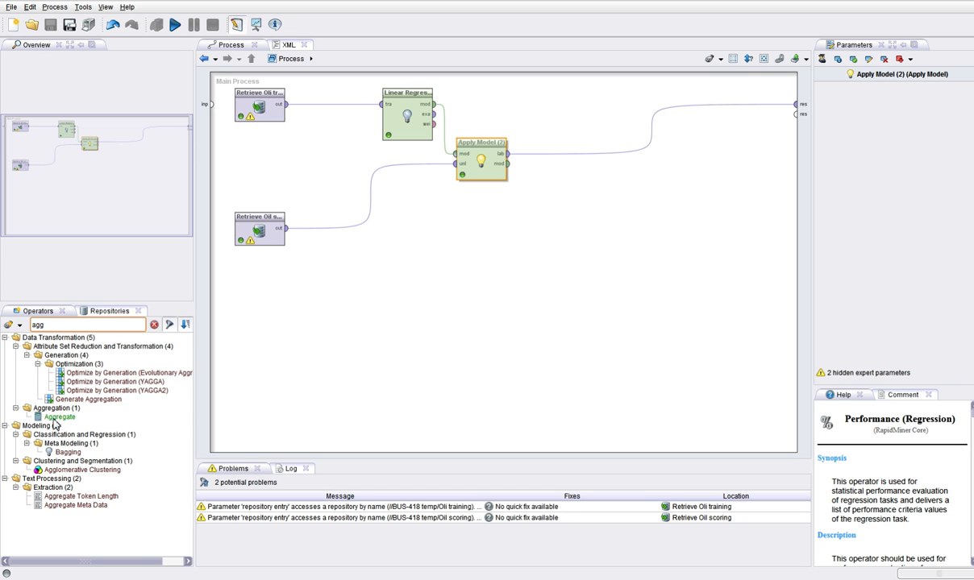
pyautogui.moveTo(53, 417); pyautogui.dragTo(575, 158)
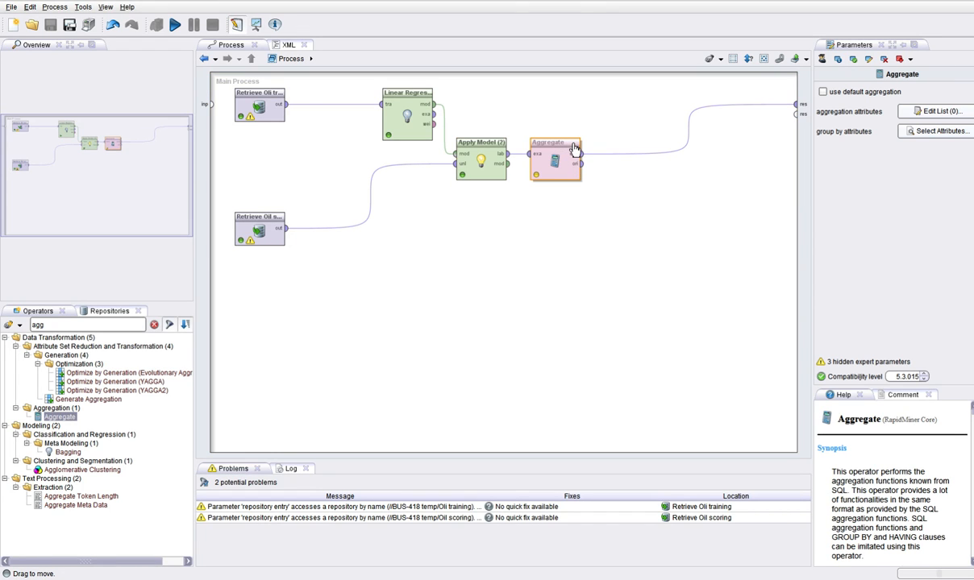
# - Open the Aggregate operator's aggregation attributes and set the first entry to the sum of prediction(Heating_Oil)
pyautogui.click(941, 112)
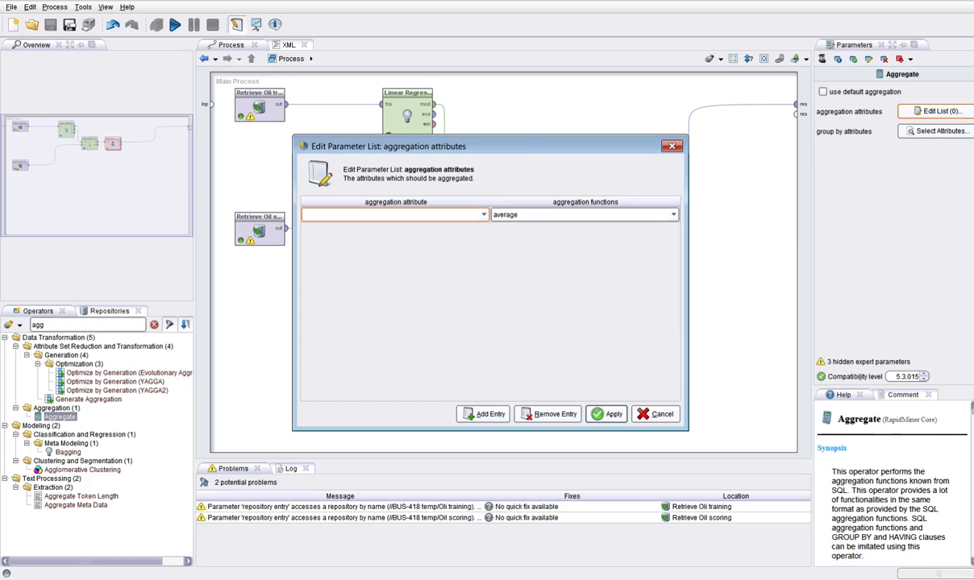
pyautogui.moveTo(516, 146); pyautogui.dragTo(544, 215)
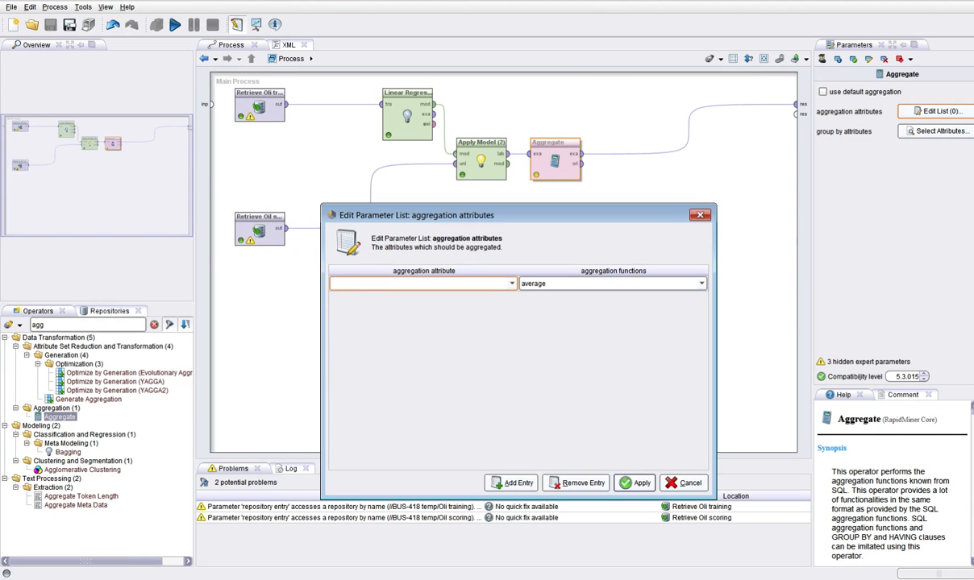
pyautogui.click(512, 284)
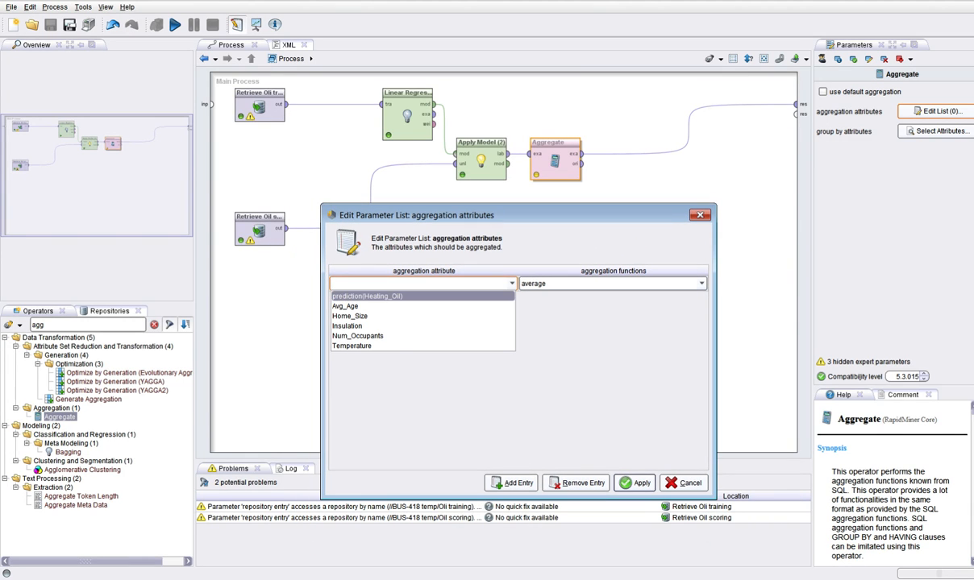
pyautogui.press('Return')
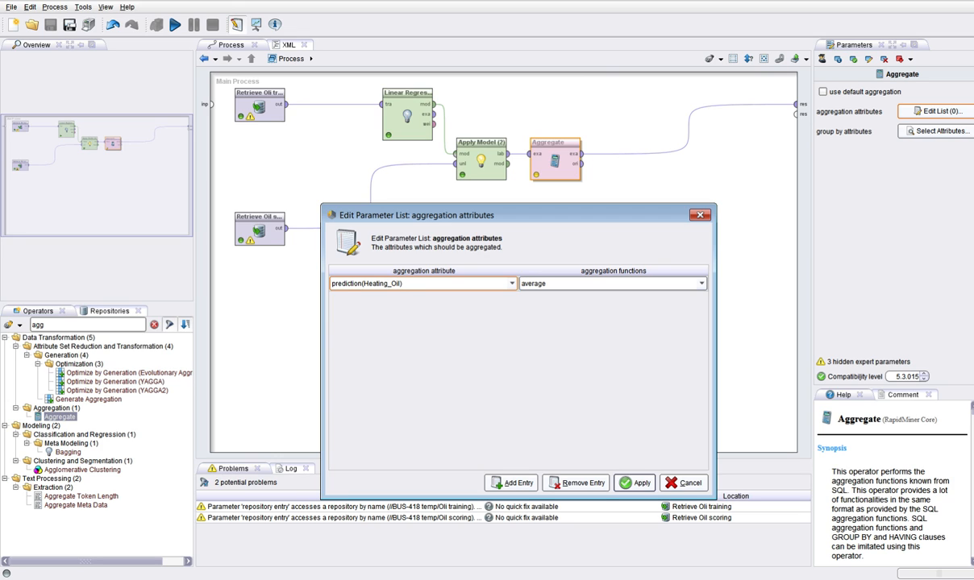
pyautogui.click(702, 284)
pyautogui.moveTo(700, 316); pyautogui.dragTo(699, 359)
pyautogui.click(532, 346)
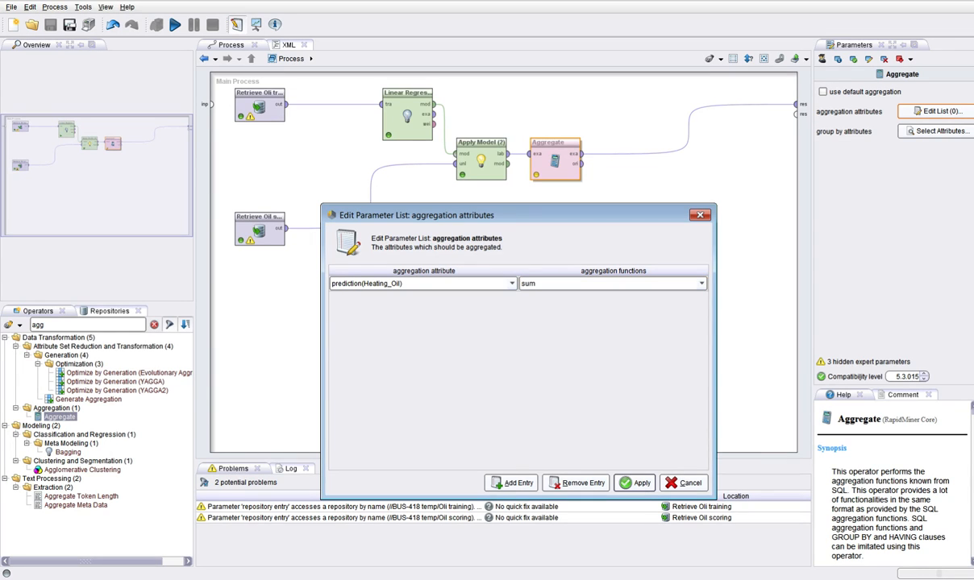
# - Add a second aggregation entry for the average of prediction(Heating_Oil) and apply the list
pyautogui.click(512, 483)
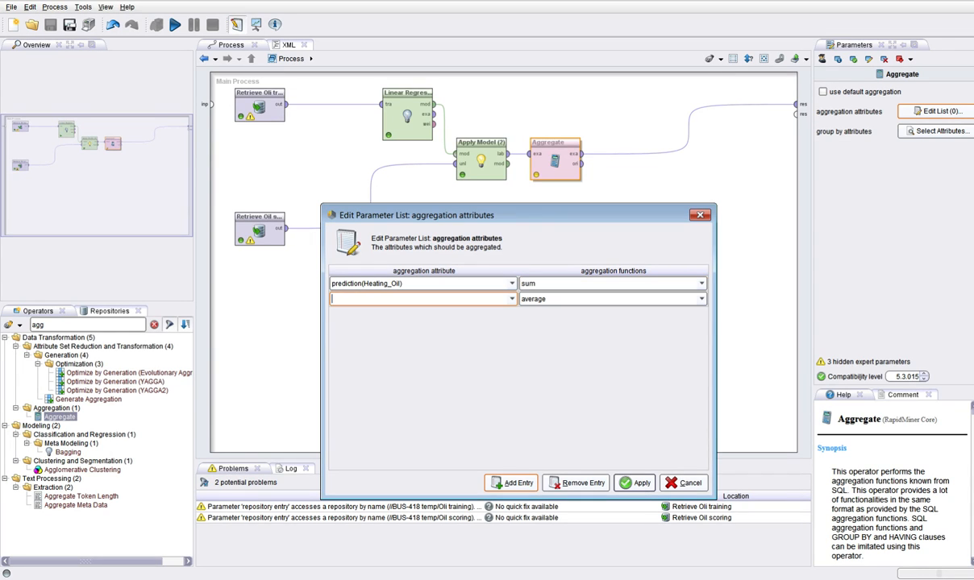
pyautogui.click(512, 299)
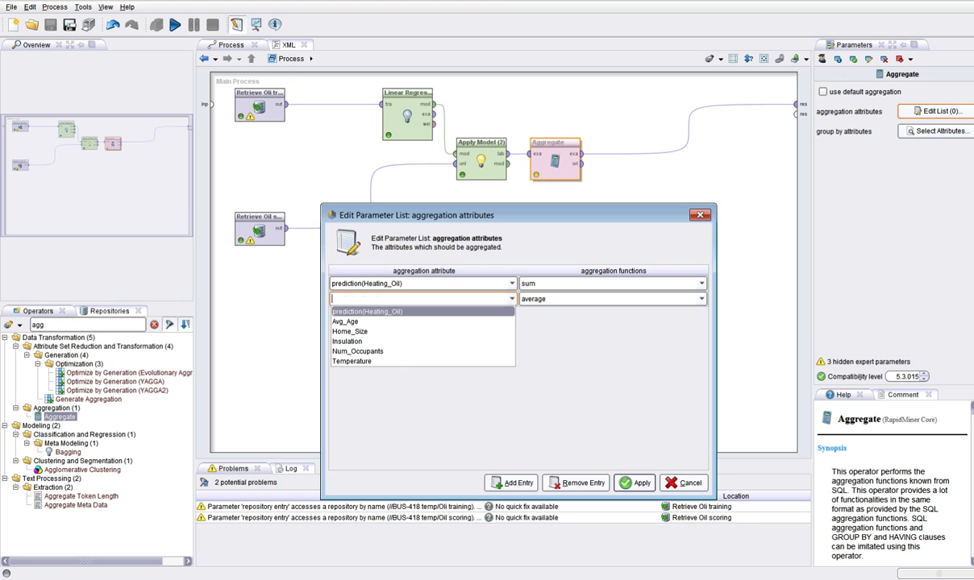
pyautogui.click(387, 310)
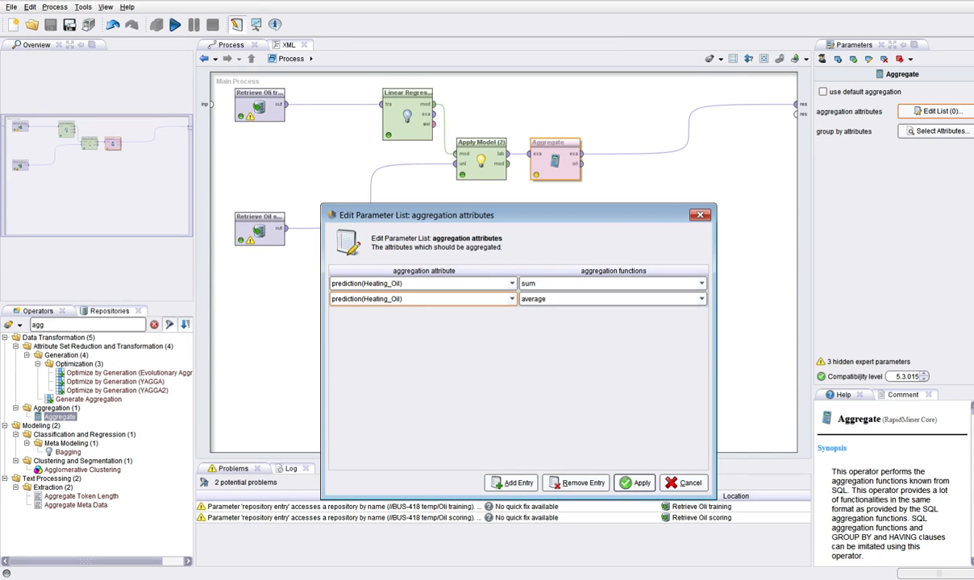
pyautogui.click(635, 483)
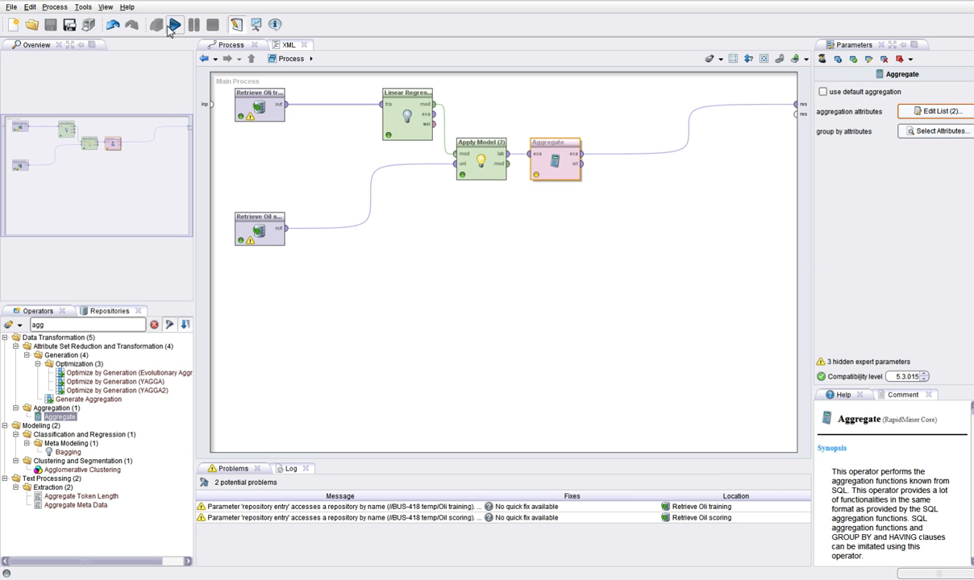
# - Run the process, widen the result columns to read the sum and average of the predictions, and return to the process design
pyautogui.click(175, 26)
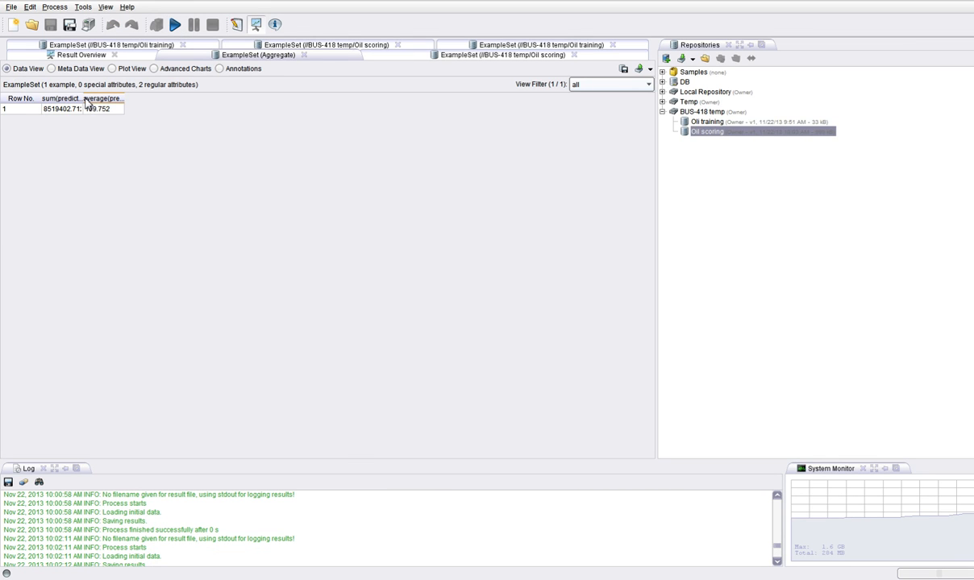
pyautogui.moveTo(84, 103); pyautogui.dragTo(199, 99)
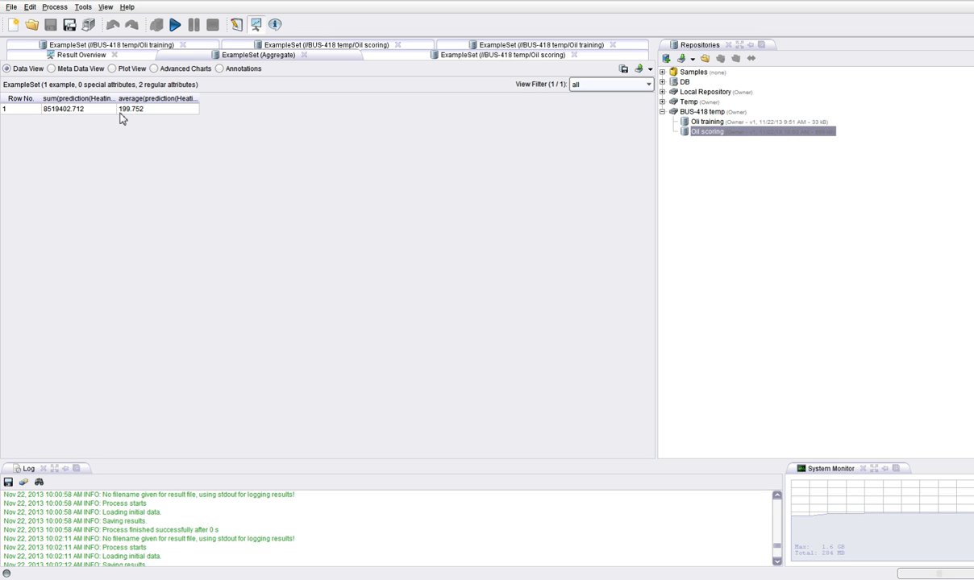
pyautogui.click(236, 24)
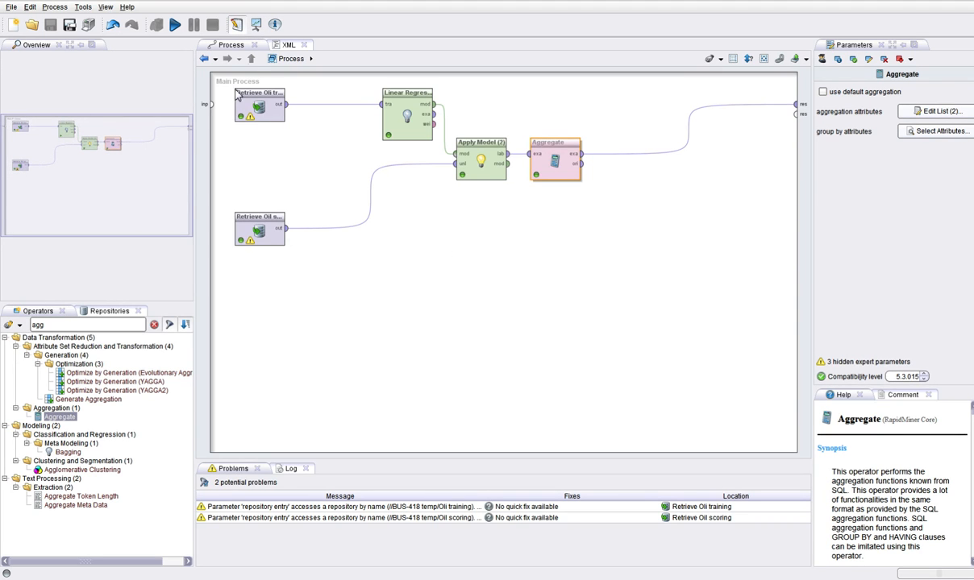
pyautogui.hotkey('alt', 'Tab')
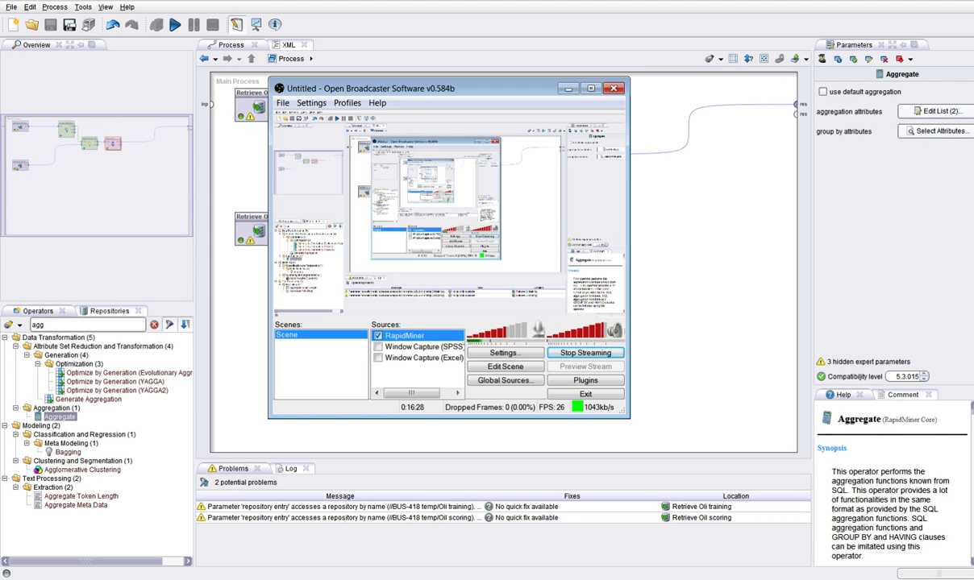